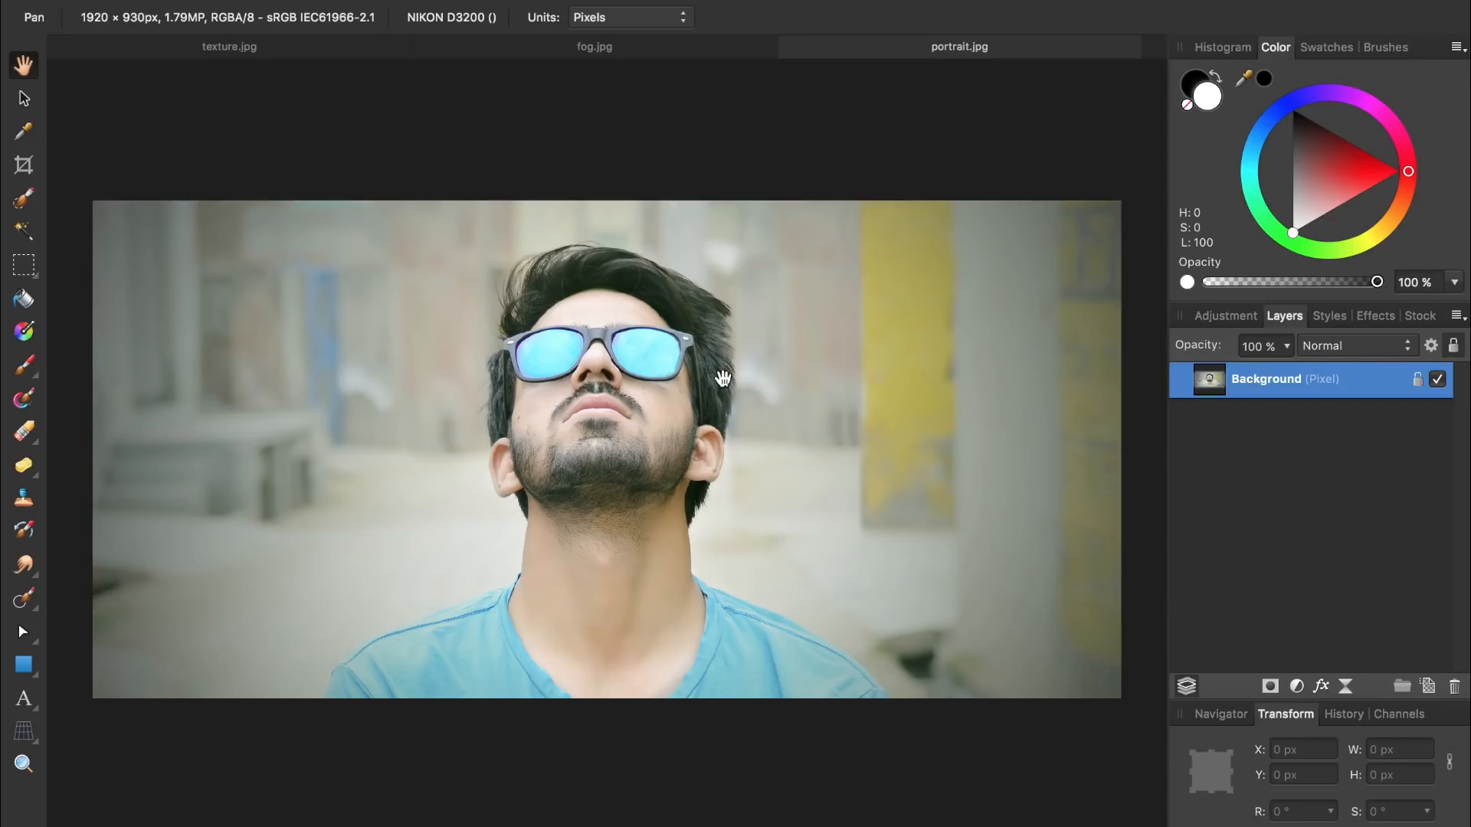
Create a 1200 × 1800 px RGB/8 portrait document and paste the texture.jpg image into it
{"action": "key", "text": "super+n"}
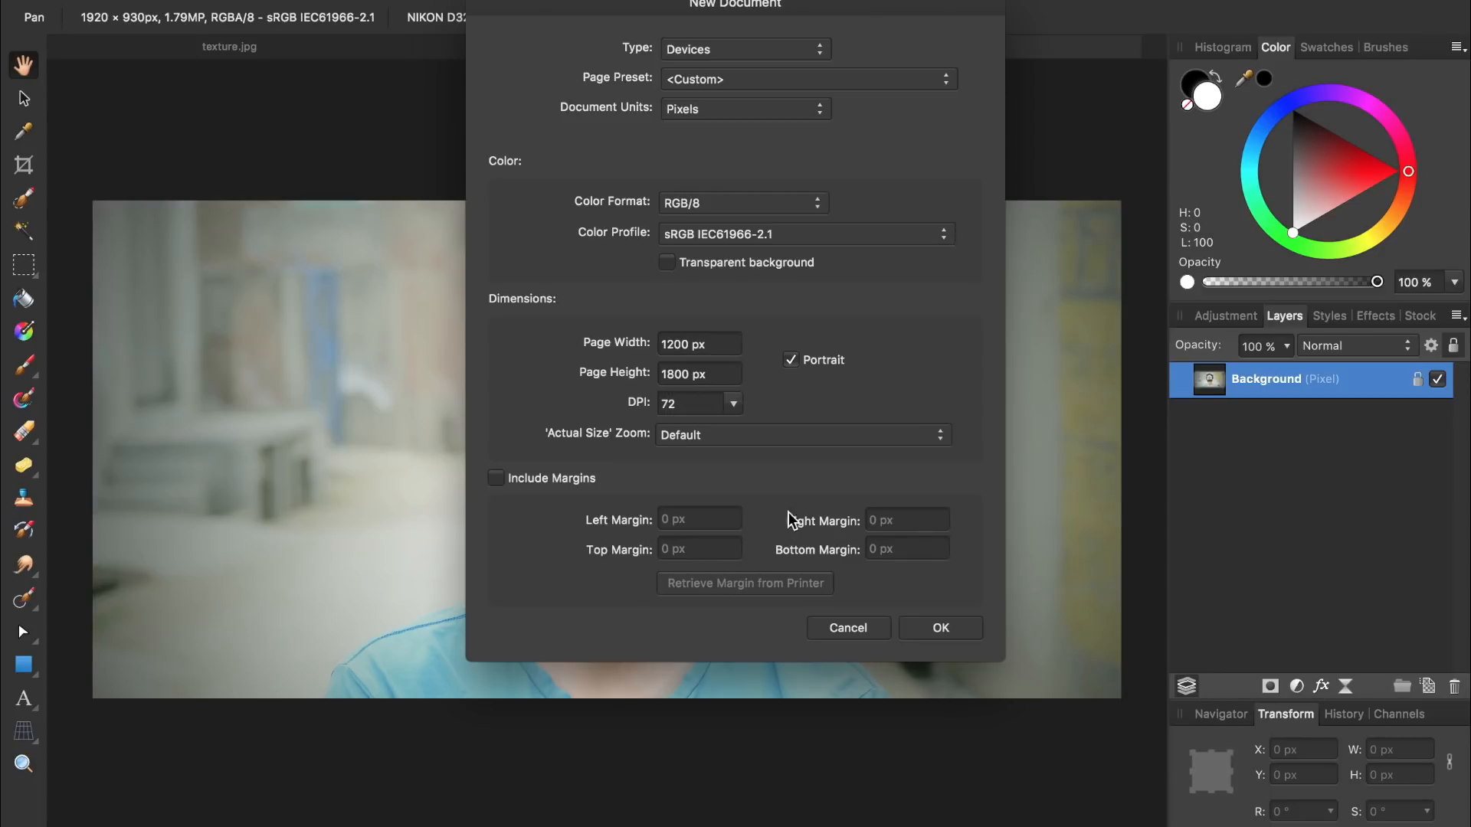
{"action": "left_click", "coordinate": [936, 627]}
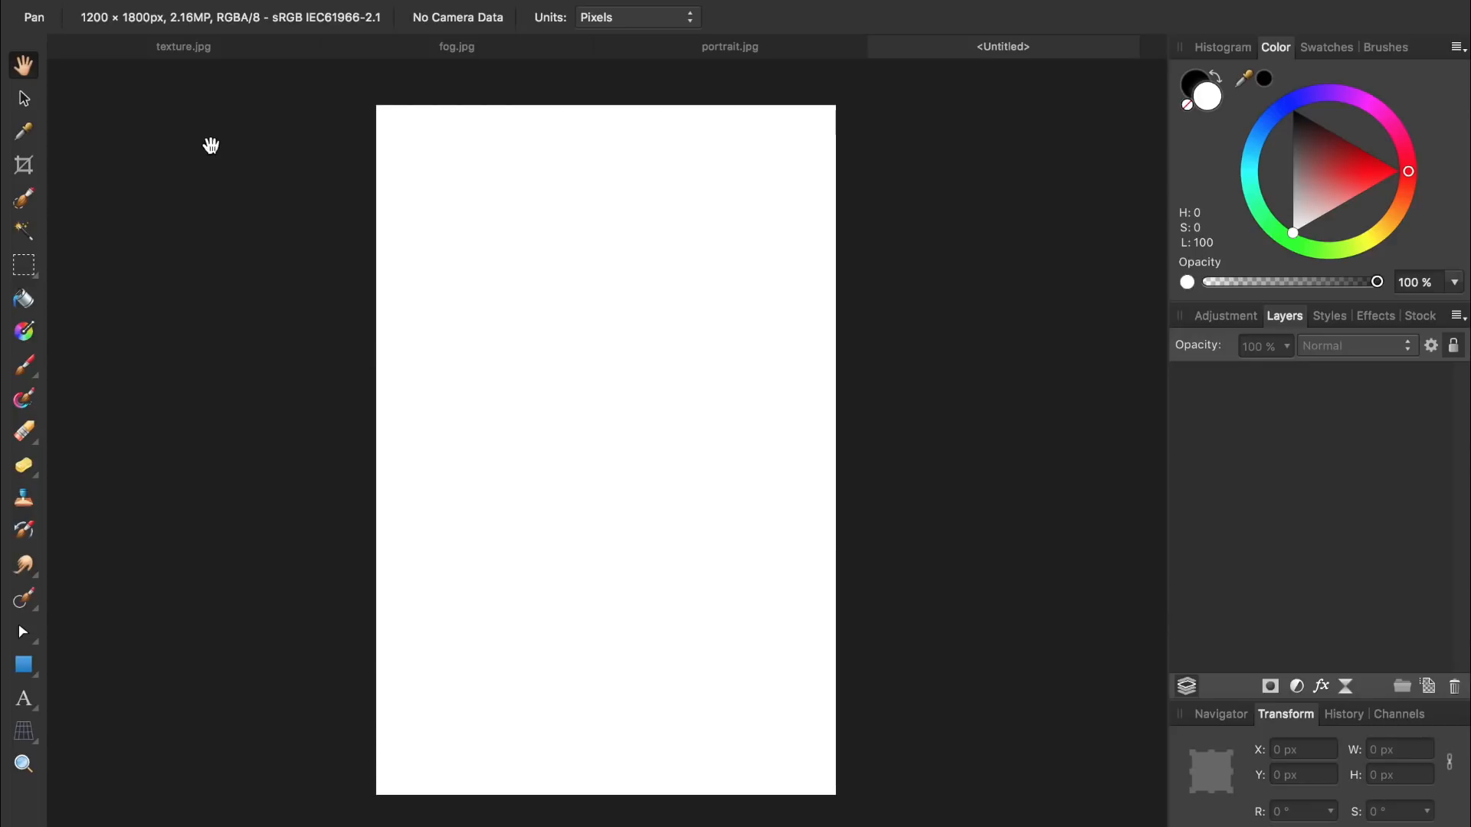
{"action": "left_click", "coordinate": [194, 46]}
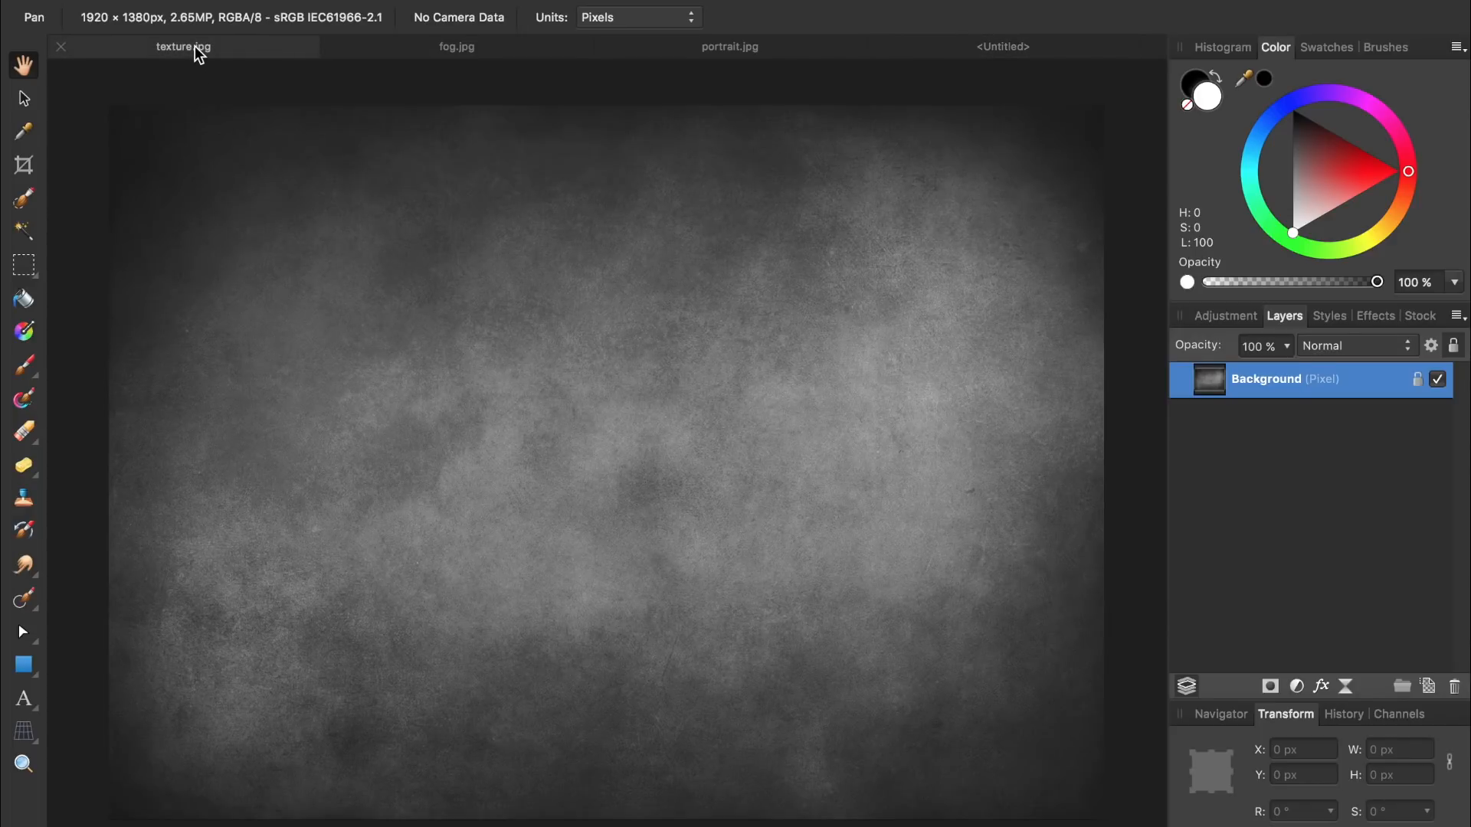
{"action": "key", "text": "super+c"}
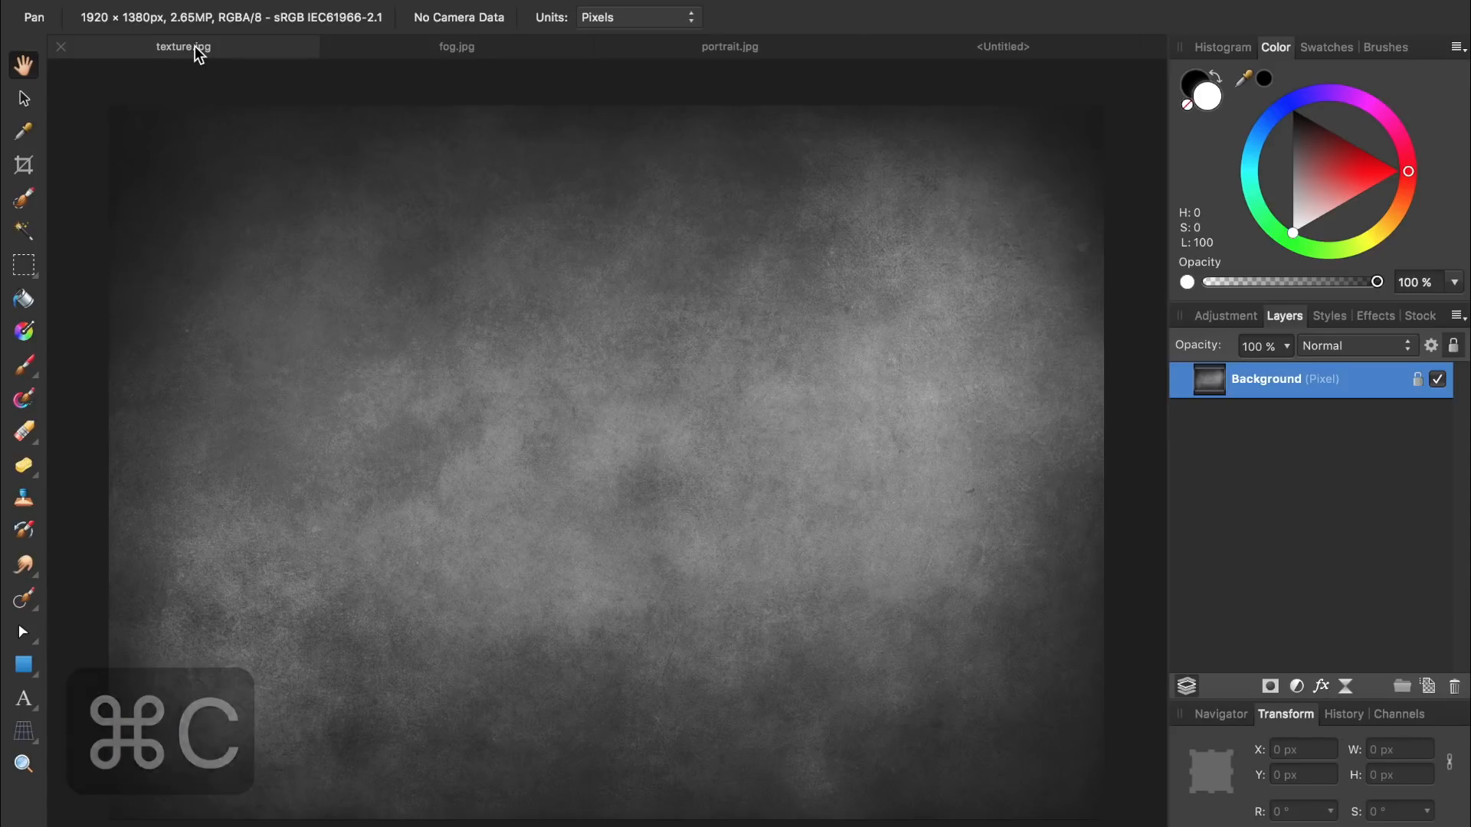
{"action": "left_click", "coordinate": [919, 50]}
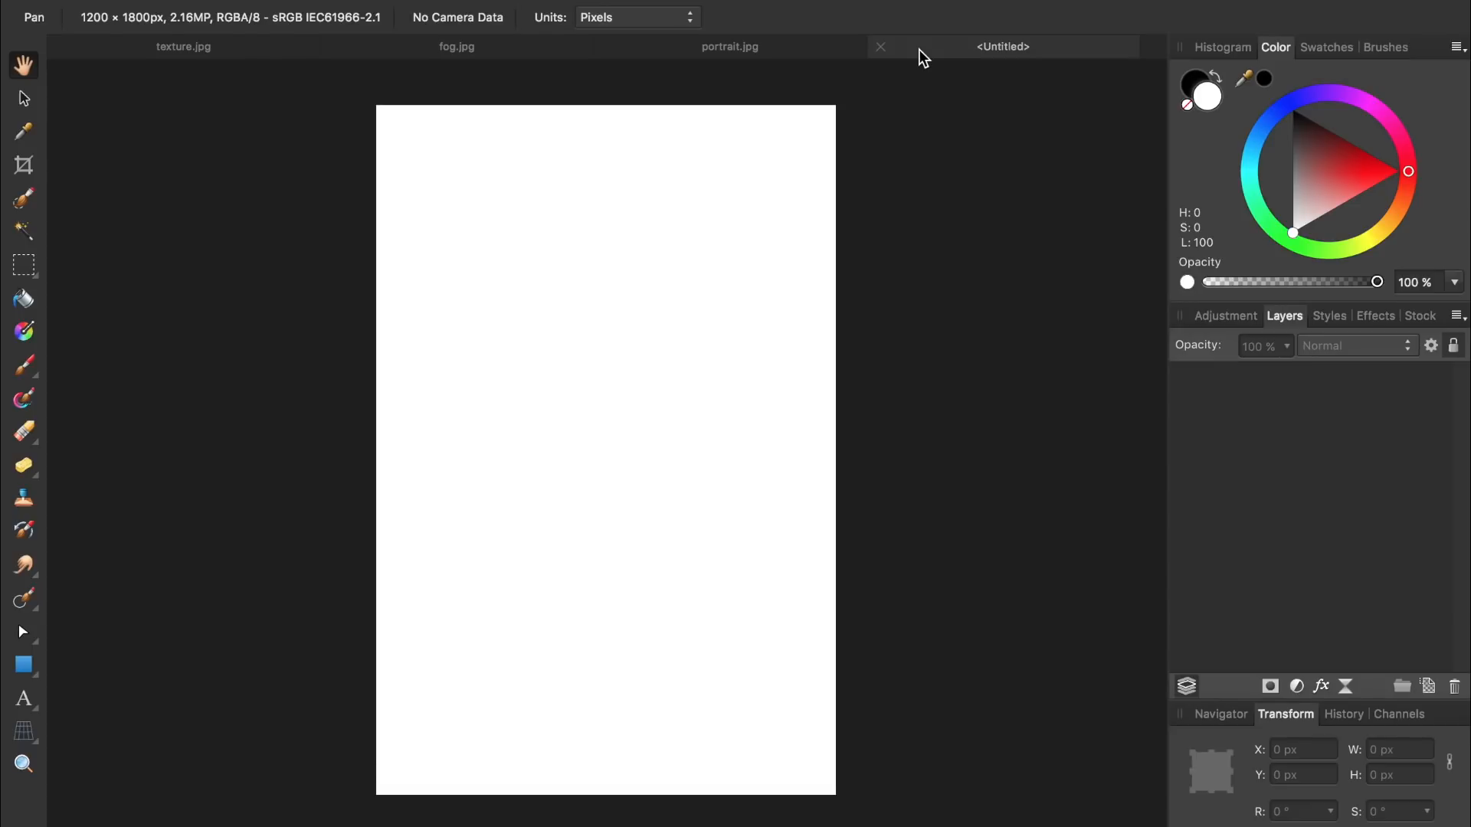
{"action": "key", "text": "super+v"}
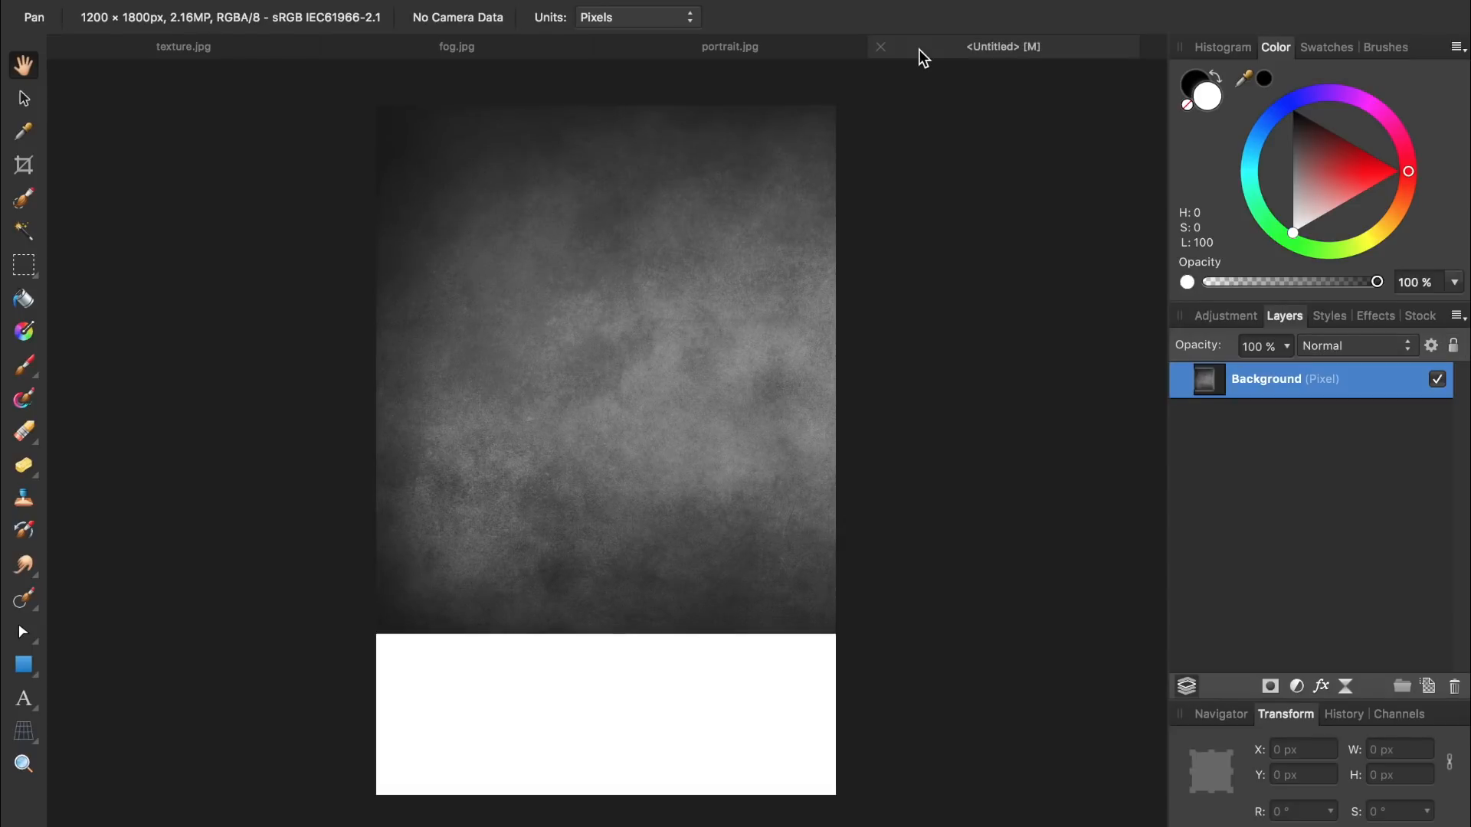
Rotate the pasted texture layer to 90° and move it so it covers the whole page
{"action": "left_click", "coordinate": [24, 100]}
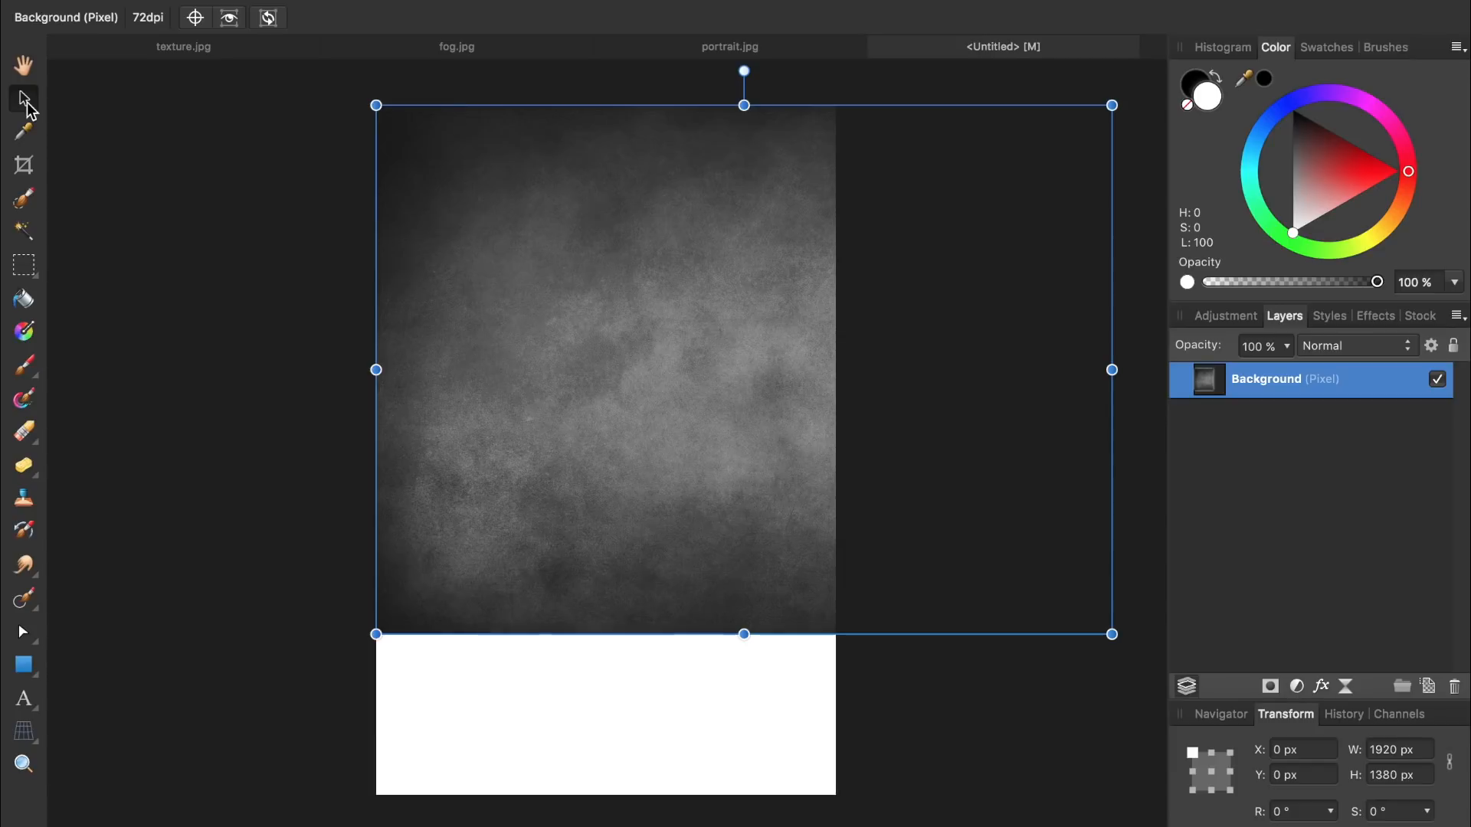
{"action": "left_click_drag", "start_coordinate": [596, 280], "coordinate": [516, 387]}
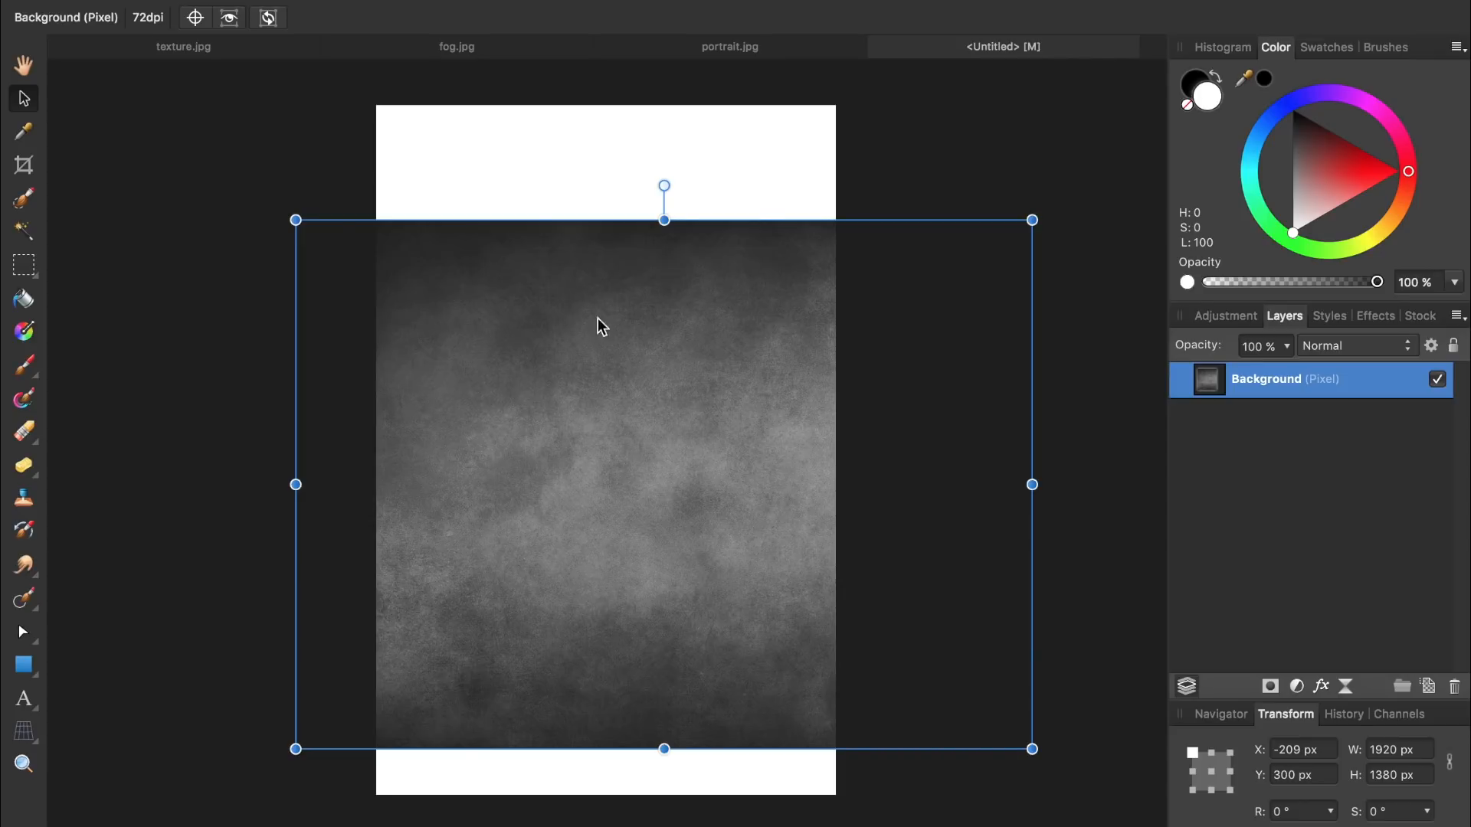
{"action": "left_click_drag", "start_coordinate": [665, 185], "coordinate": [352, 371]}
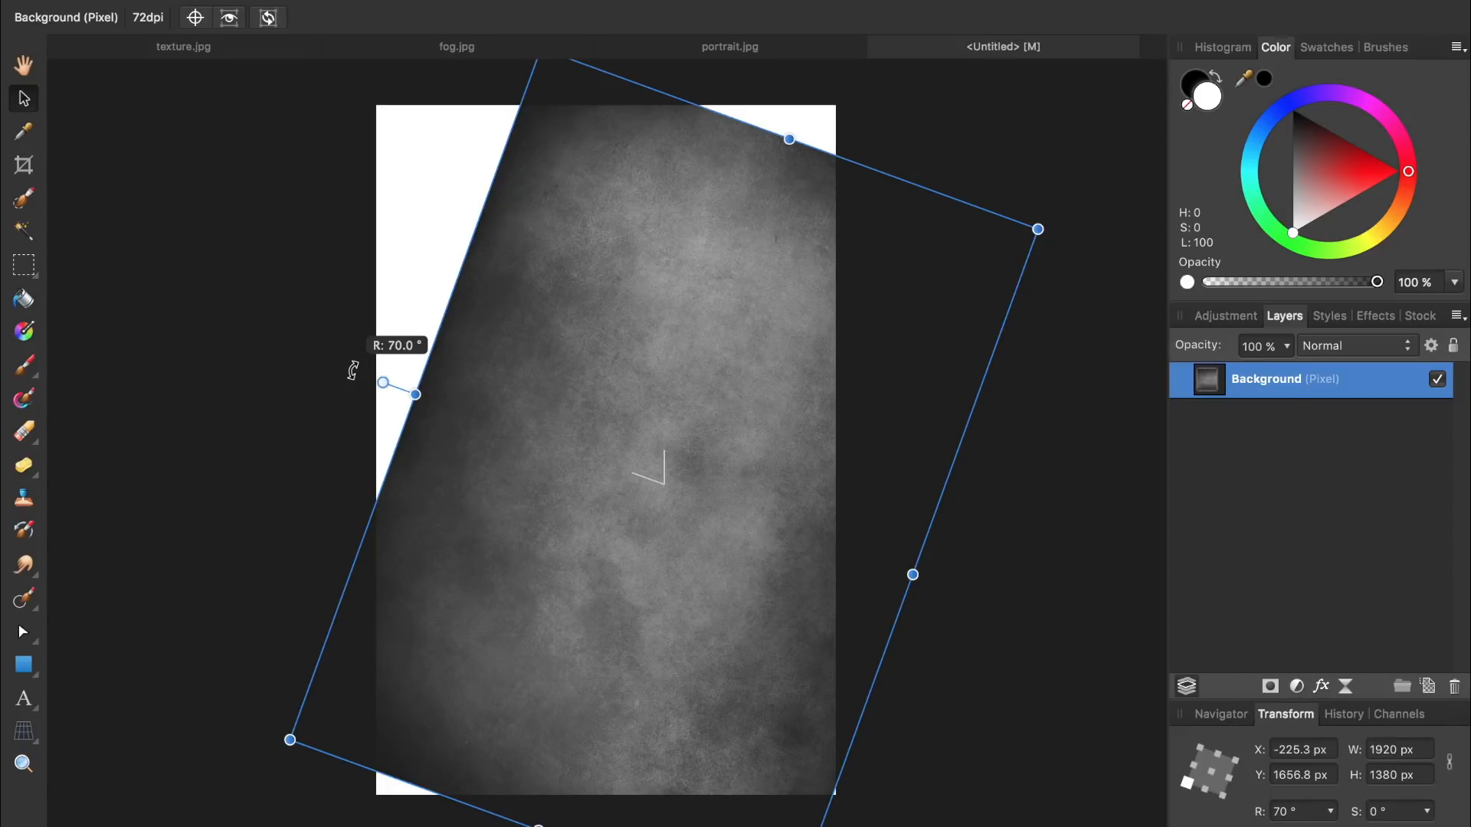
{"action": "left_click_drag", "start_coordinate": [352, 371], "coordinate": [334, 440]}
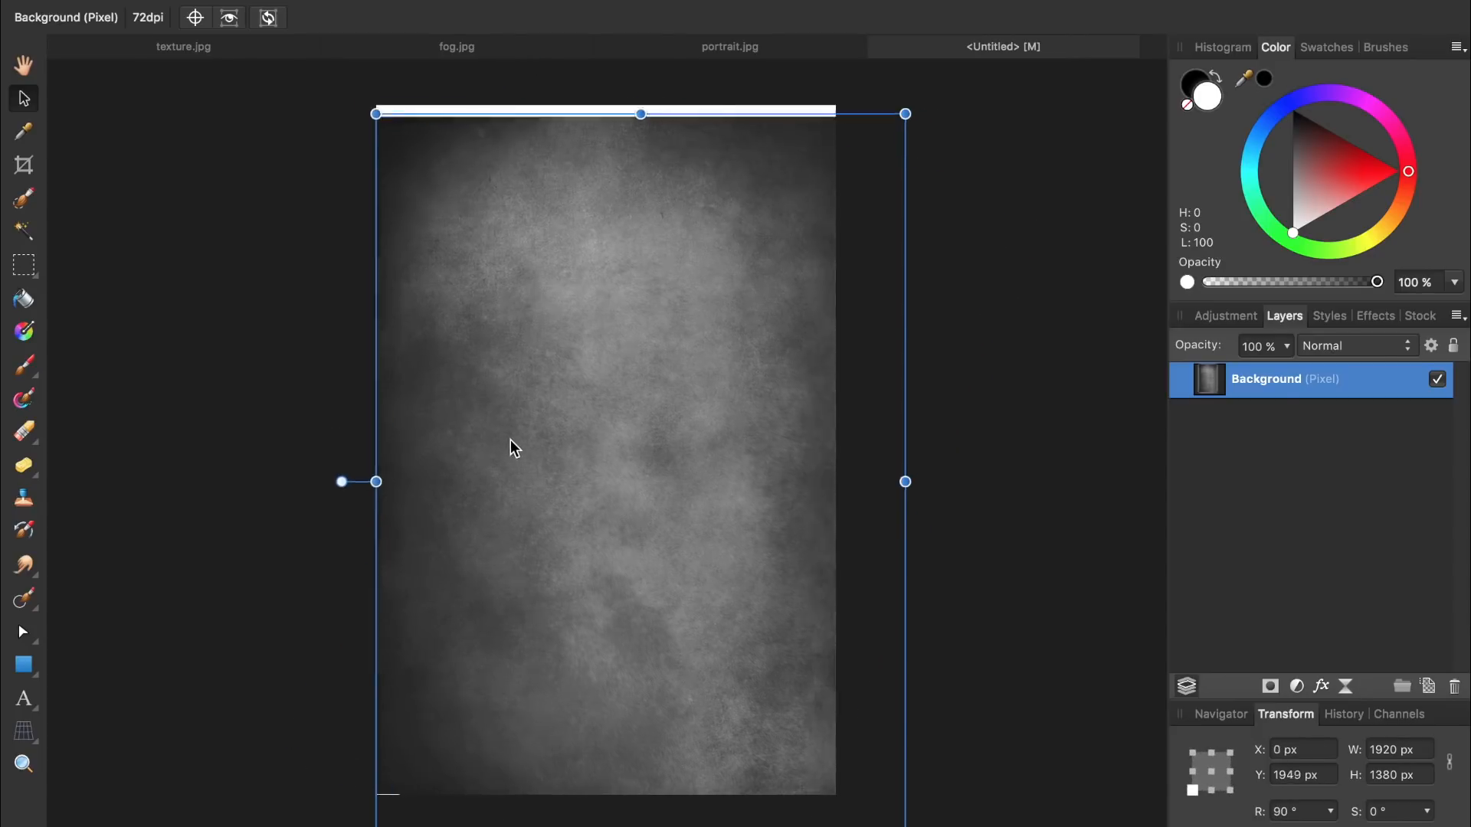
{"action": "left_click_drag", "start_coordinate": [510, 441], "coordinate": [501, 414]}
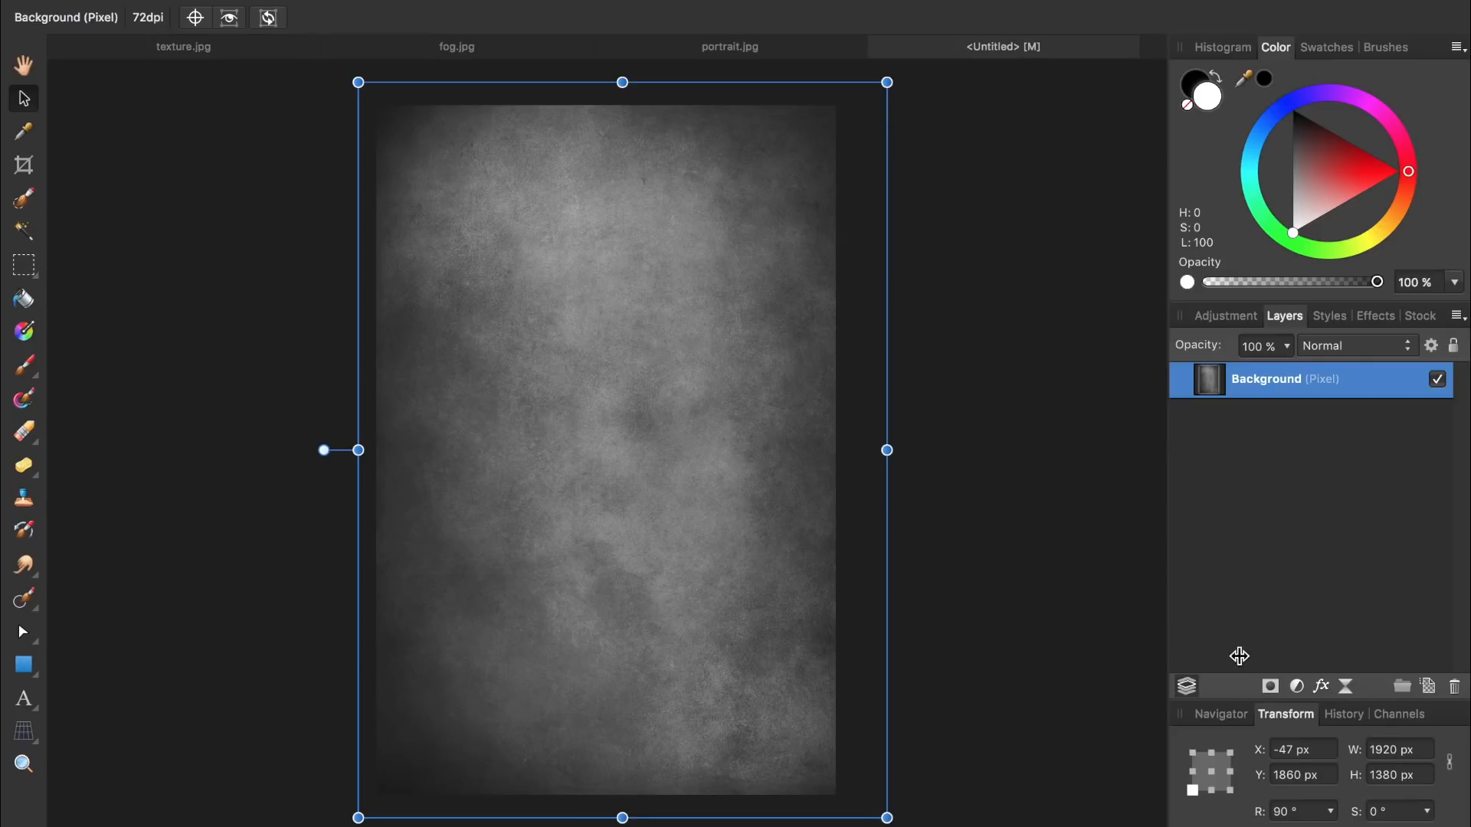
Add a Recolor adjustment above the texture with hue about 251° and saturation 10%
{"action": "left_click", "coordinate": [1296, 685]}
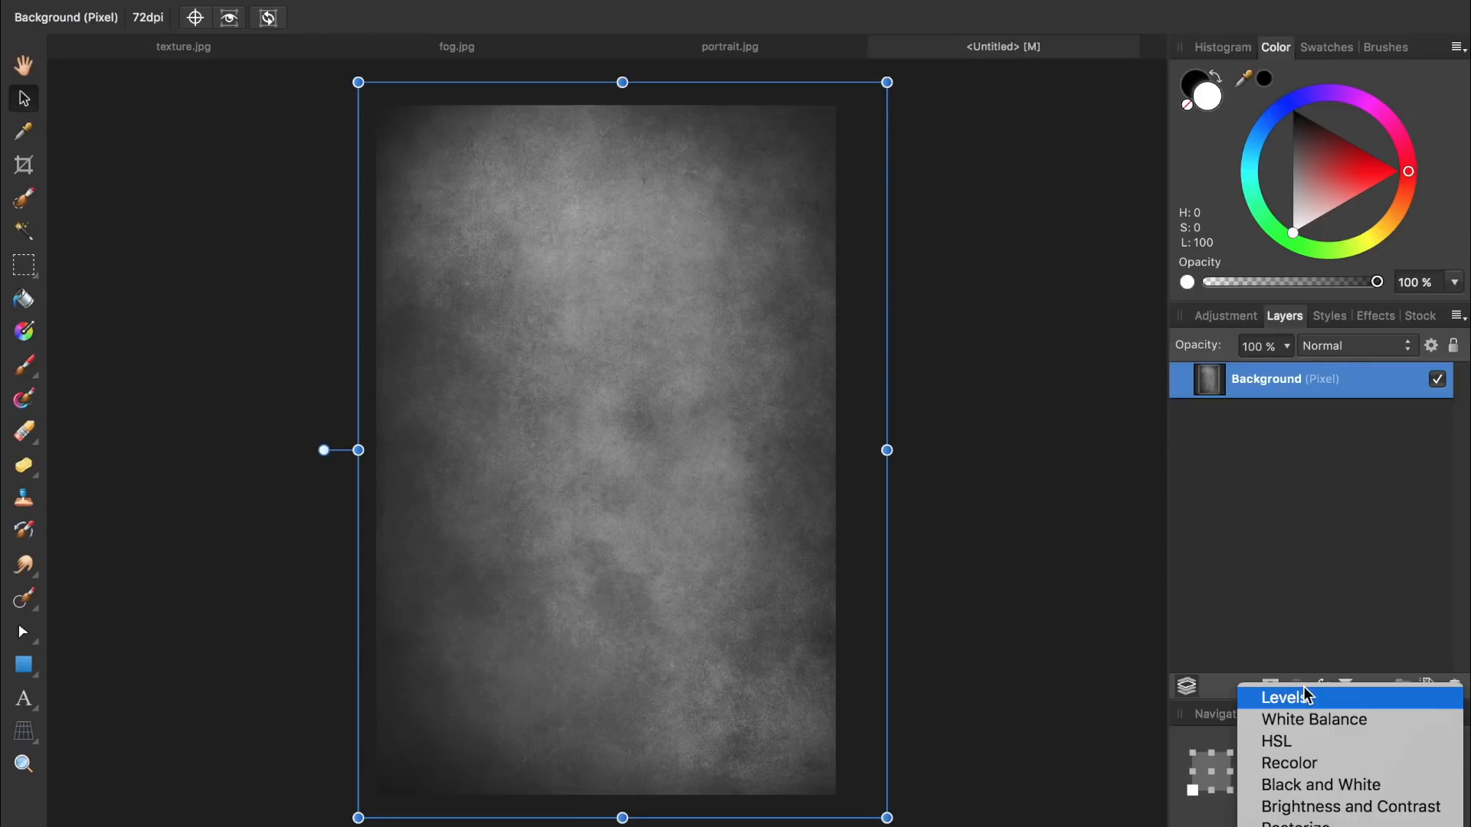
{"action": "left_click", "coordinate": [1317, 768]}
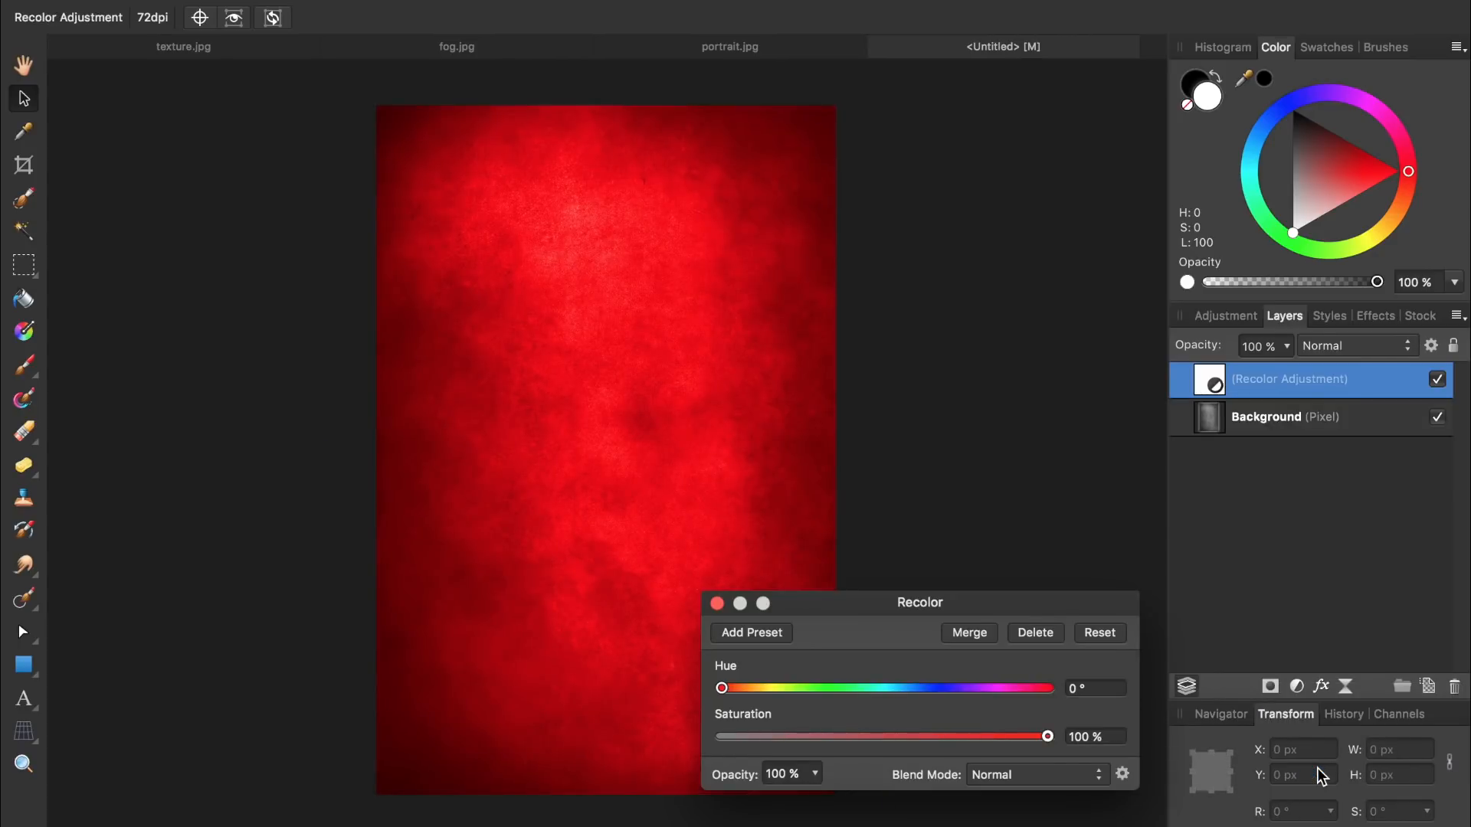
{"action": "left_click_drag", "start_coordinate": [945, 689], "coordinate": [950, 691]}
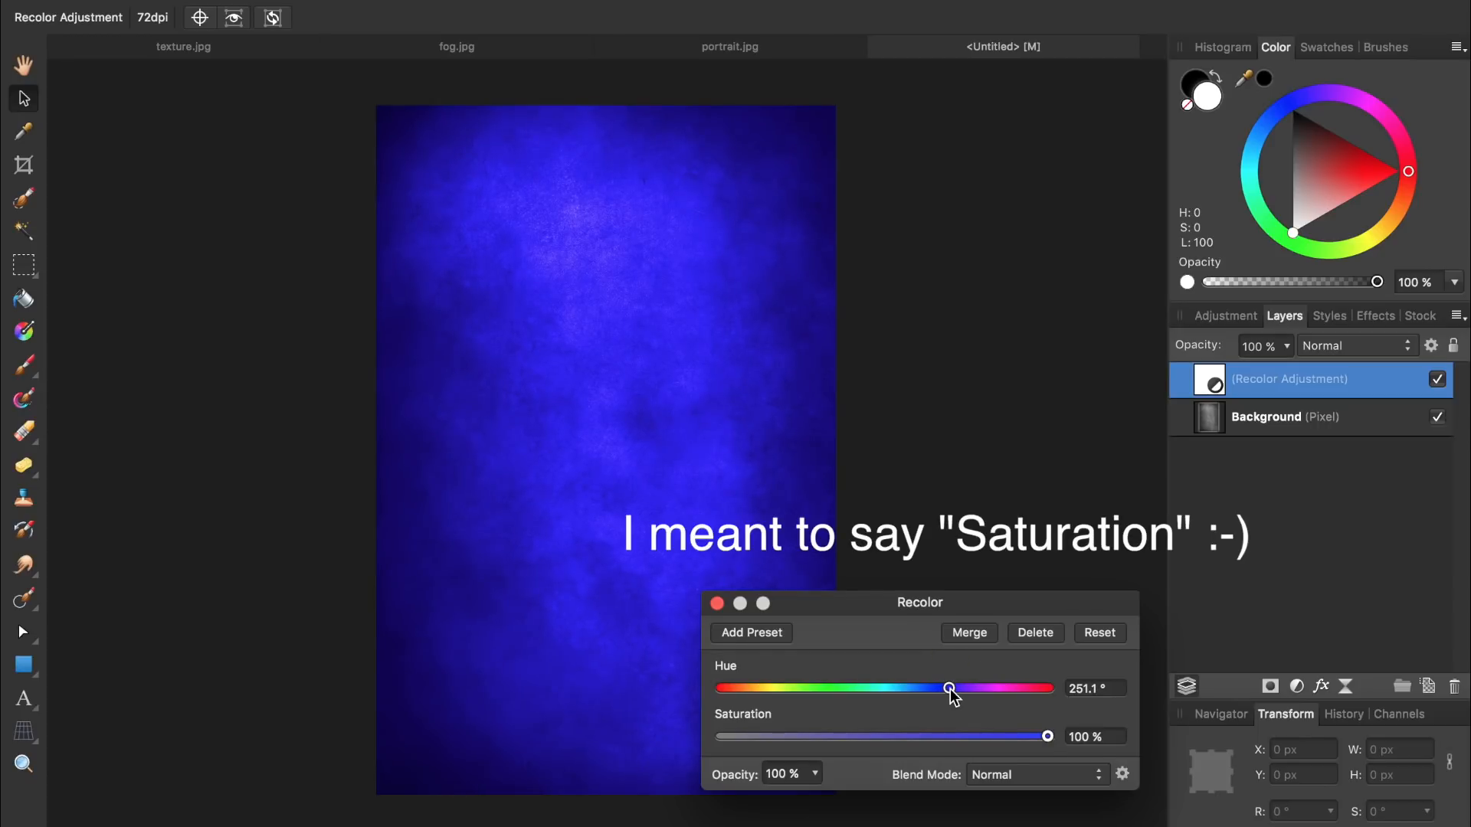
{"action": "left_click", "coordinate": [1117, 740]}
{"action": "type", "text": "10"}
{"action": "key", "text": "Return"}
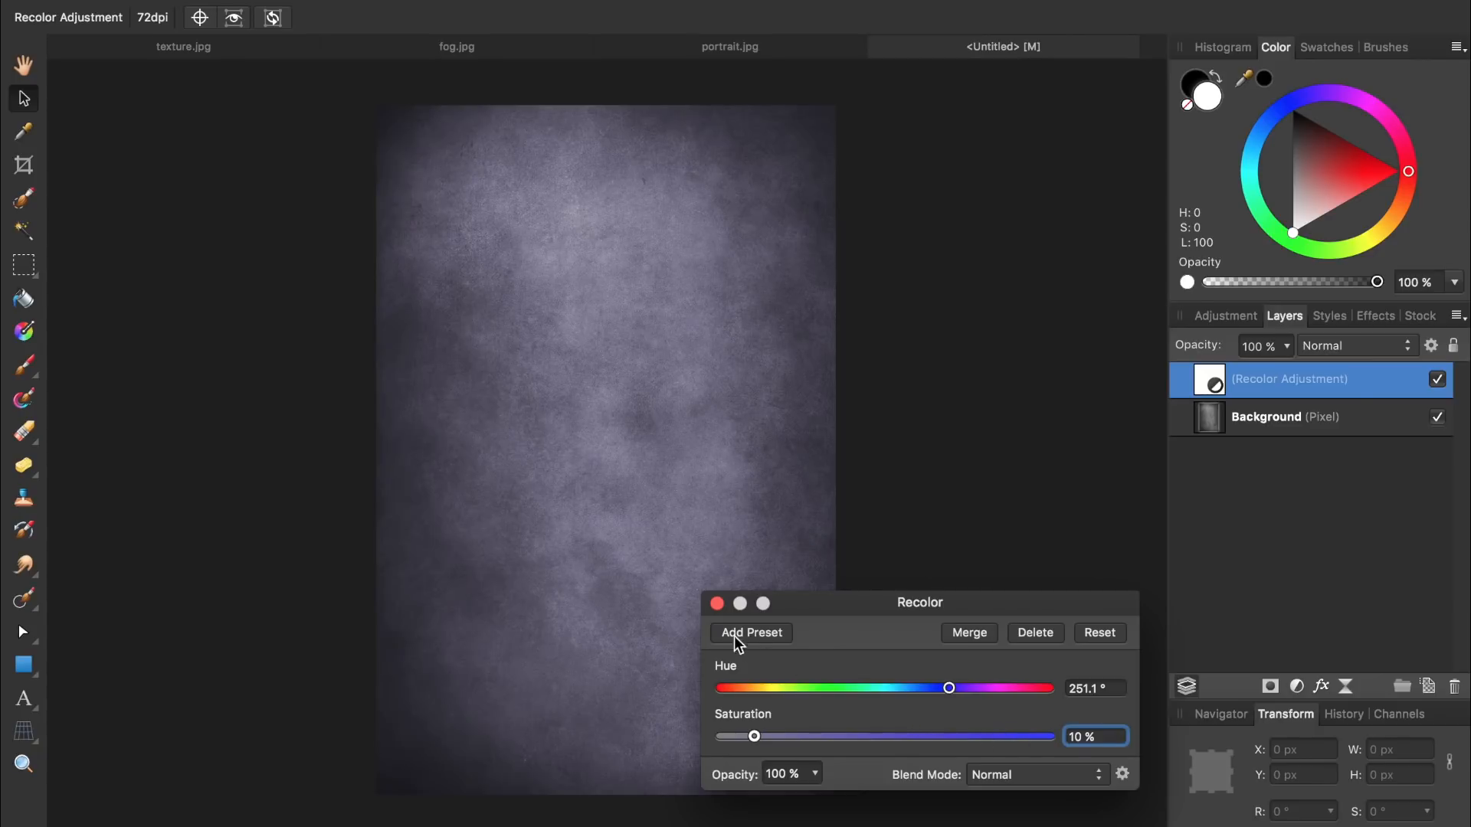
{"action": "left_click", "coordinate": [720, 608]}
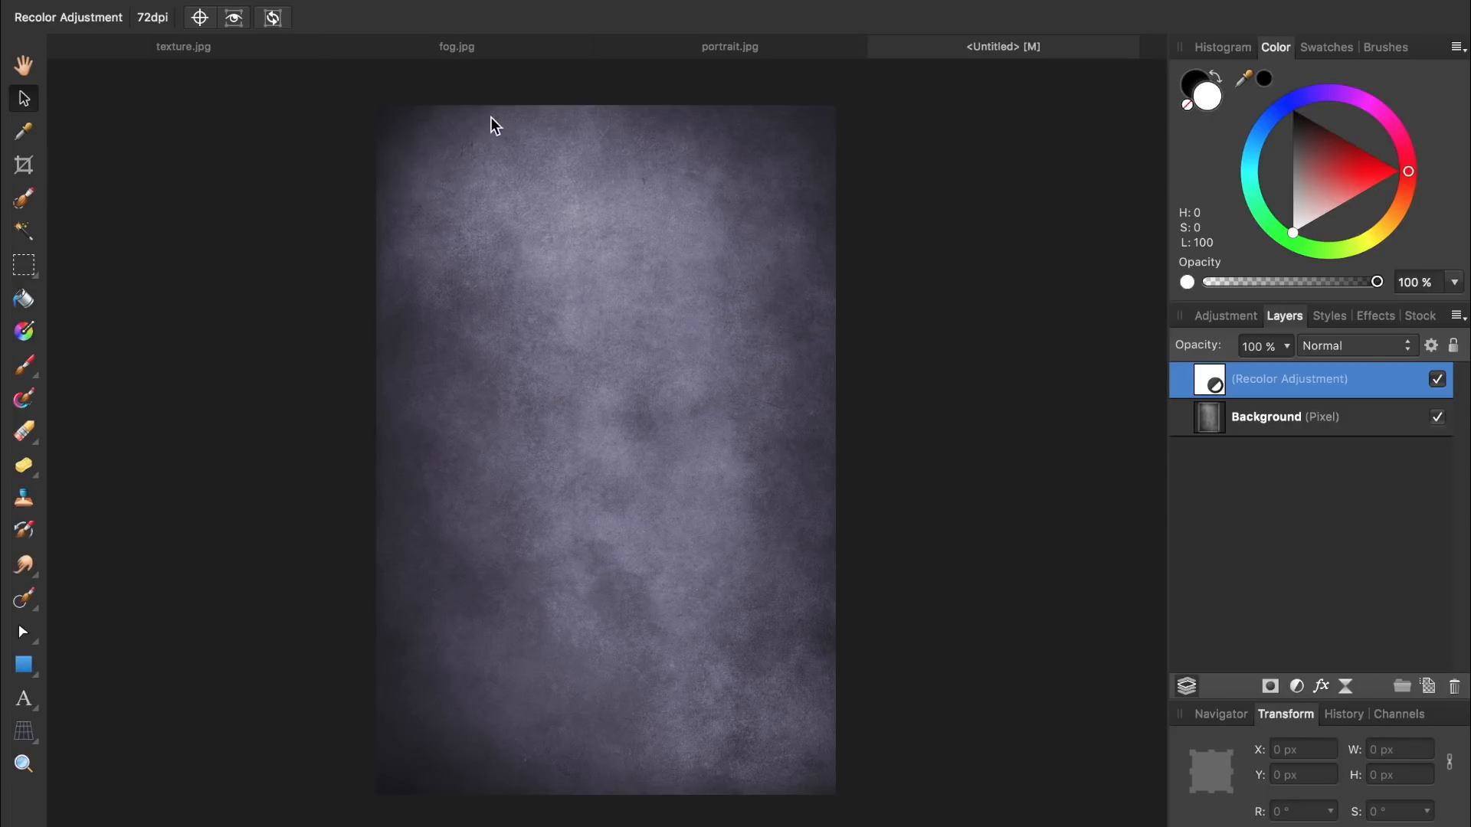
Paste the fog.jpg image into the untitled document and fit it to the page's bottom edge, stretched to about 1368 px high
{"action": "left_click", "coordinate": [470, 49]}
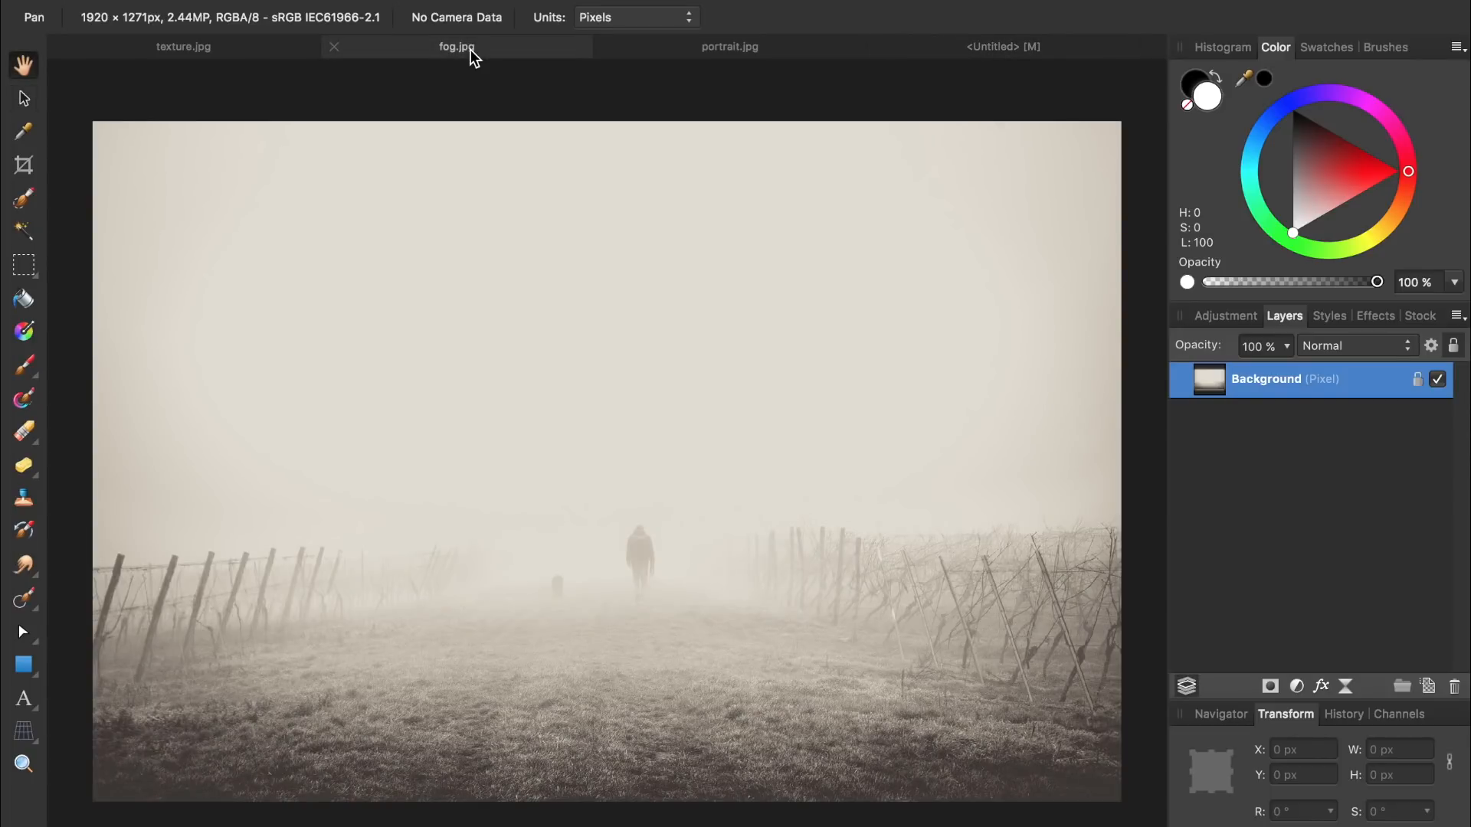
{"action": "key", "text": "super+c"}
{"action": "left_click", "coordinate": [950, 58]}
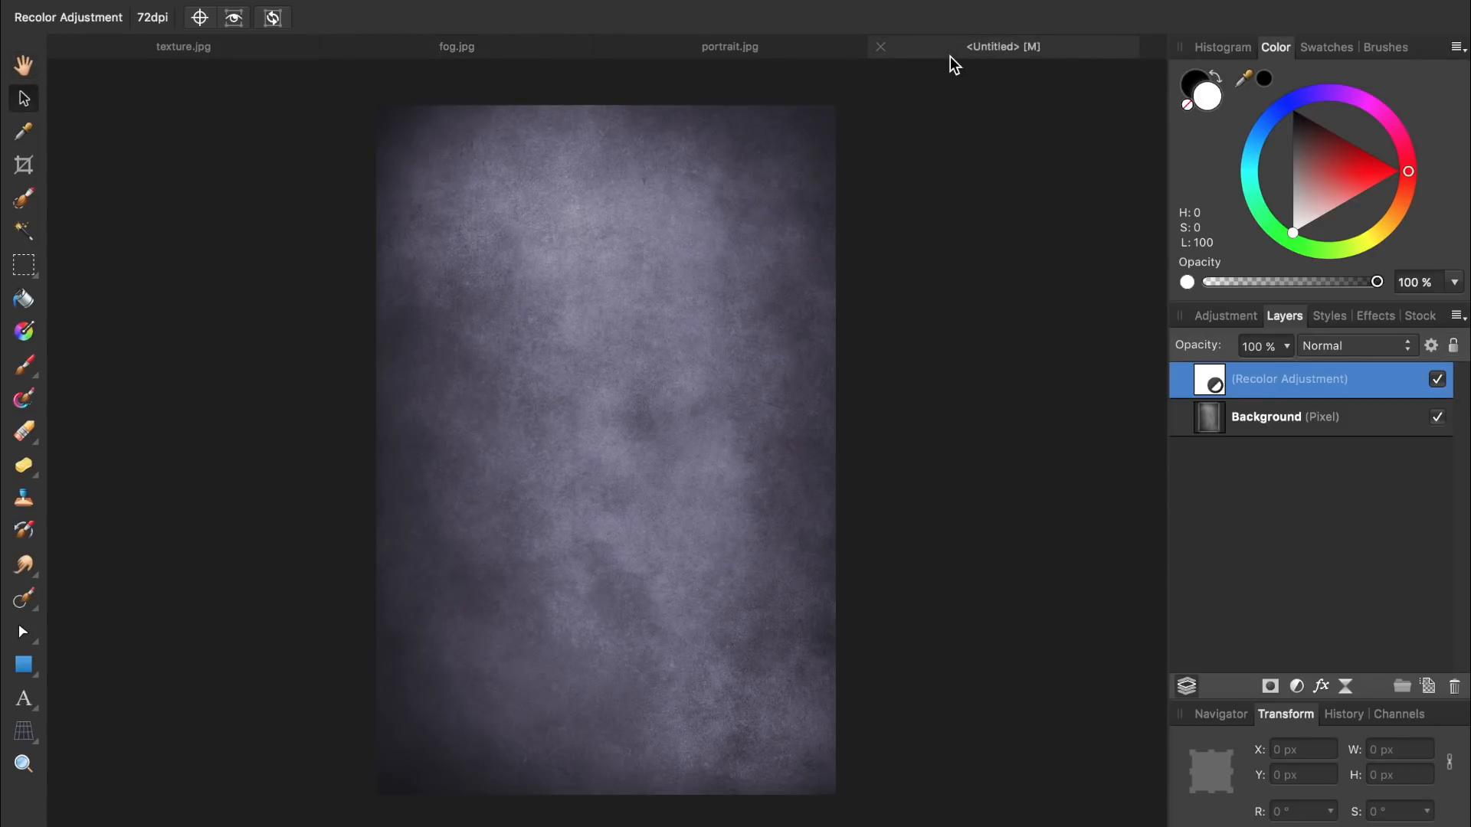
{"action": "key", "text": "super+v"}
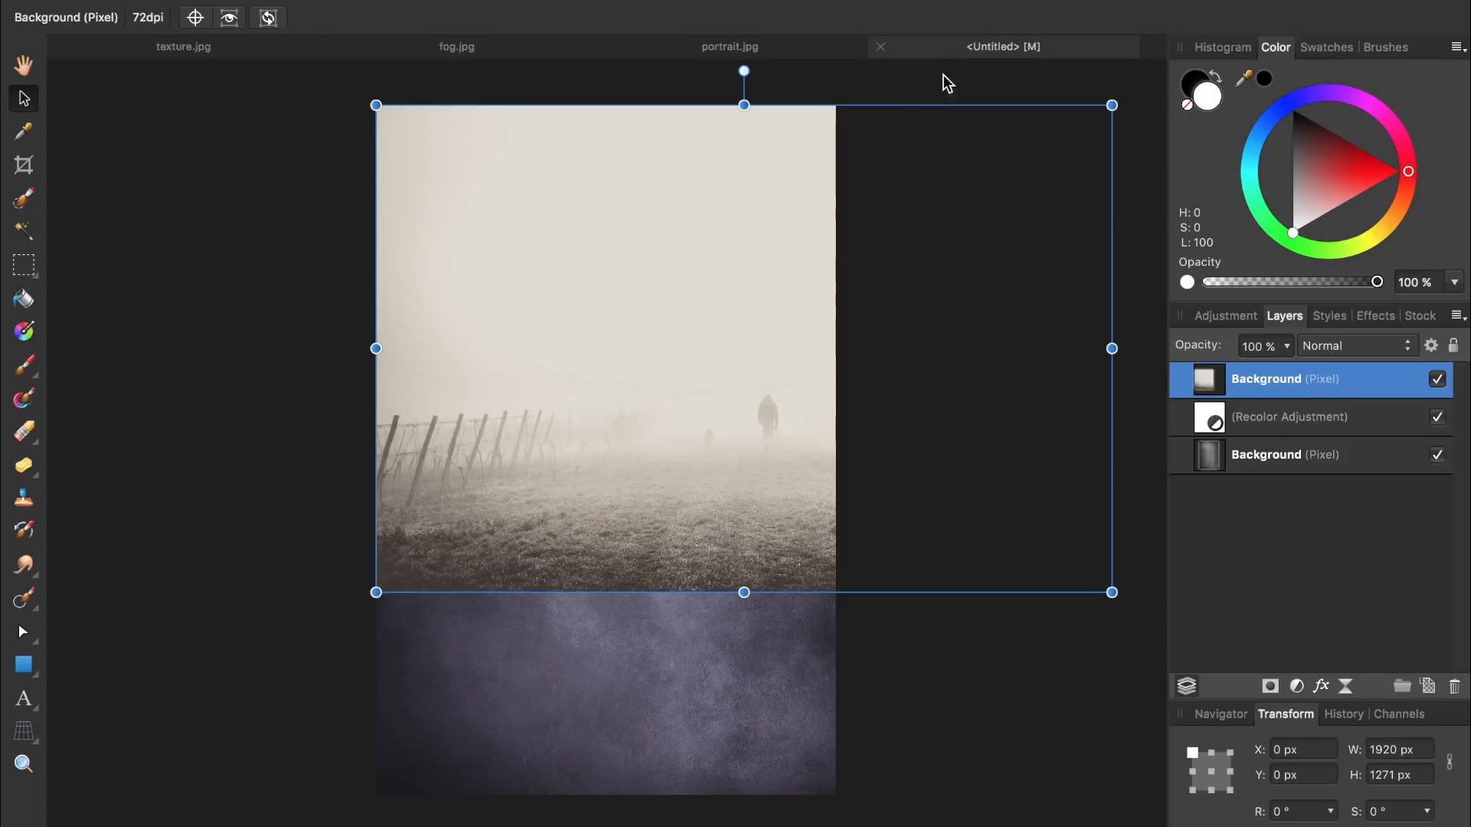
{"action": "left_click_drag", "start_coordinate": [740, 296], "coordinate": [667, 491]}
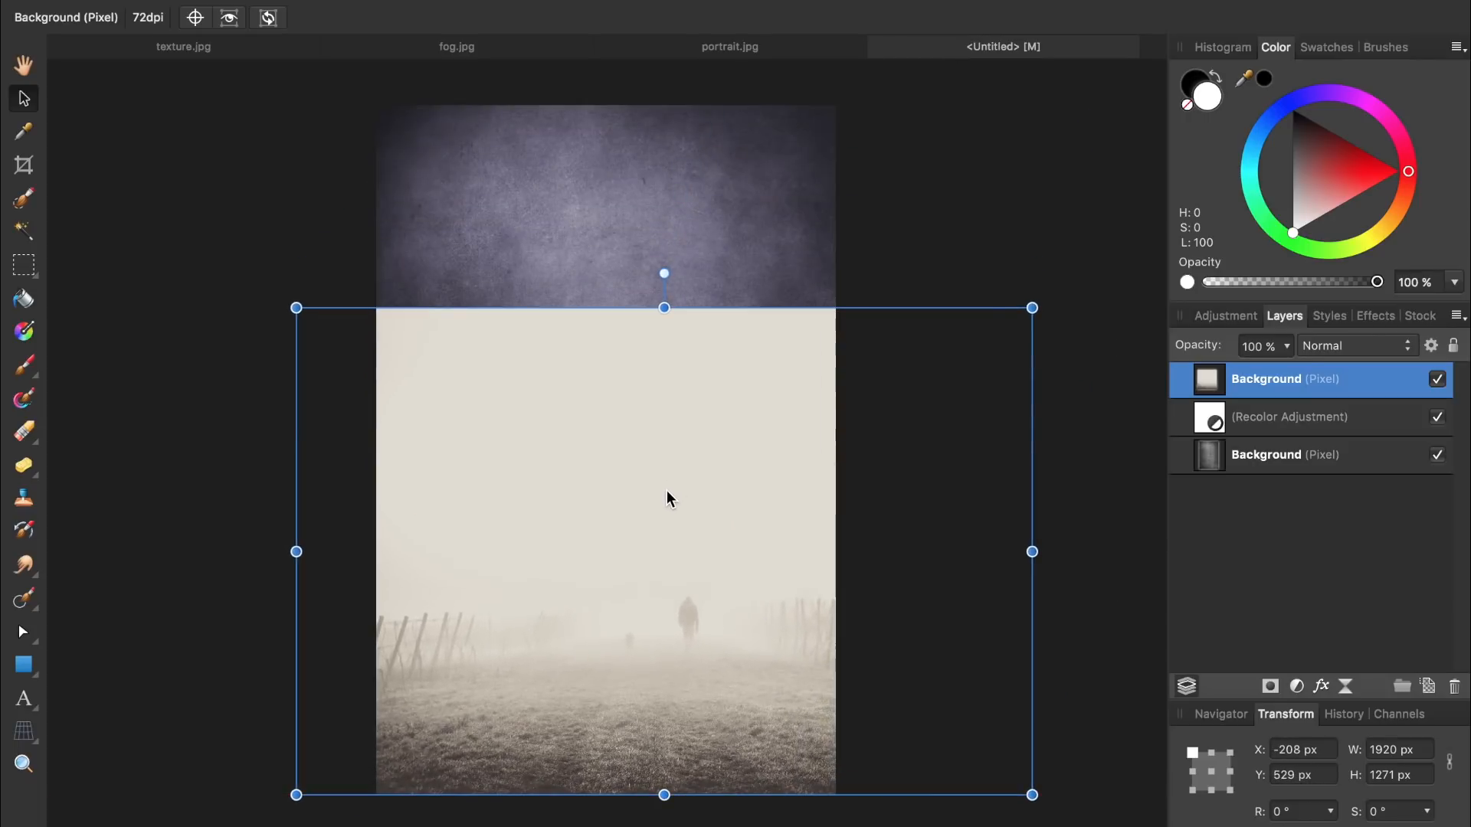
{"action": "left_click_drag", "start_coordinate": [664, 308], "coordinate": [664, 270]}
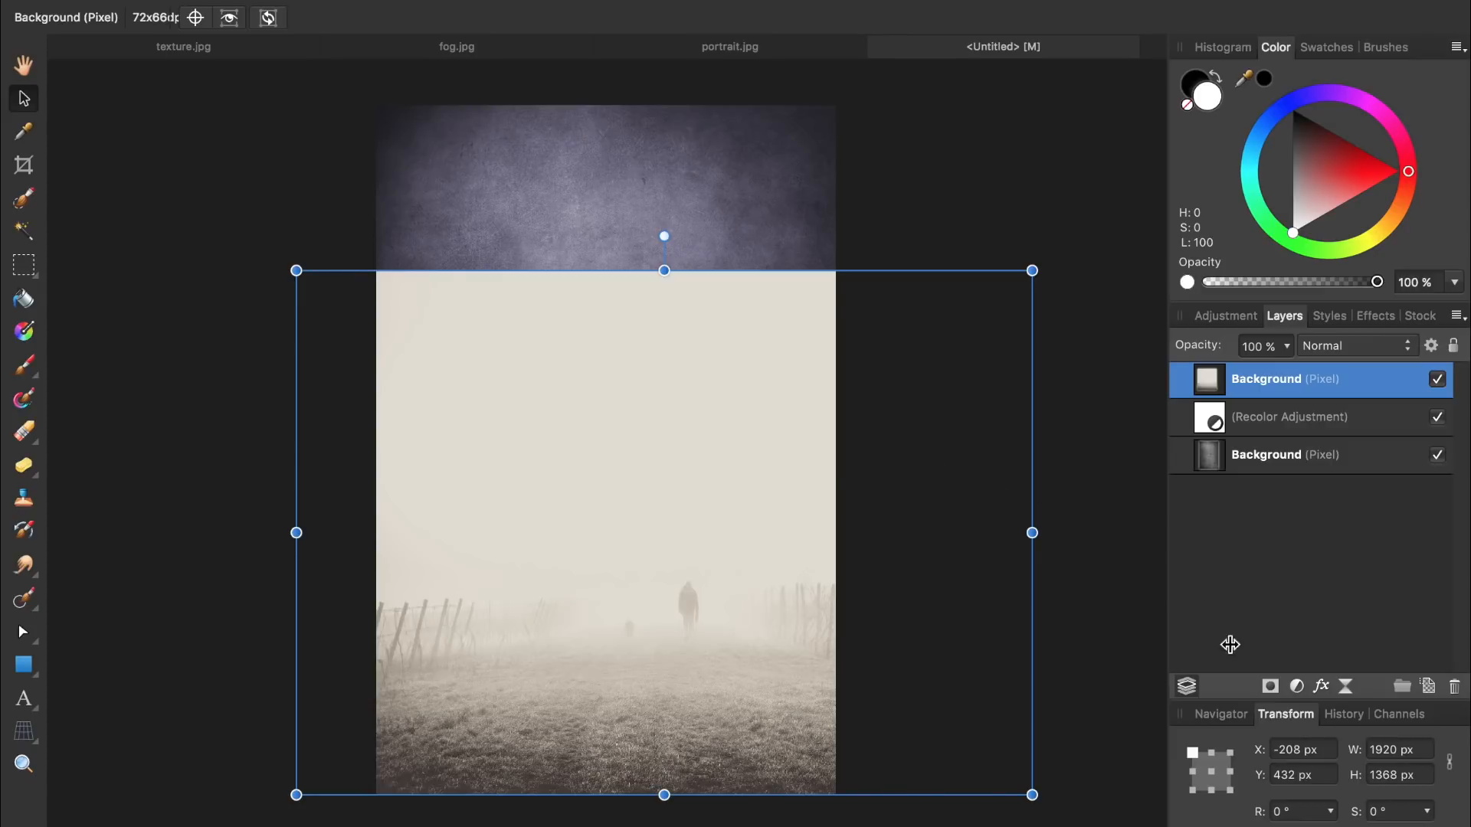
Mask the fog layer with a linear black-to-white gradient that fades its upper part into the texture, ending just below the walking figure
{"action": "left_click", "coordinate": [1271, 686]}
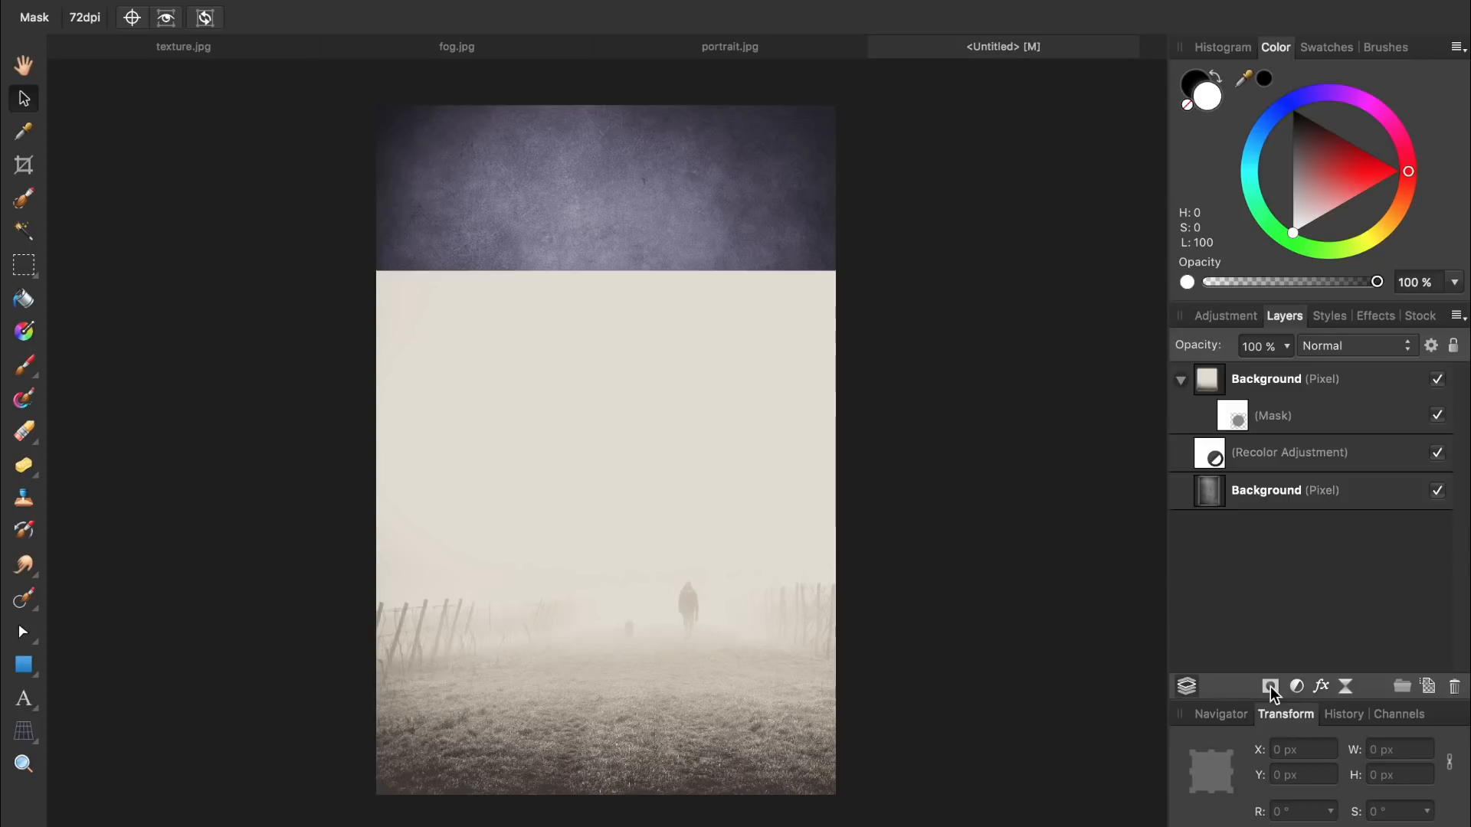
{"action": "left_click", "coordinate": [25, 331]}
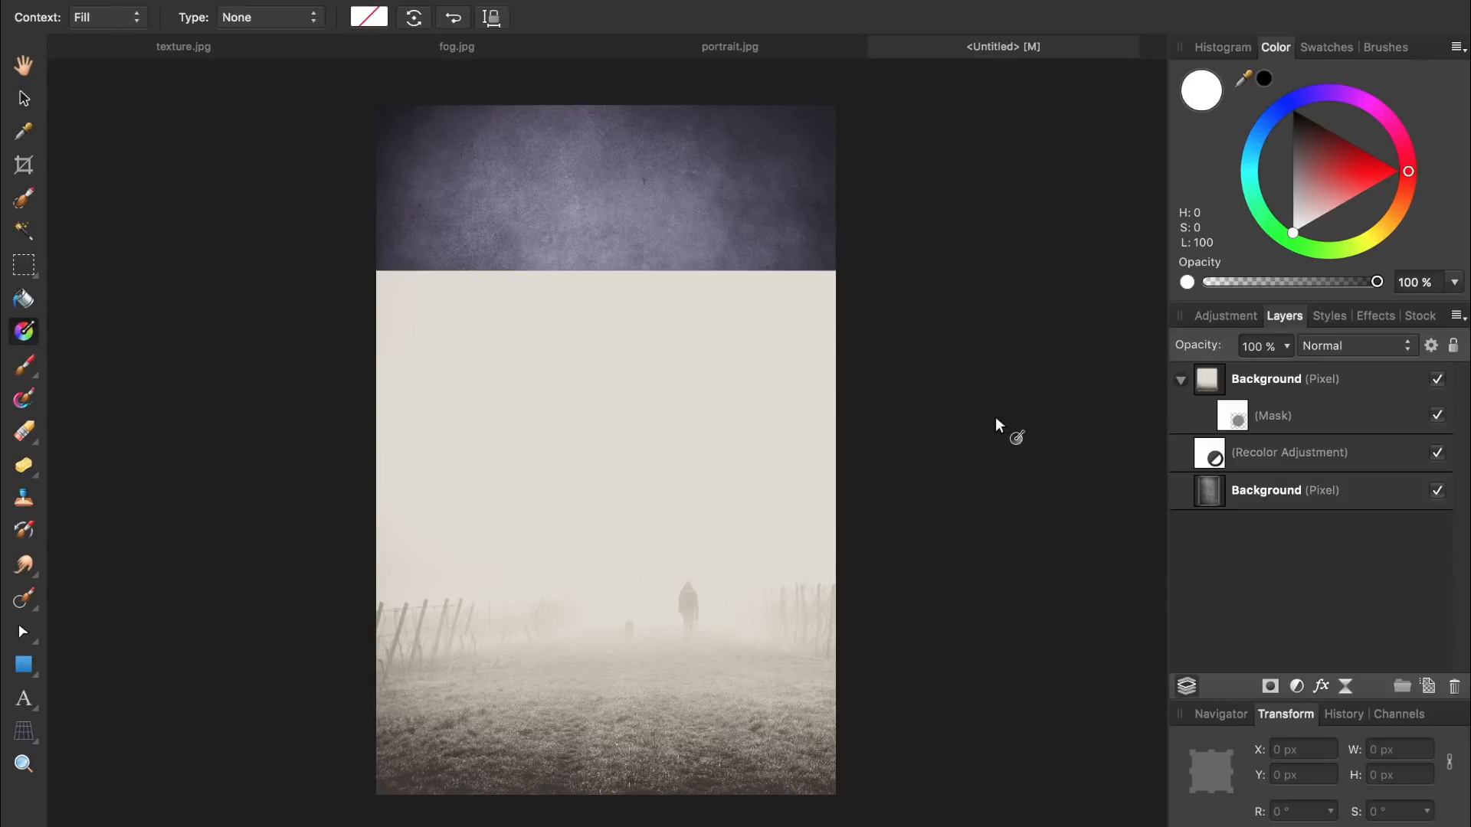
{"action": "left_click", "coordinate": [1241, 412]}
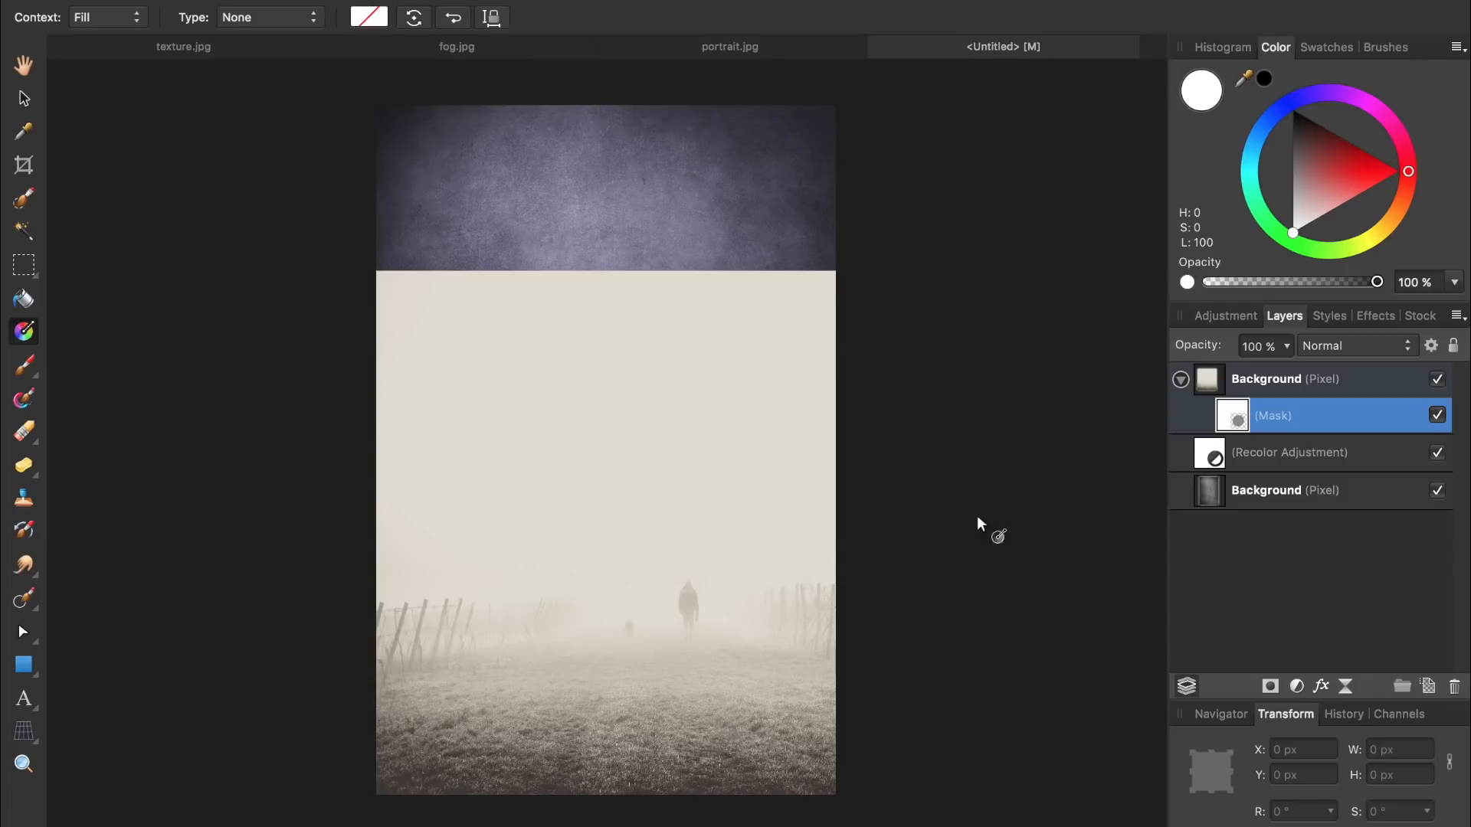
{"action": "left_click_drag", "start_coordinate": [688, 607], "coordinate": [685, 277]}
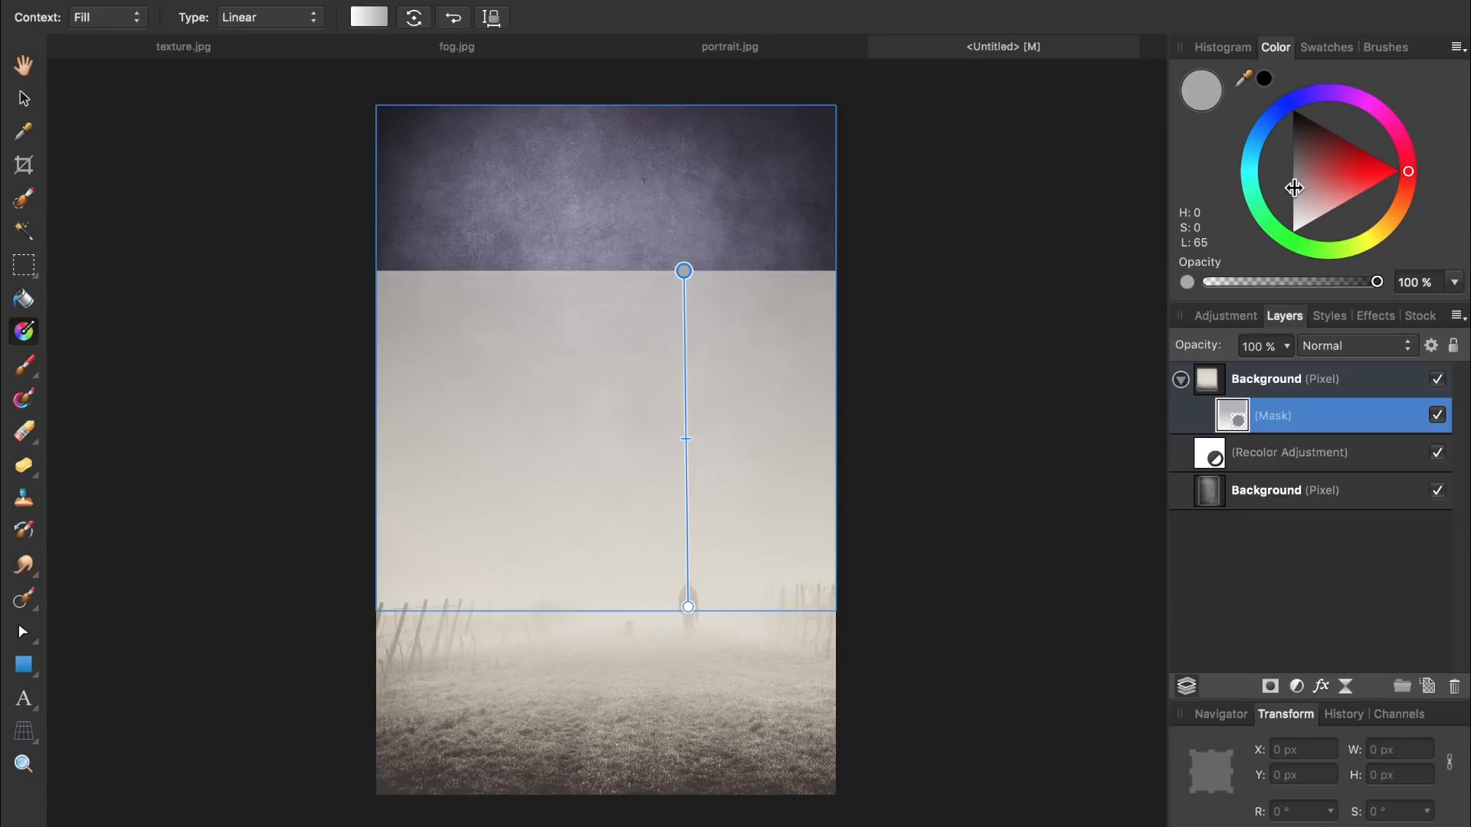
{"action": "left_click_drag", "start_coordinate": [1292, 189], "coordinate": [1292, 111]}
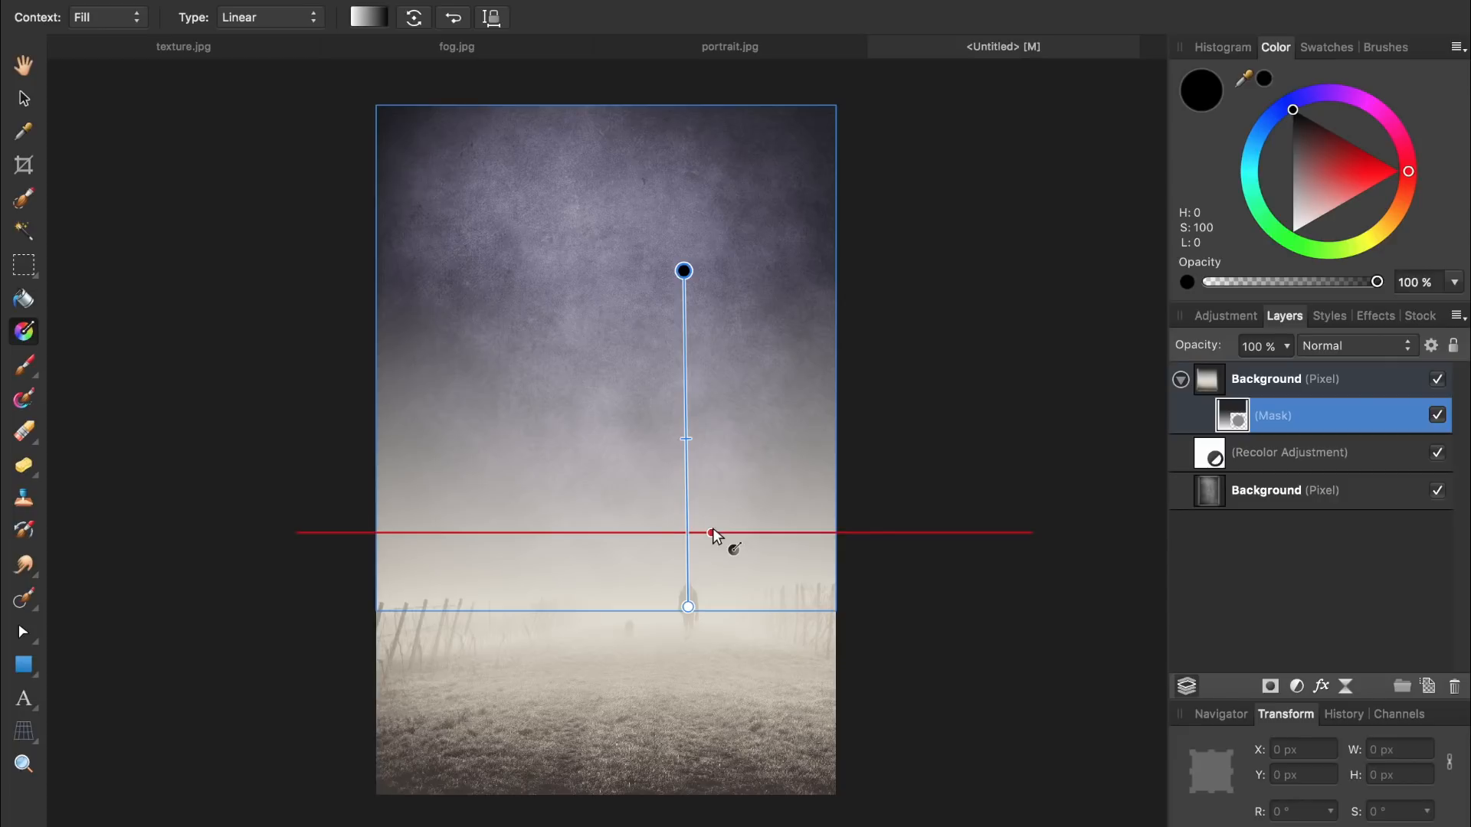
{"action": "left_click_drag", "start_coordinate": [688, 607], "coordinate": [688, 649]}
{"action": "left_click_drag", "start_coordinate": [684, 271], "coordinate": [685, 339]}
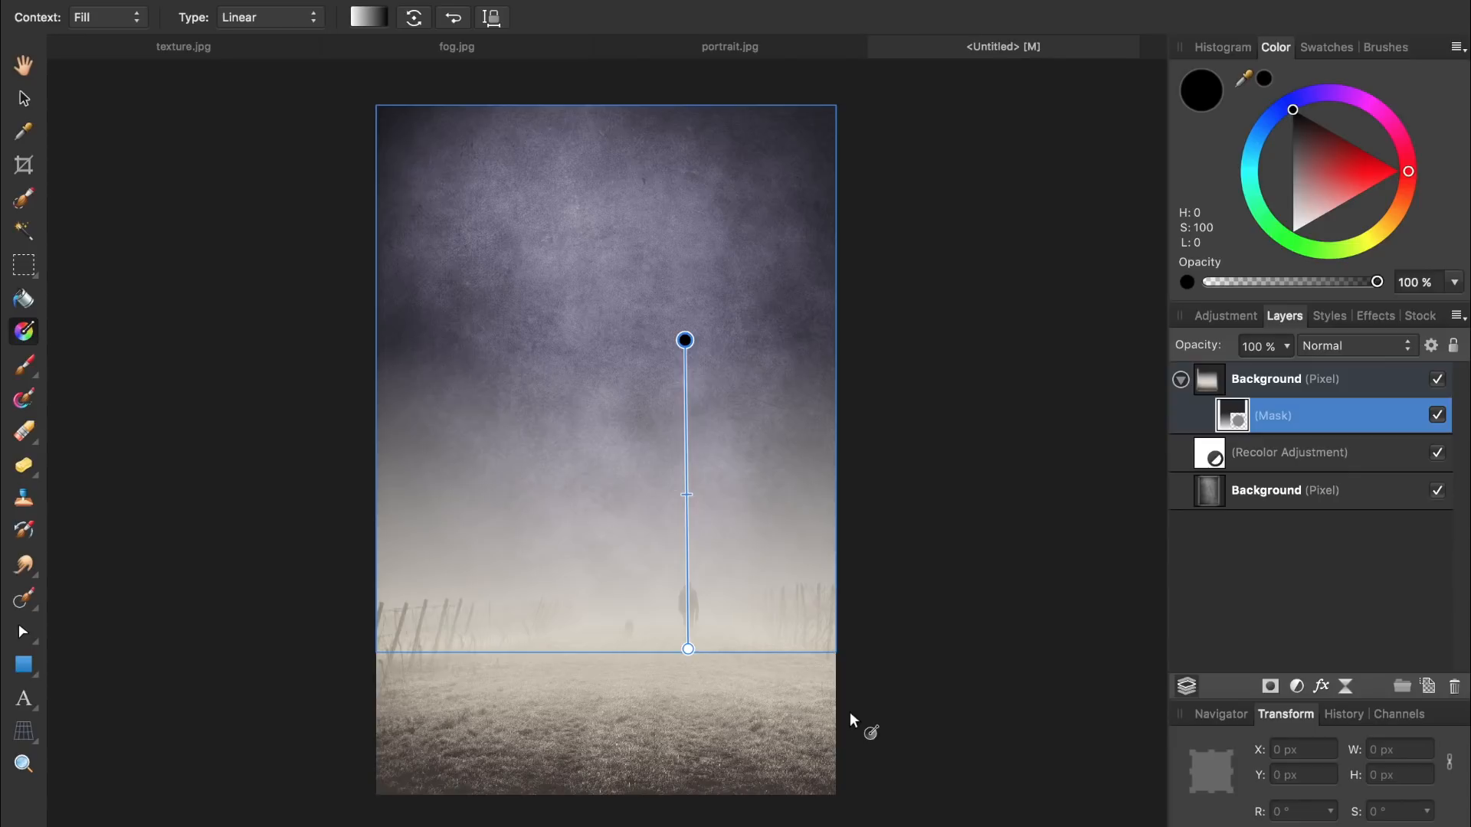
Soften the fog layer's lower edges by painting black on its mask with a 300 px brush at 10% opacity
{"action": "key", "text": "b"}
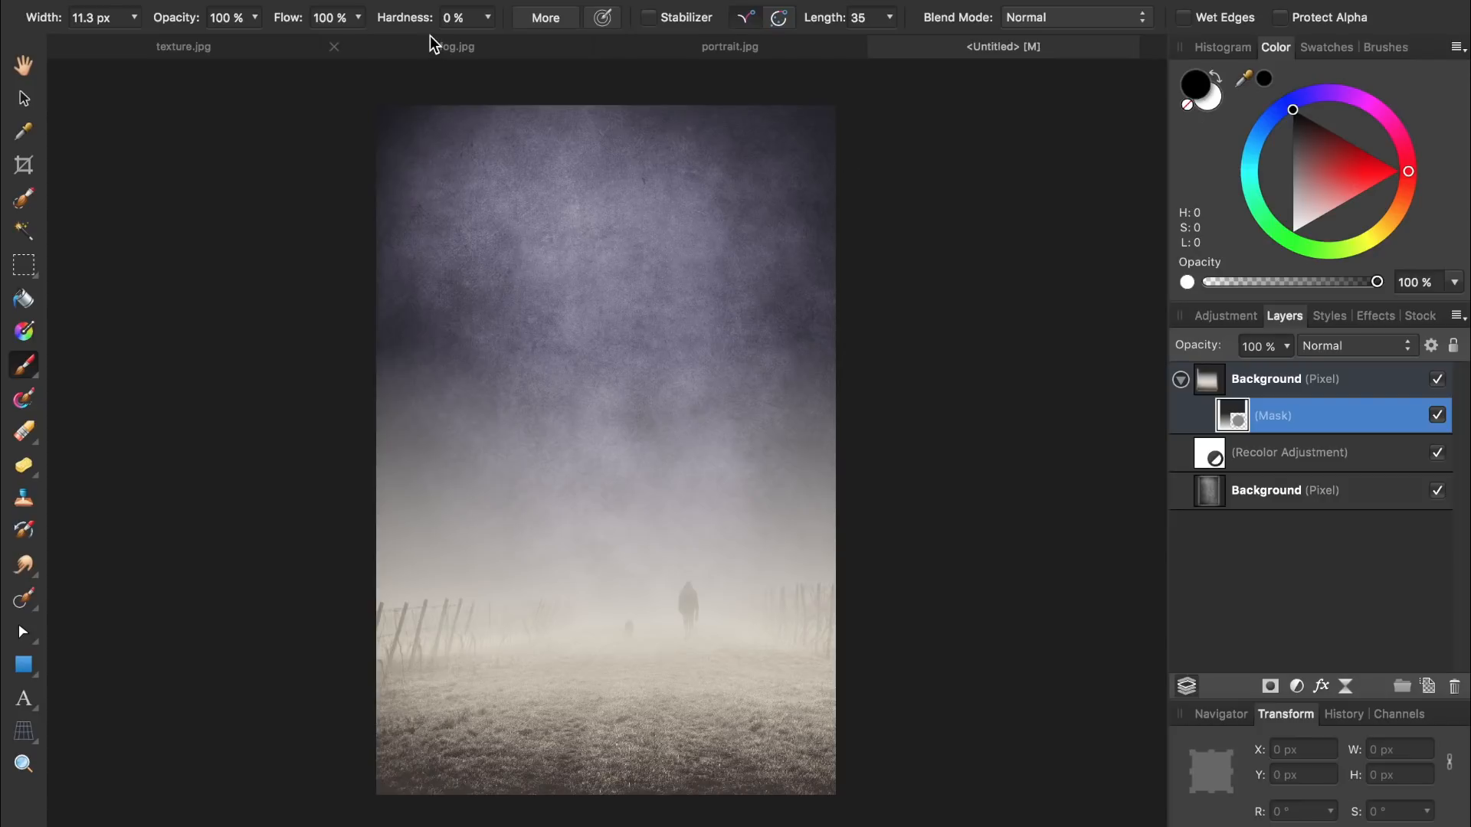
{"action": "left_click", "coordinate": [230, 18]}
{"action": "type", "text": "10"}
{"action": "key", "text": "Return"}
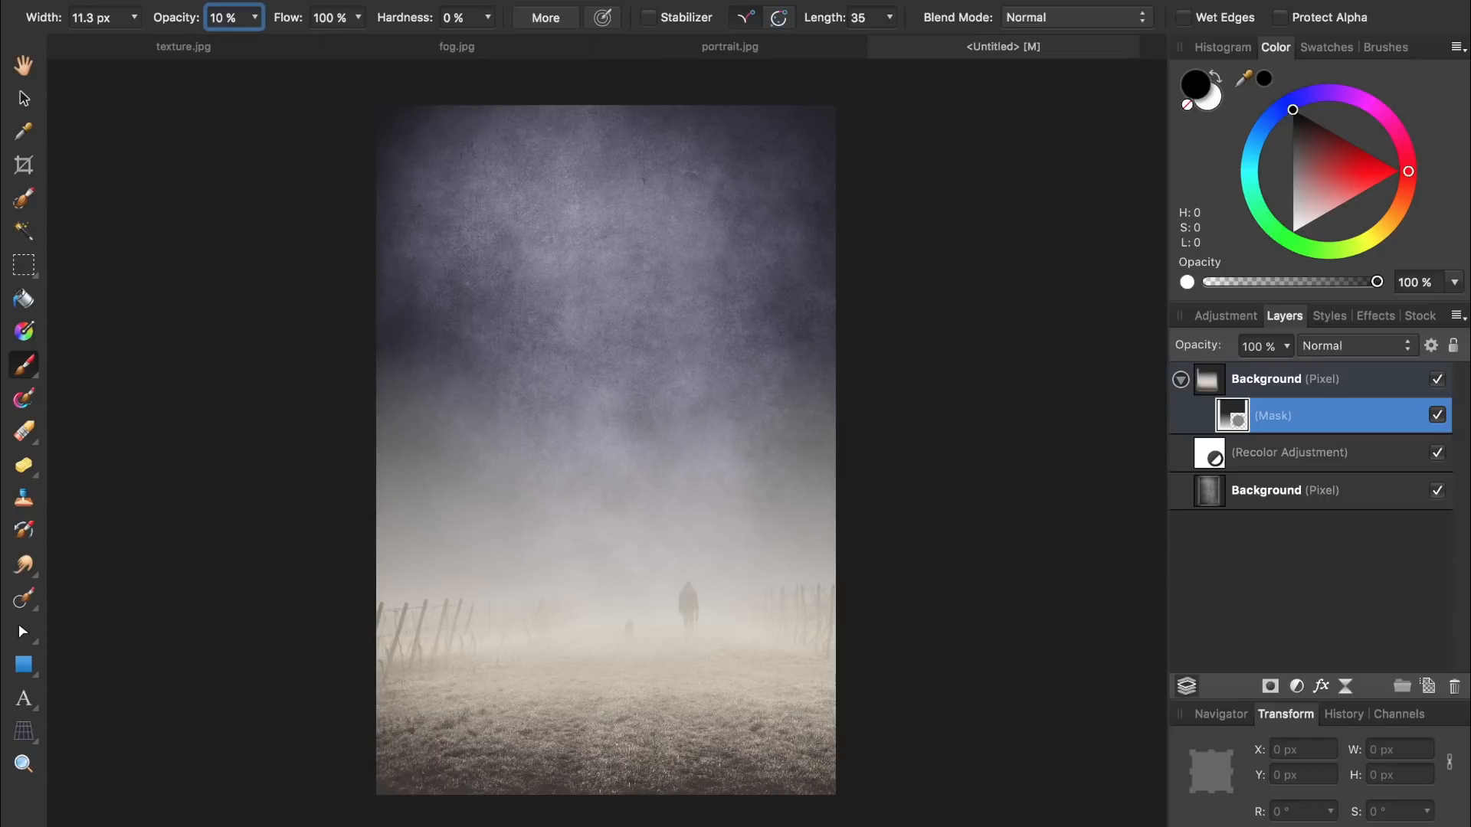
{"action": "left_click", "coordinate": [88, 17]}
{"action": "type", "text": "300"}
{"action": "key", "text": "Return"}
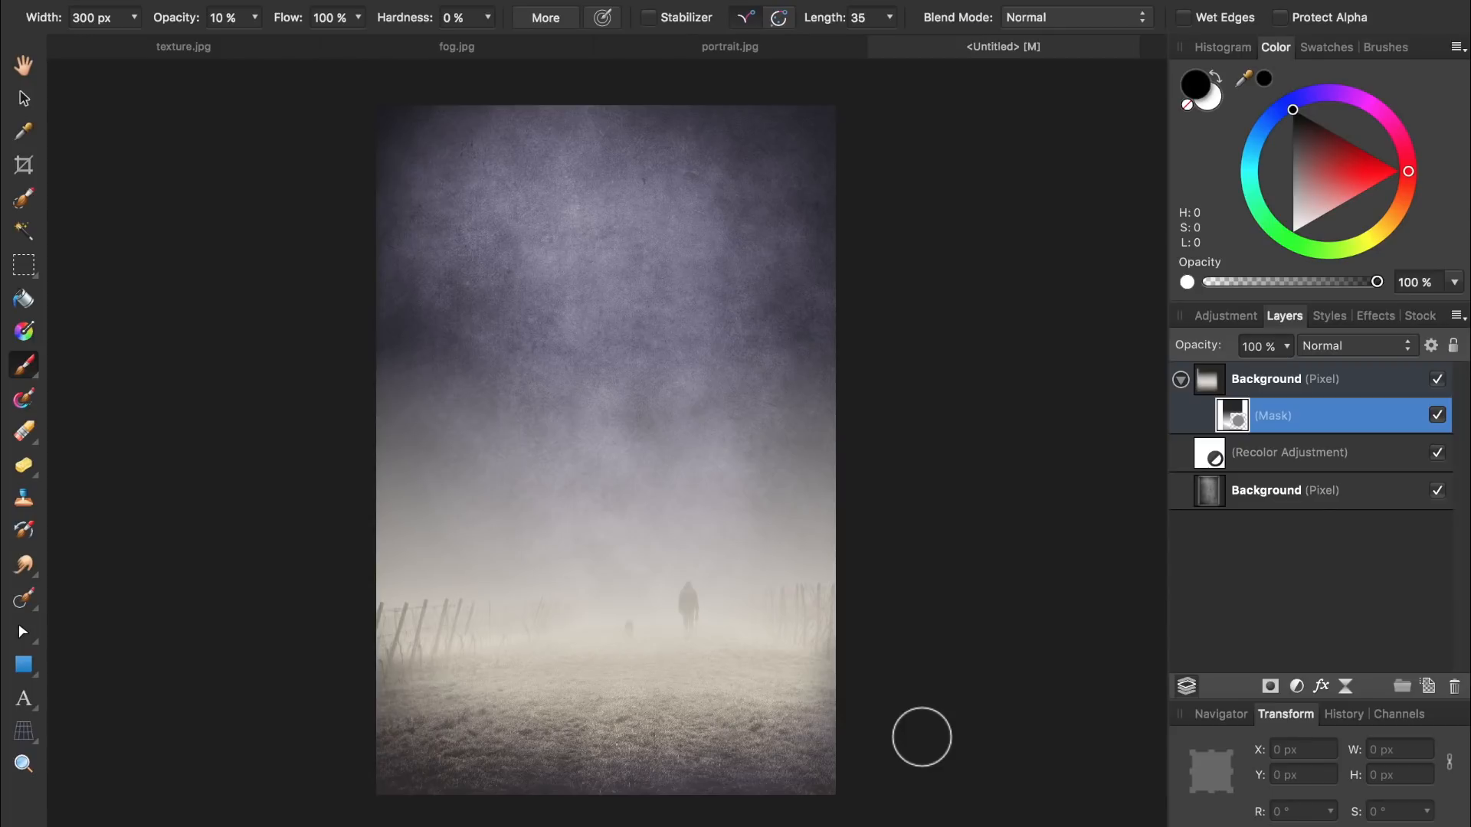
Add a Levels adjustment with black level 13% and white level 89%, and nest it inside the fog layer
{"action": "key", "text": "super+l"}
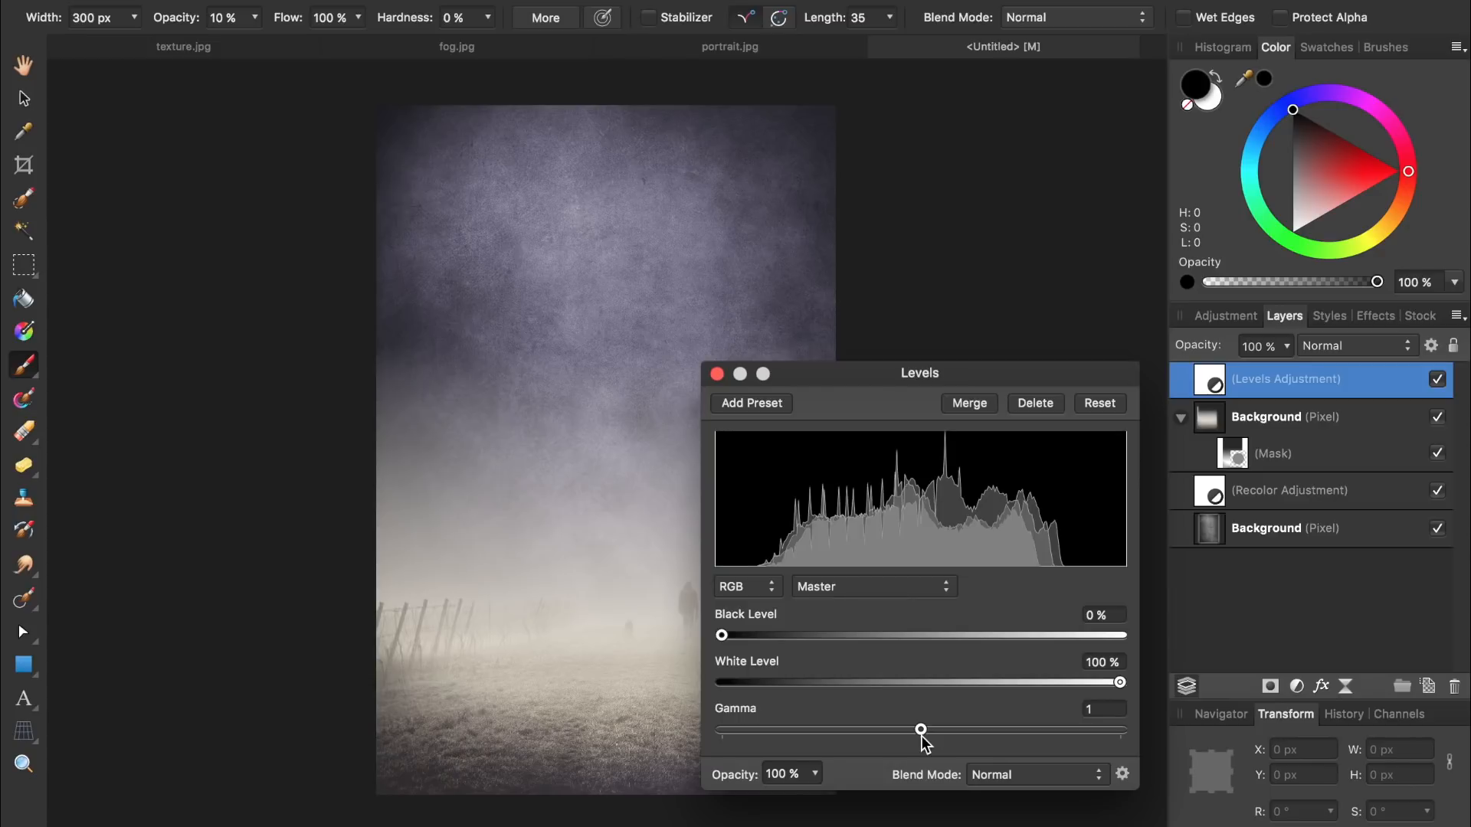
{"action": "left_click_drag", "start_coordinate": [721, 635], "coordinate": [779, 644]}
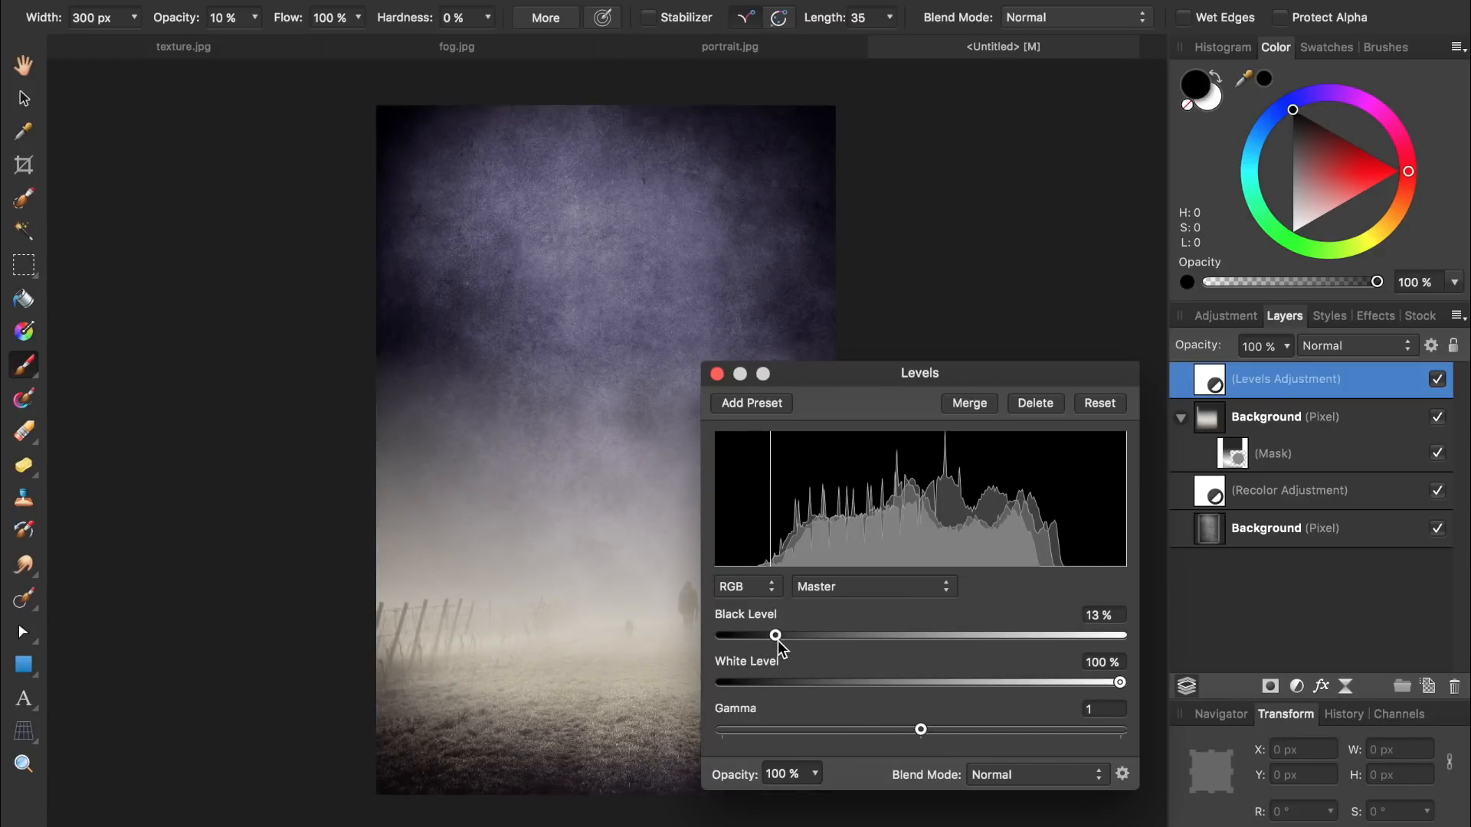
{"action": "left_click_drag", "start_coordinate": [1119, 683], "coordinate": [1077, 685]}
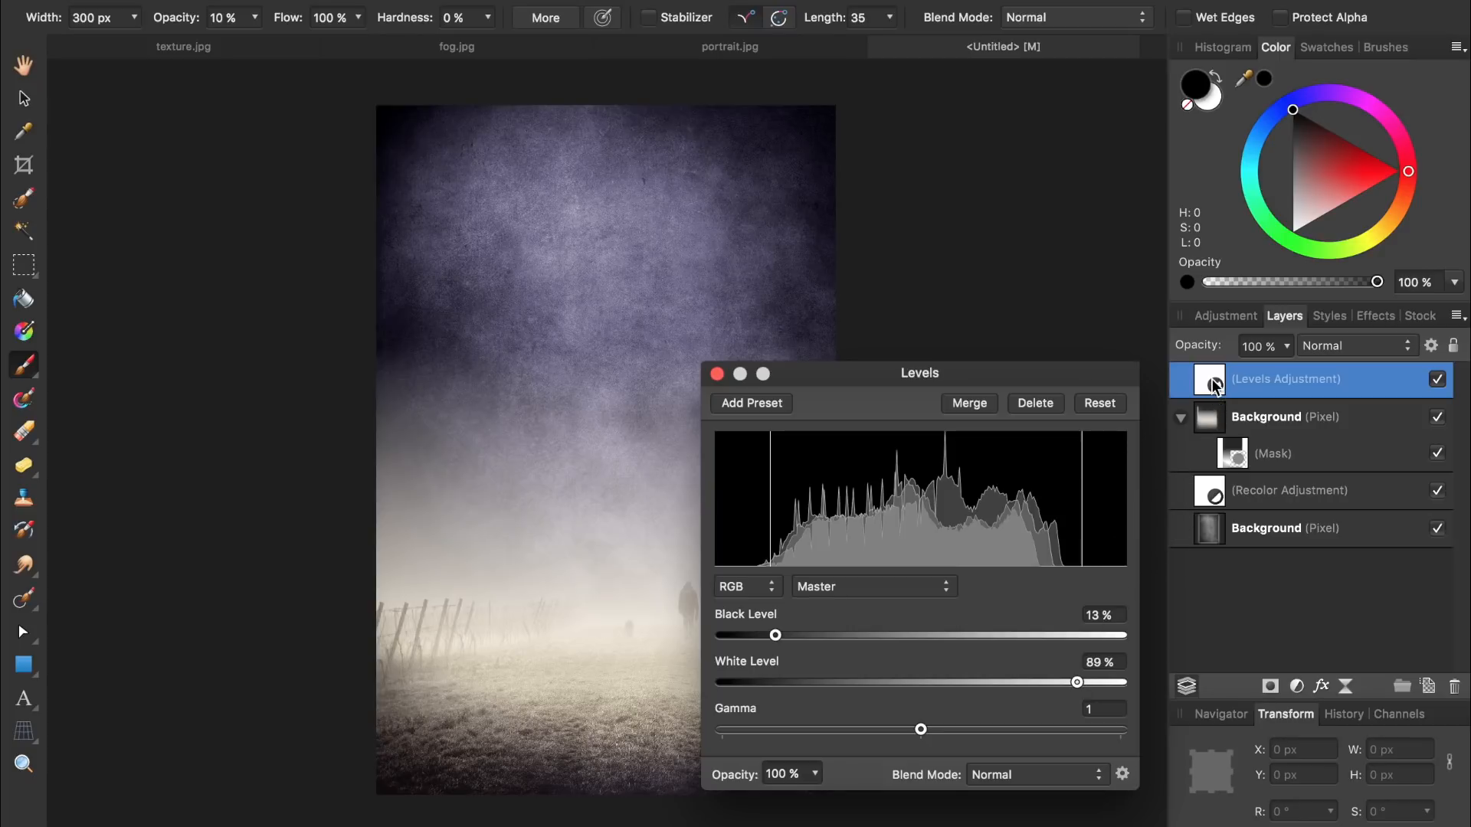
{"action": "left_click_drag", "start_coordinate": [1216, 385], "coordinate": [1239, 467]}
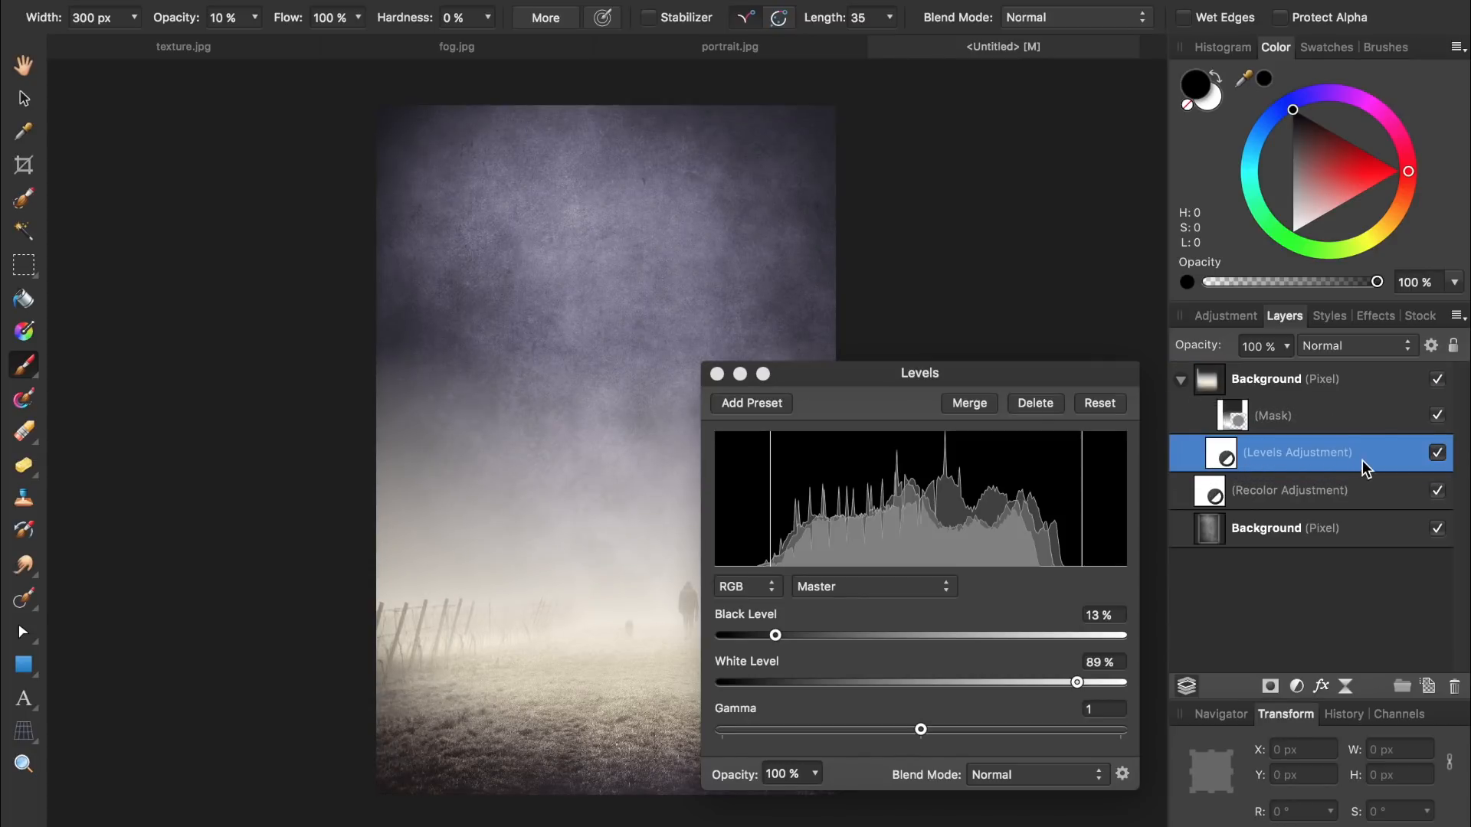
{"action": "left_click", "coordinate": [1439, 457]}
{"action": "left_click", "coordinate": [717, 374]}
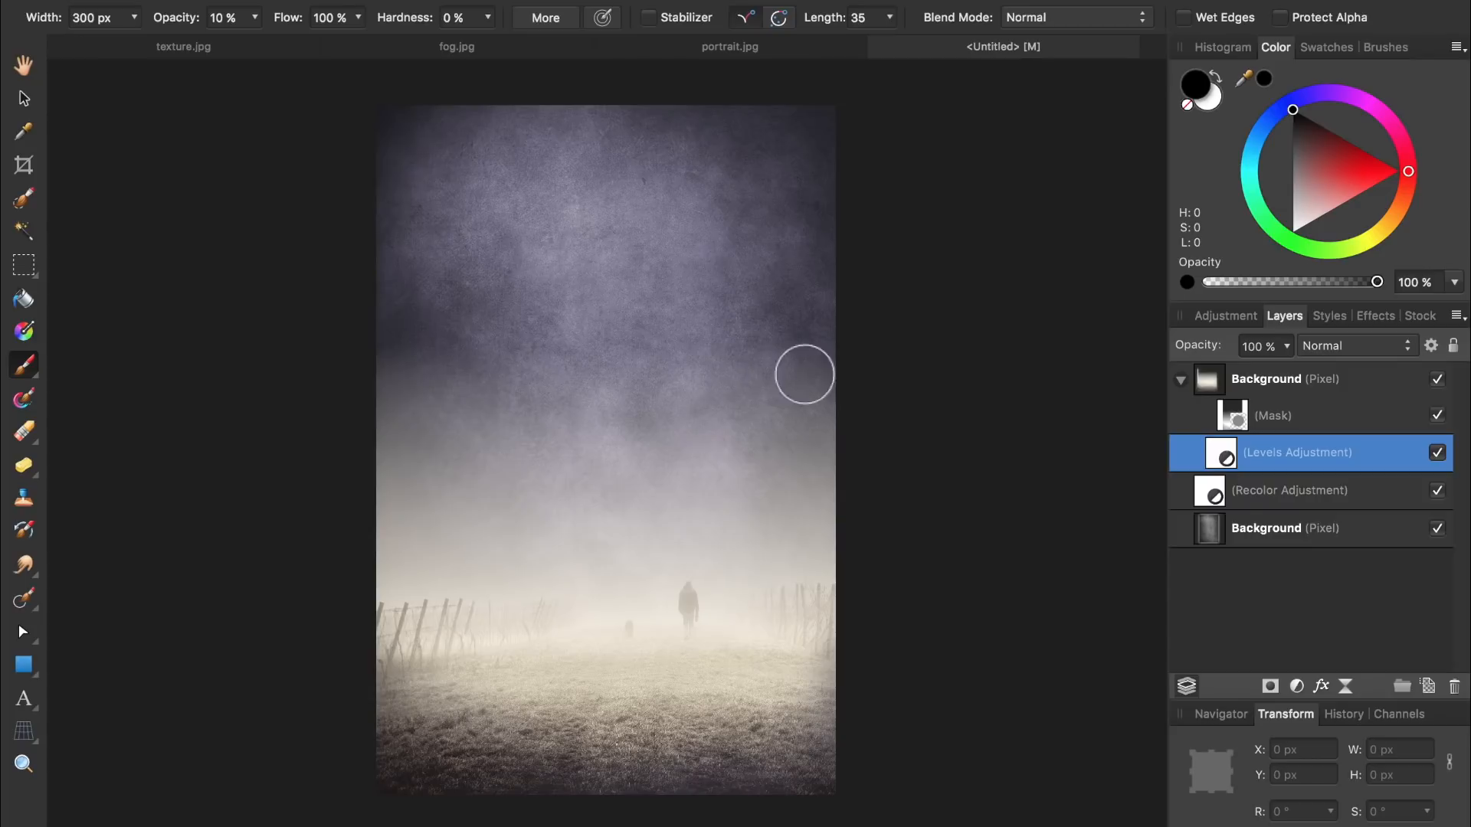
Set the fog layer's blend mode to Hard Light
{"action": "left_click", "coordinate": [1252, 387]}
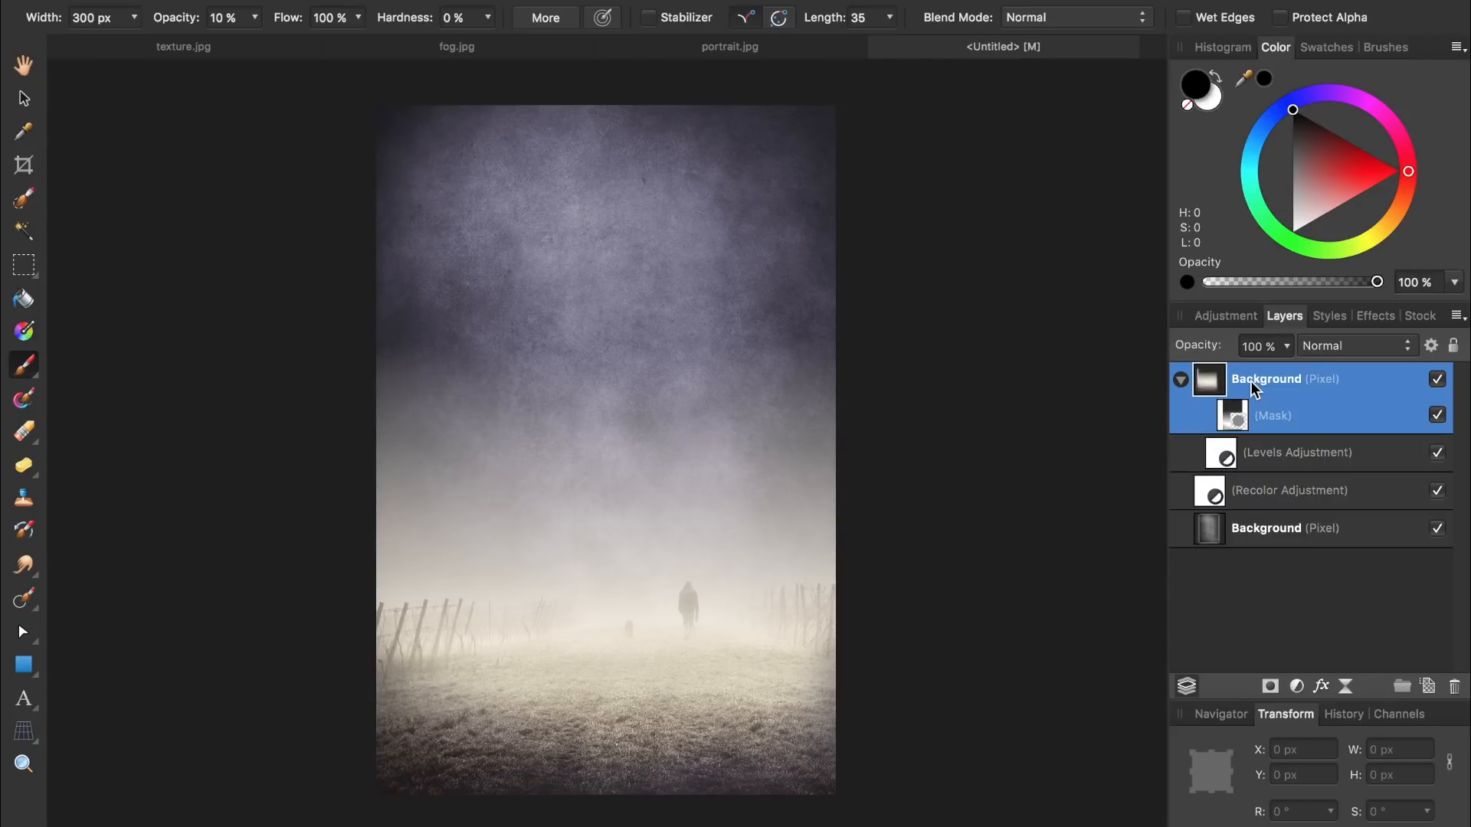
{"action": "left_click", "coordinate": [1323, 347]}
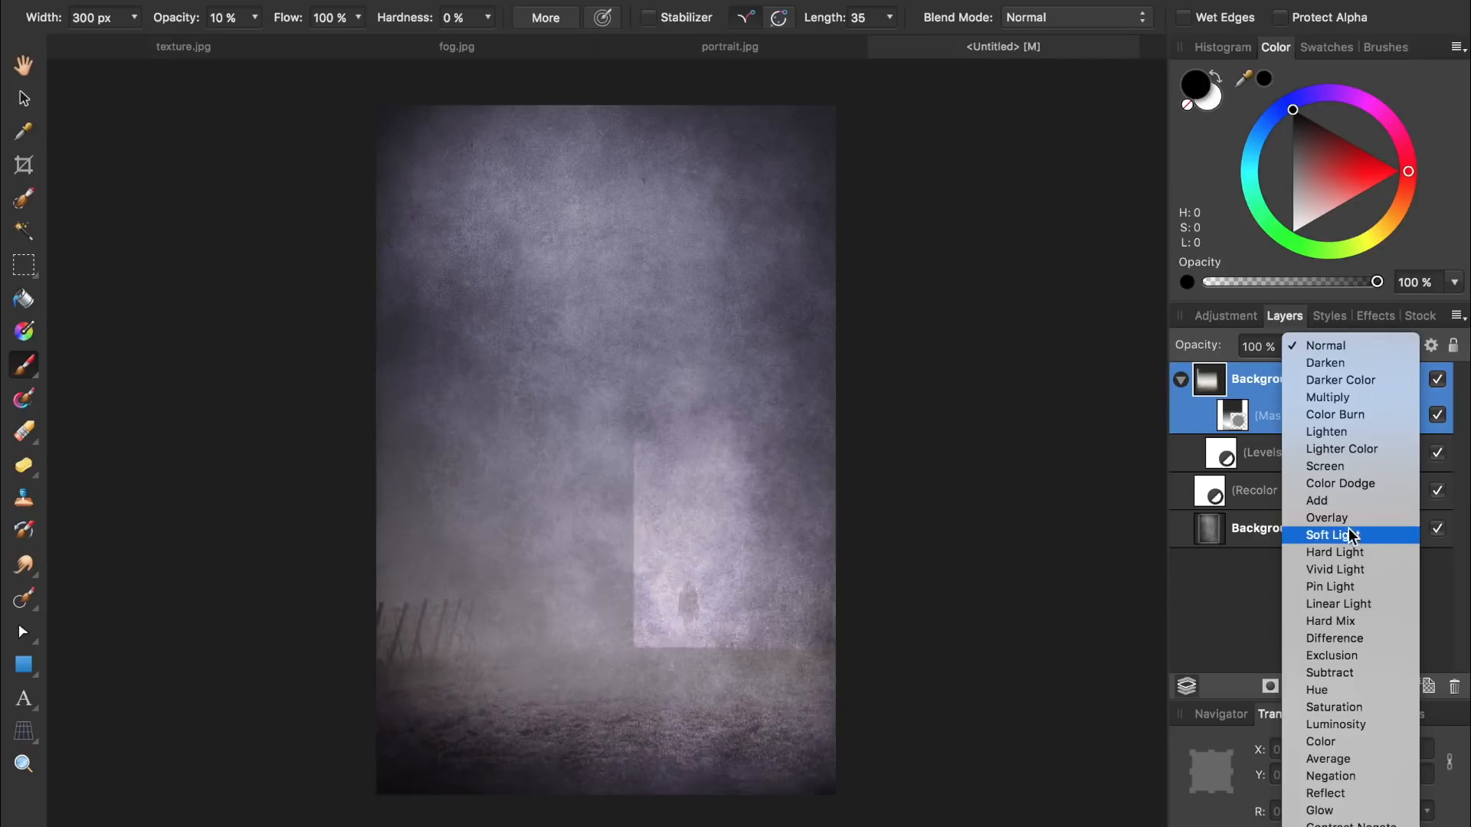
{"action": "left_click", "coordinate": [1349, 552]}
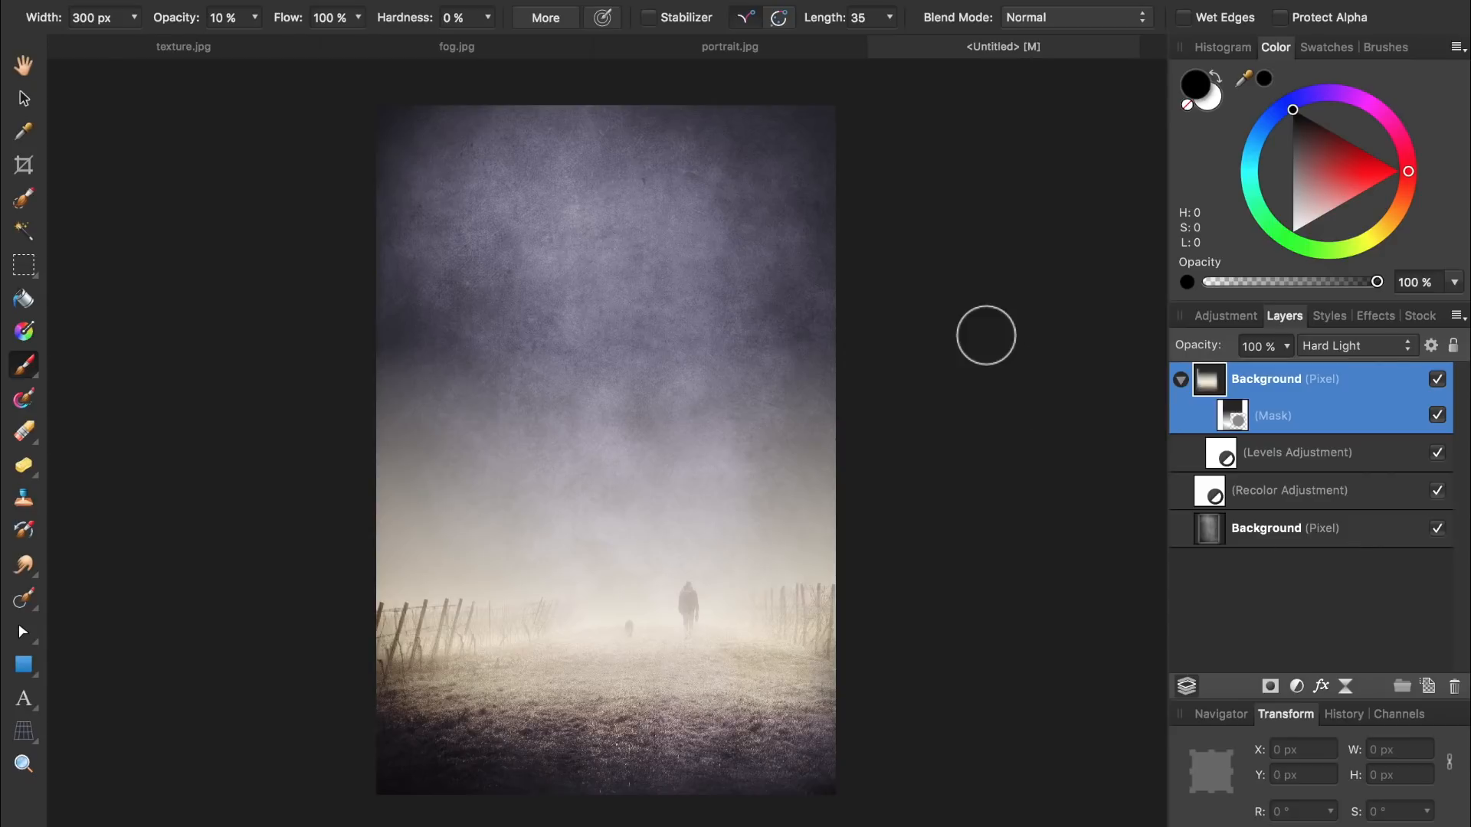
Select the man's head, neck and shirt in portrait.jpg with the 33 px Selection Brush, snapping to edges
{"action": "left_click", "coordinate": [737, 59]}
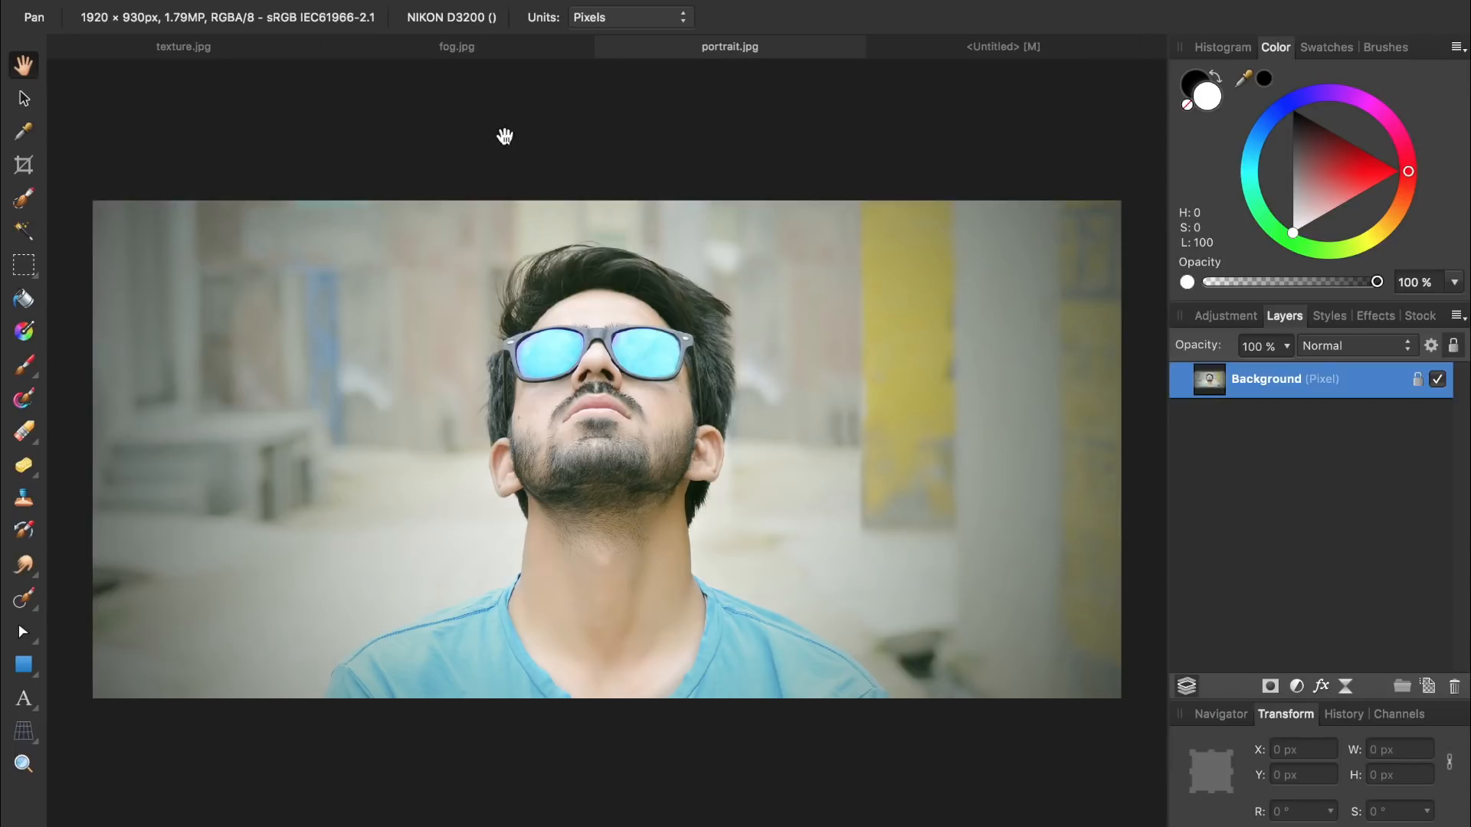
{"action": "left_click", "coordinate": [25, 202]}
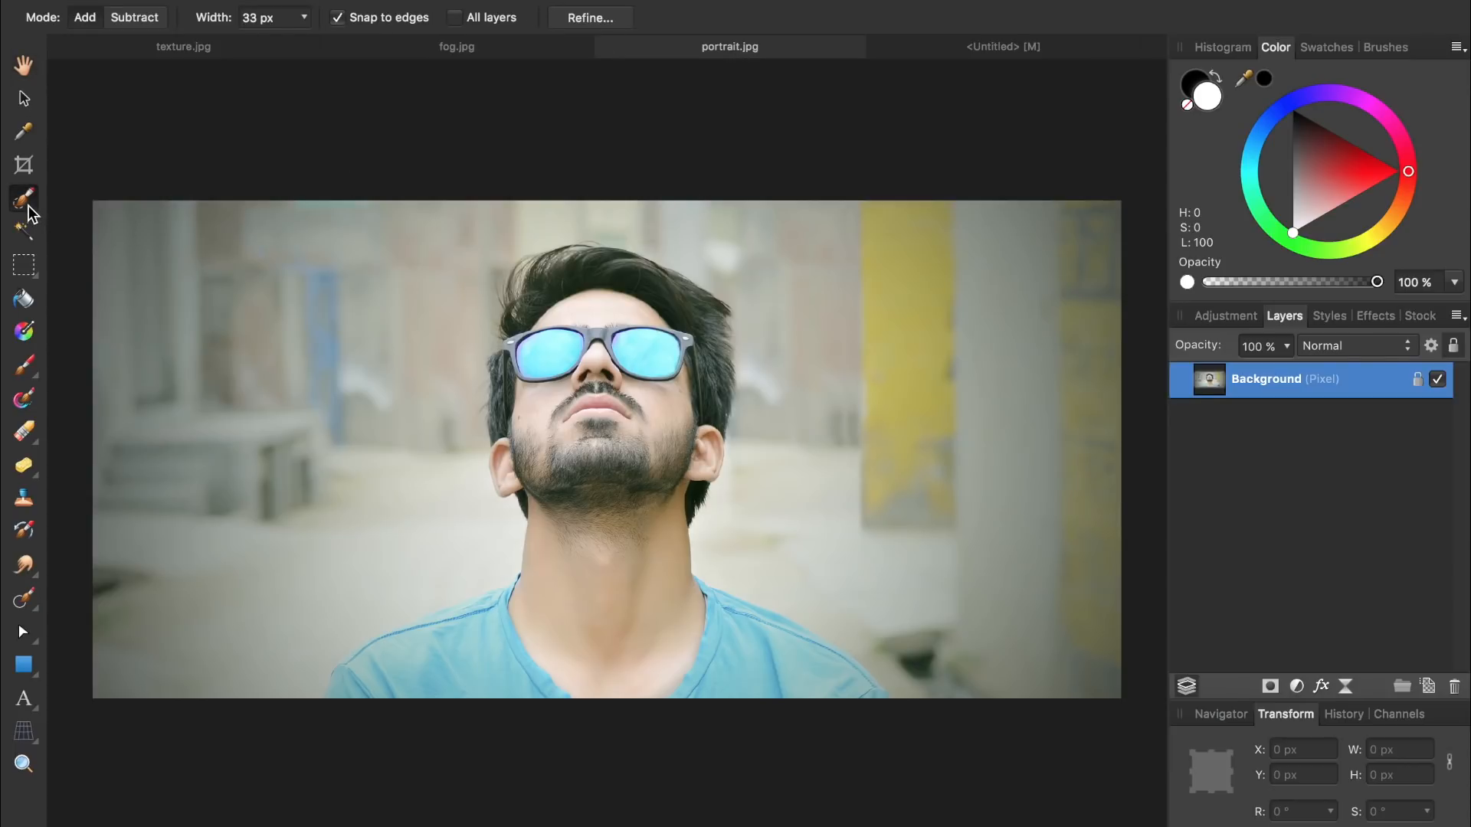
{"action": "mouse_move", "coordinate": [381, 678]}
{"action": "left_mouse_down"}
{"action": "mouse_move", "coordinate": [518, 601]}
{"action": "mouse_move", "coordinate": [552, 429]}
{"action": "mouse_move", "coordinate": [659, 360]}
{"action": "mouse_move", "coordinate": [594, 339]}
{"action": "left_mouse_up"}
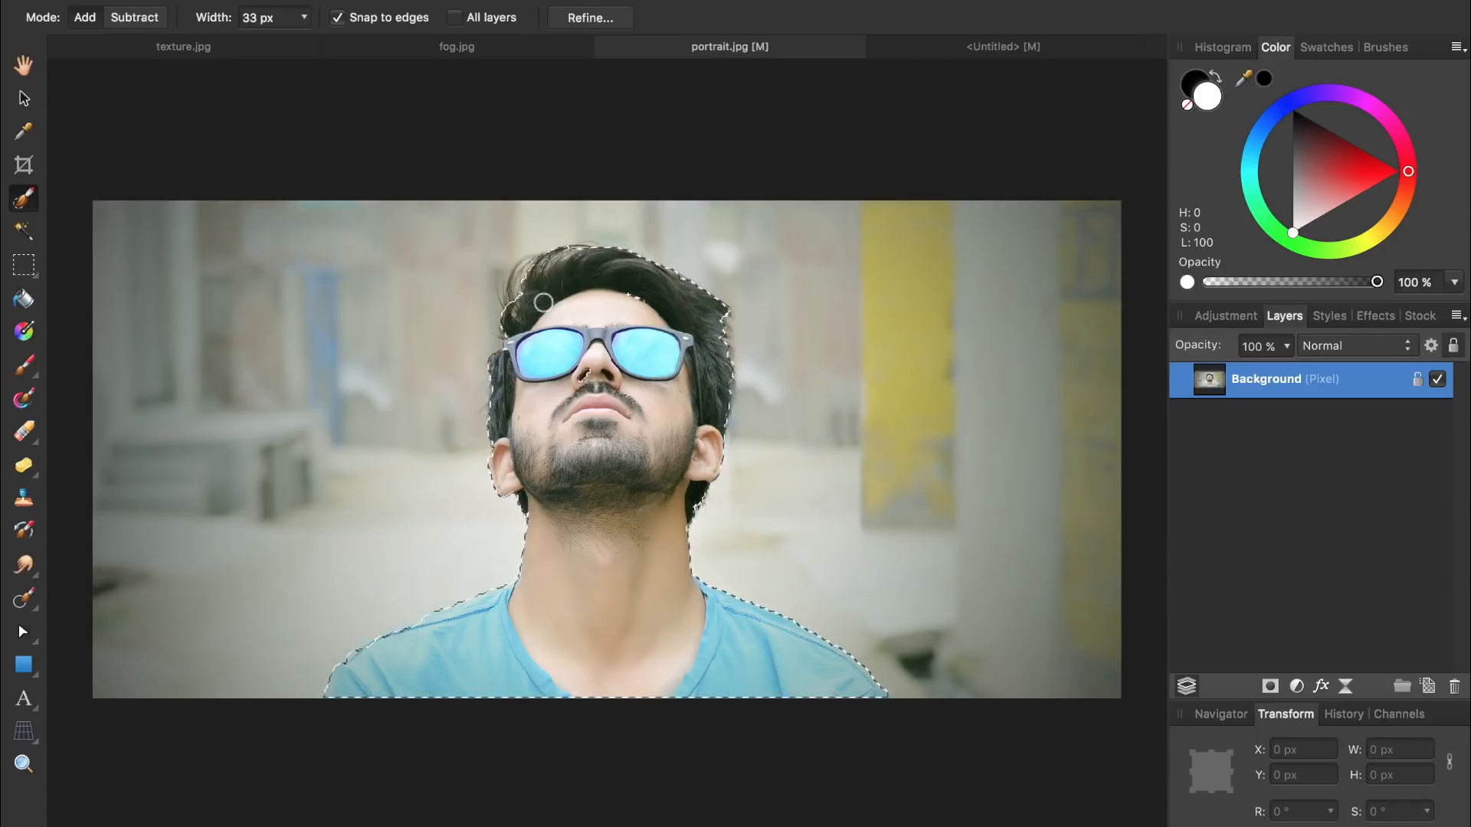
Refine the selection around the man's hair and the sides of his head with a 50 px Matte brush, output as a selection
{"action": "left_click", "coordinate": [579, 18]}
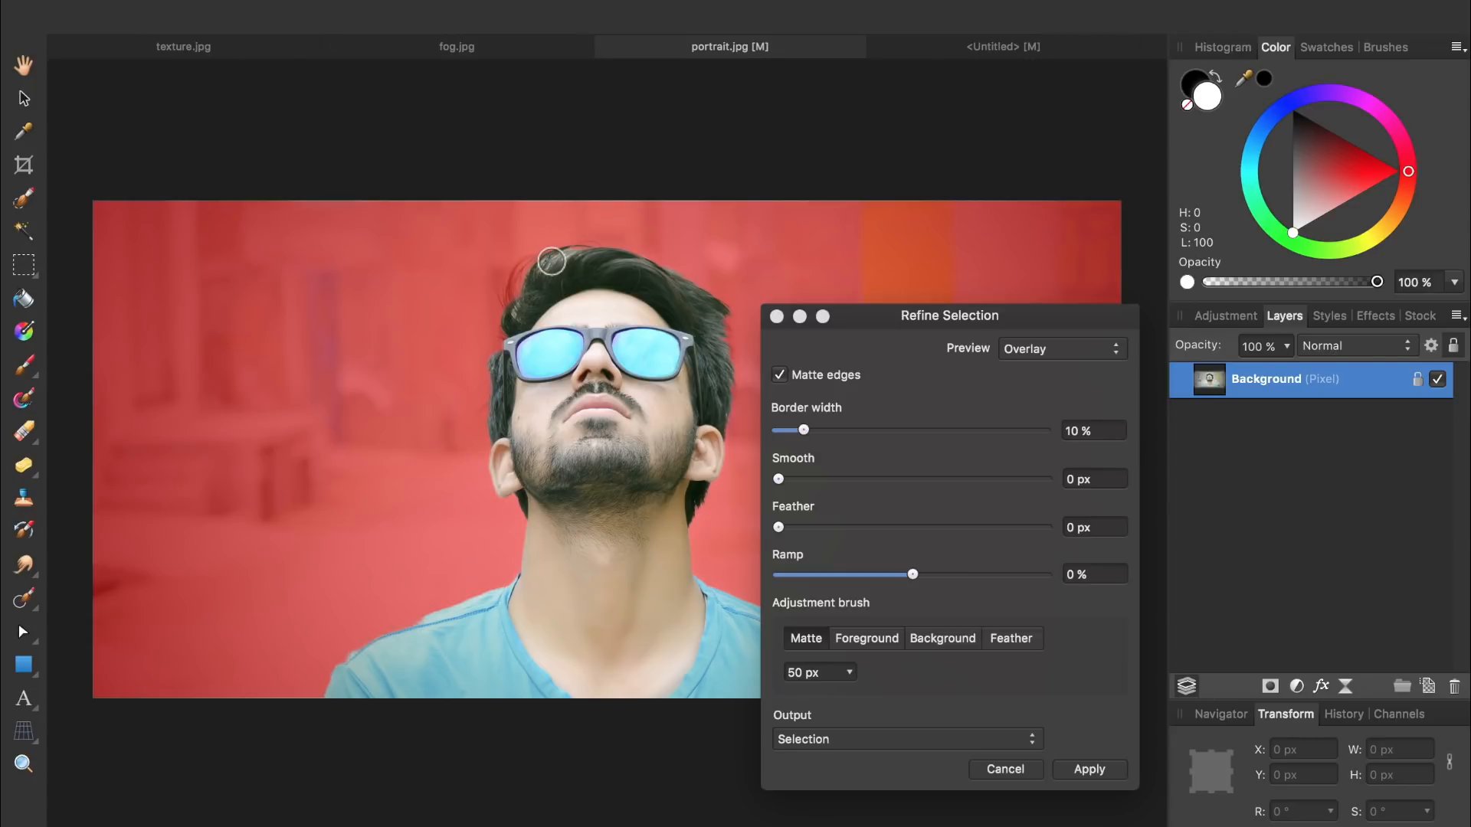
{"action": "mouse_move", "coordinate": [552, 262]}
{"action": "left_mouse_down"}
{"action": "mouse_move", "coordinate": [517, 278]}
{"action": "mouse_move", "coordinate": [585, 242]}
{"action": "mouse_move", "coordinate": [513, 313]}
{"action": "mouse_move", "coordinate": [590, 264]}
{"action": "mouse_move", "coordinate": [656, 260]}
{"action": "mouse_move", "coordinate": [727, 342]}
{"action": "mouse_move", "coordinate": [731, 425]}
{"action": "left_mouse_up"}
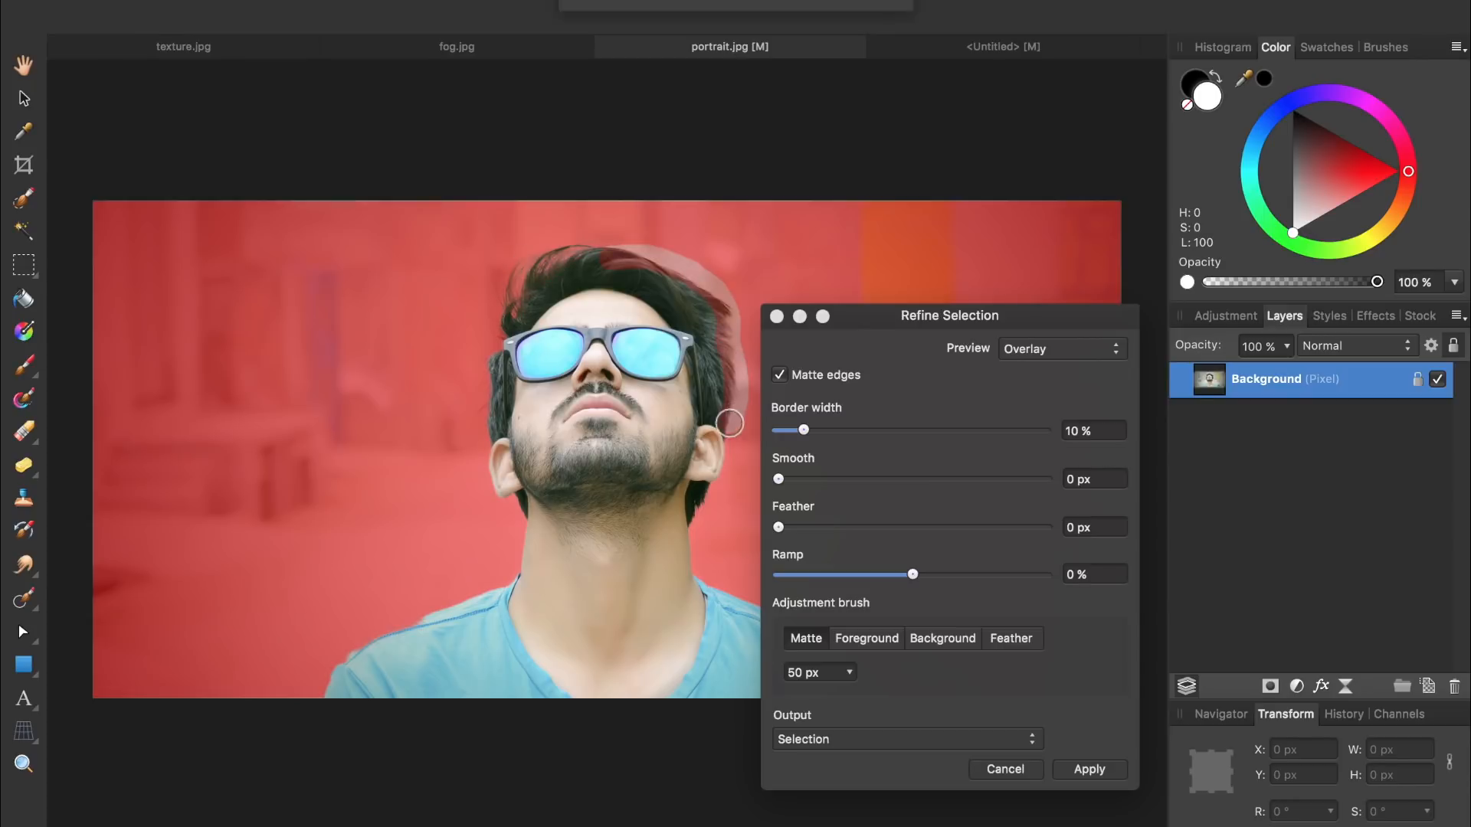
{"action": "left_click_drag", "start_coordinate": [497, 326], "coordinate": [485, 437]}
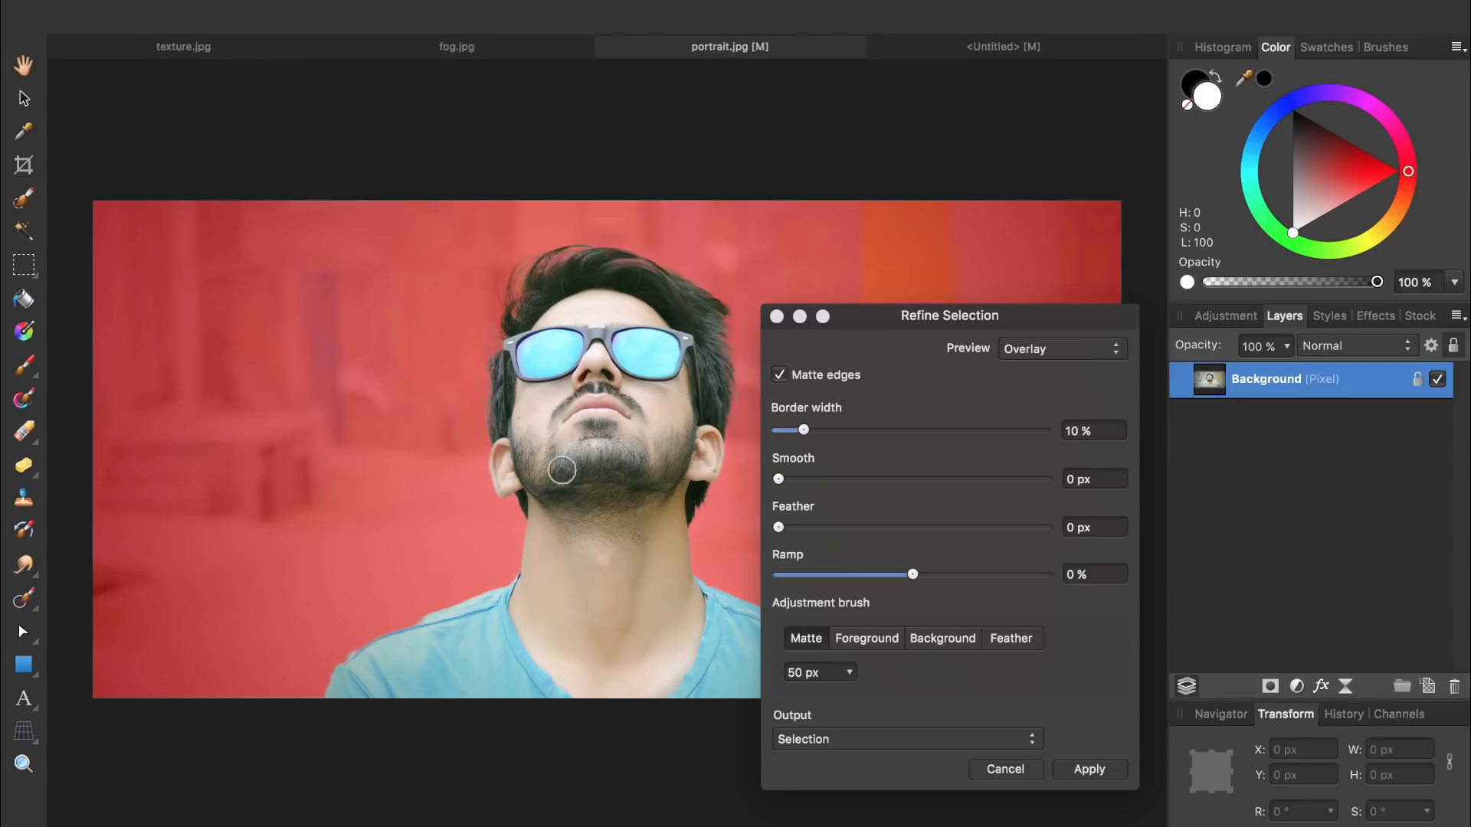
{"action": "left_click", "coordinate": [1094, 771]}
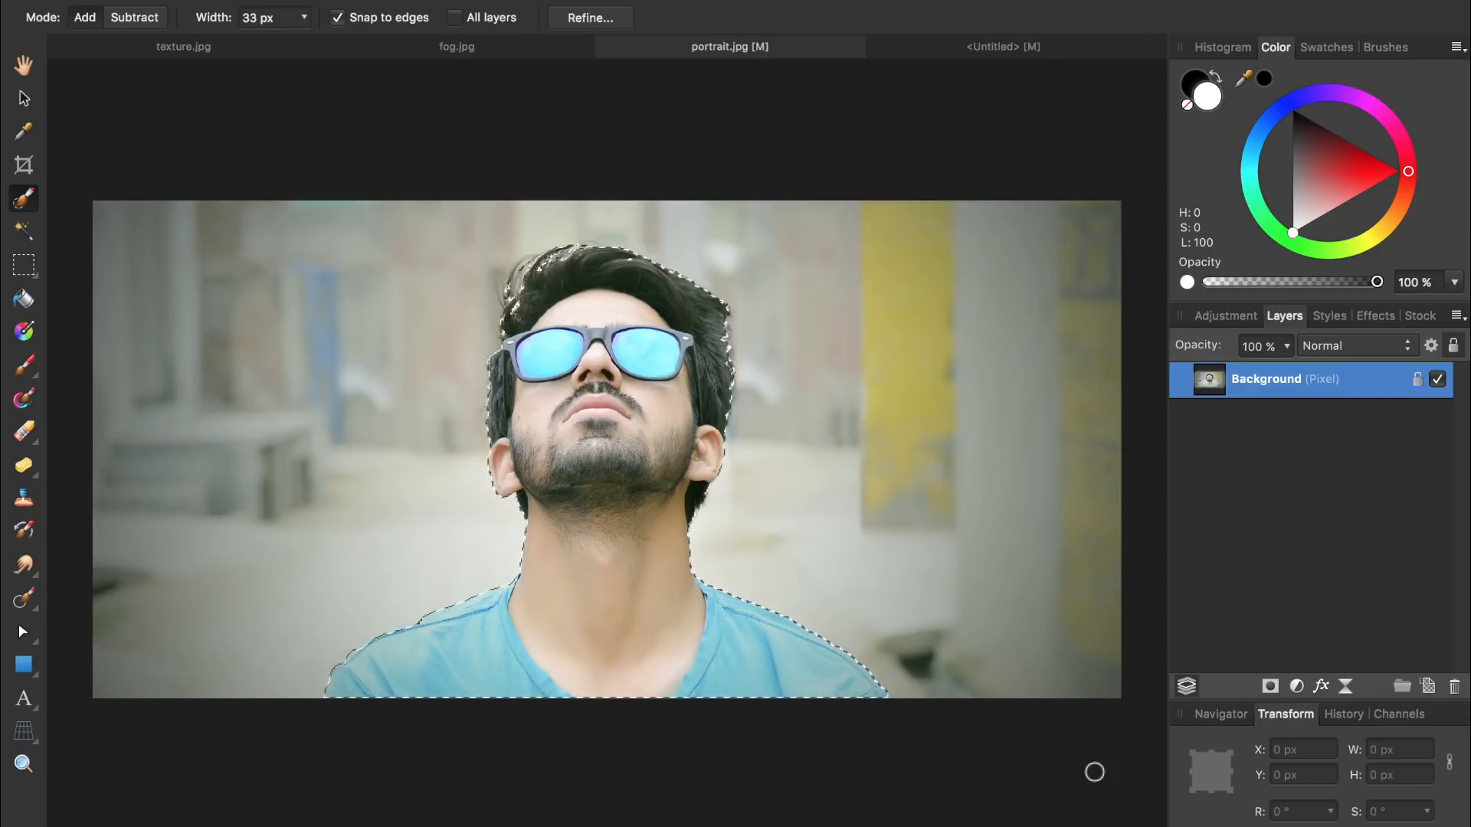
Copy the selected man into the untitled document and place him above the walking figure at about X 110 px, Y 236 px
{"action": "key", "text": "super+c"}
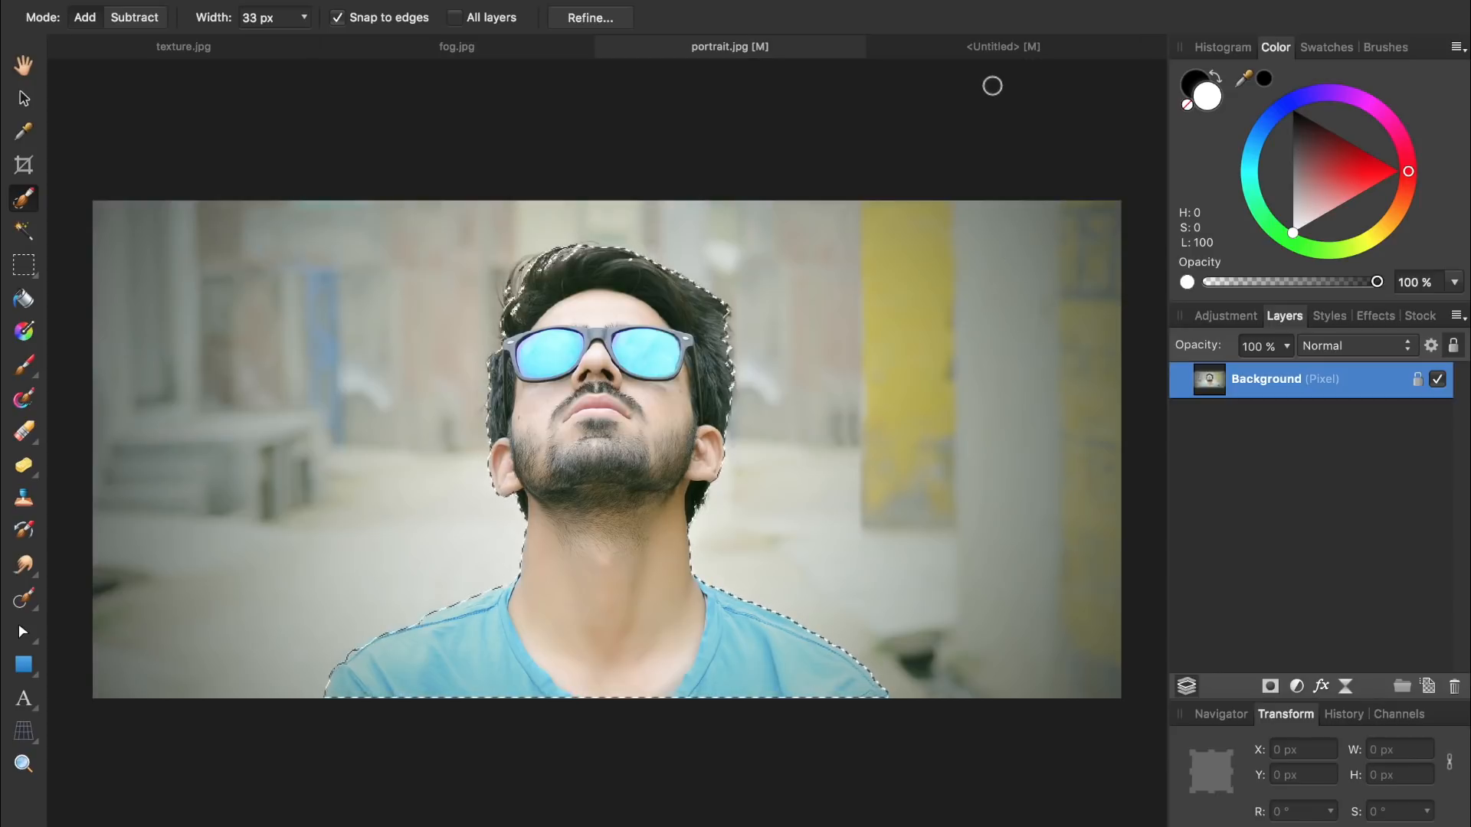
{"action": "left_click", "coordinate": [979, 49]}
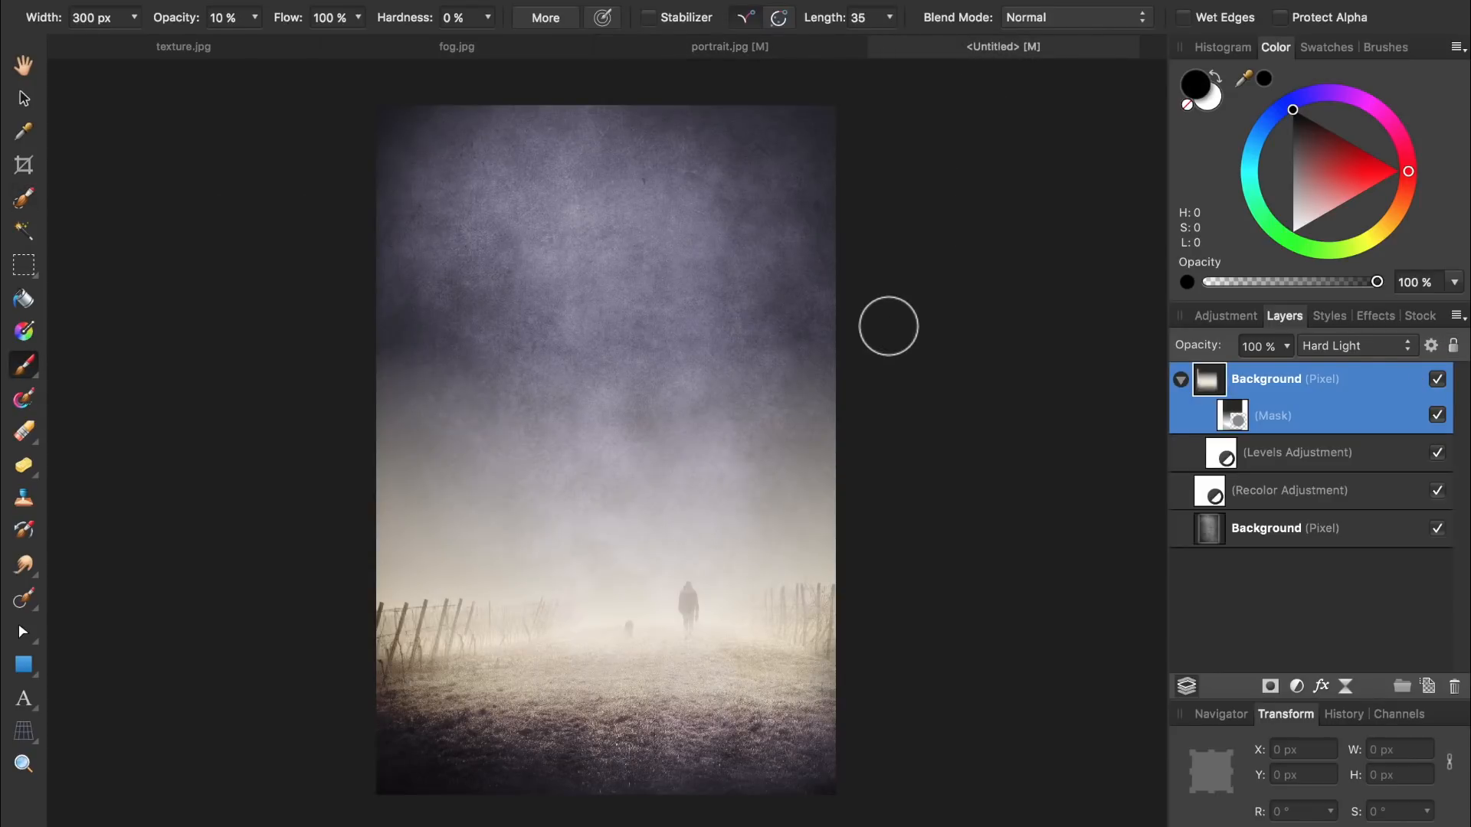
{"action": "key", "text": "super+v"}
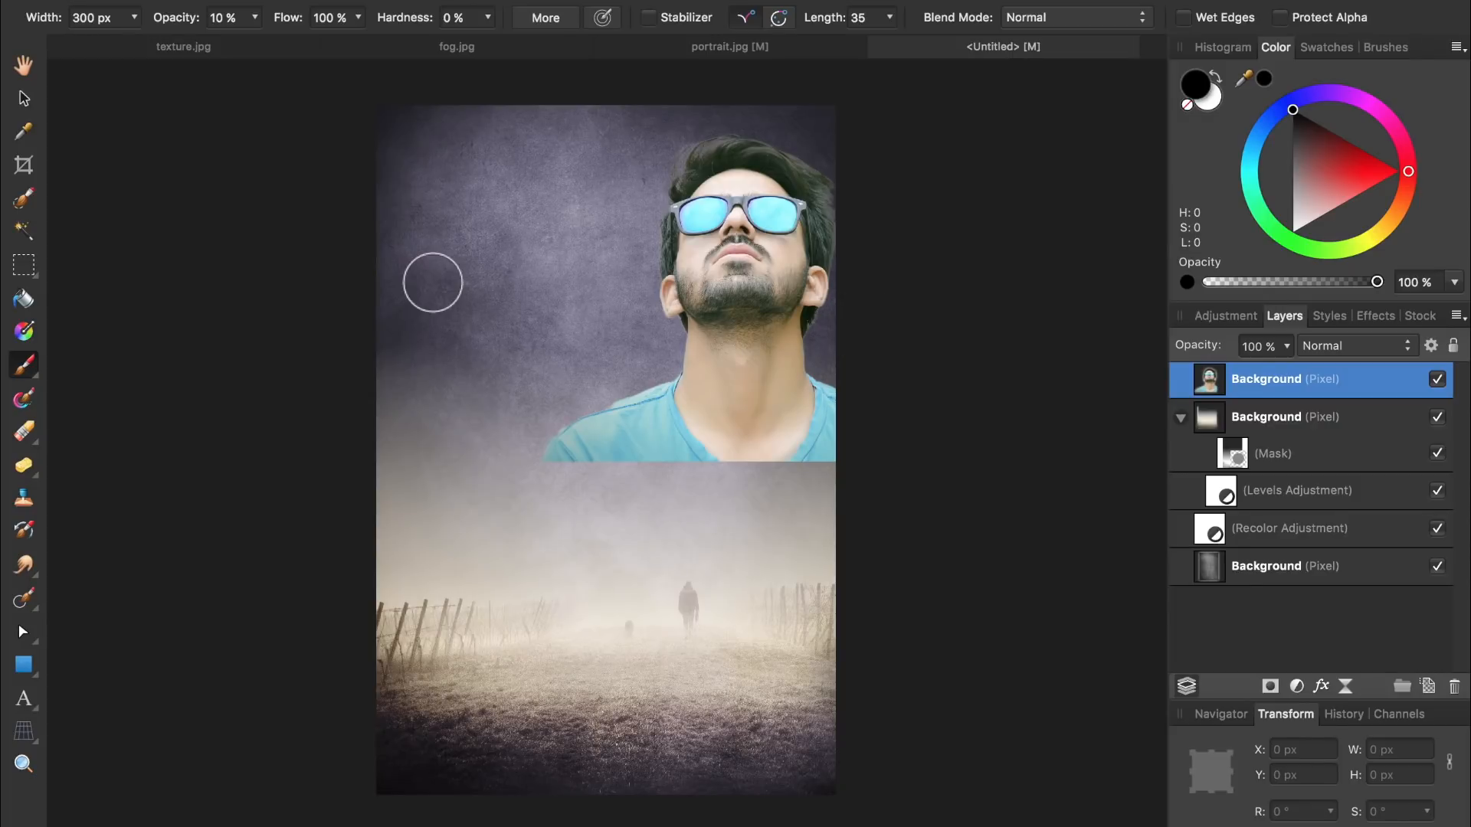
{"action": "left_click", "coordinate": [24, 98]}
{"action": "left_click_drag", "start_coordinate": [602, 331], "coordinate": [584, 426]}
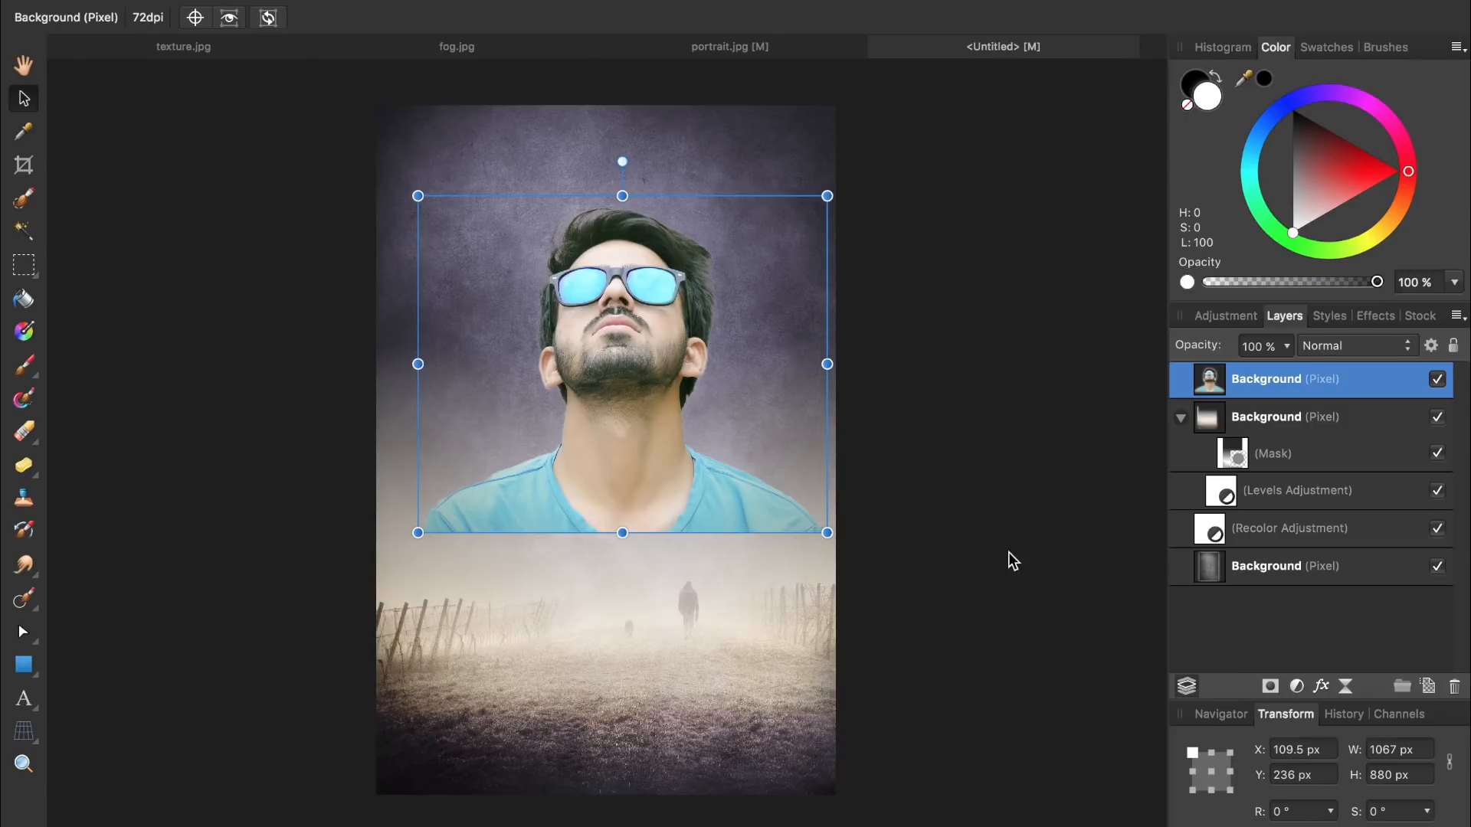
Mask the portrait layer with a linear white-to-black gradient running from the nose down to the shirt's lower edge
{"action": "left_click", "coordinate": [1270, 687]}
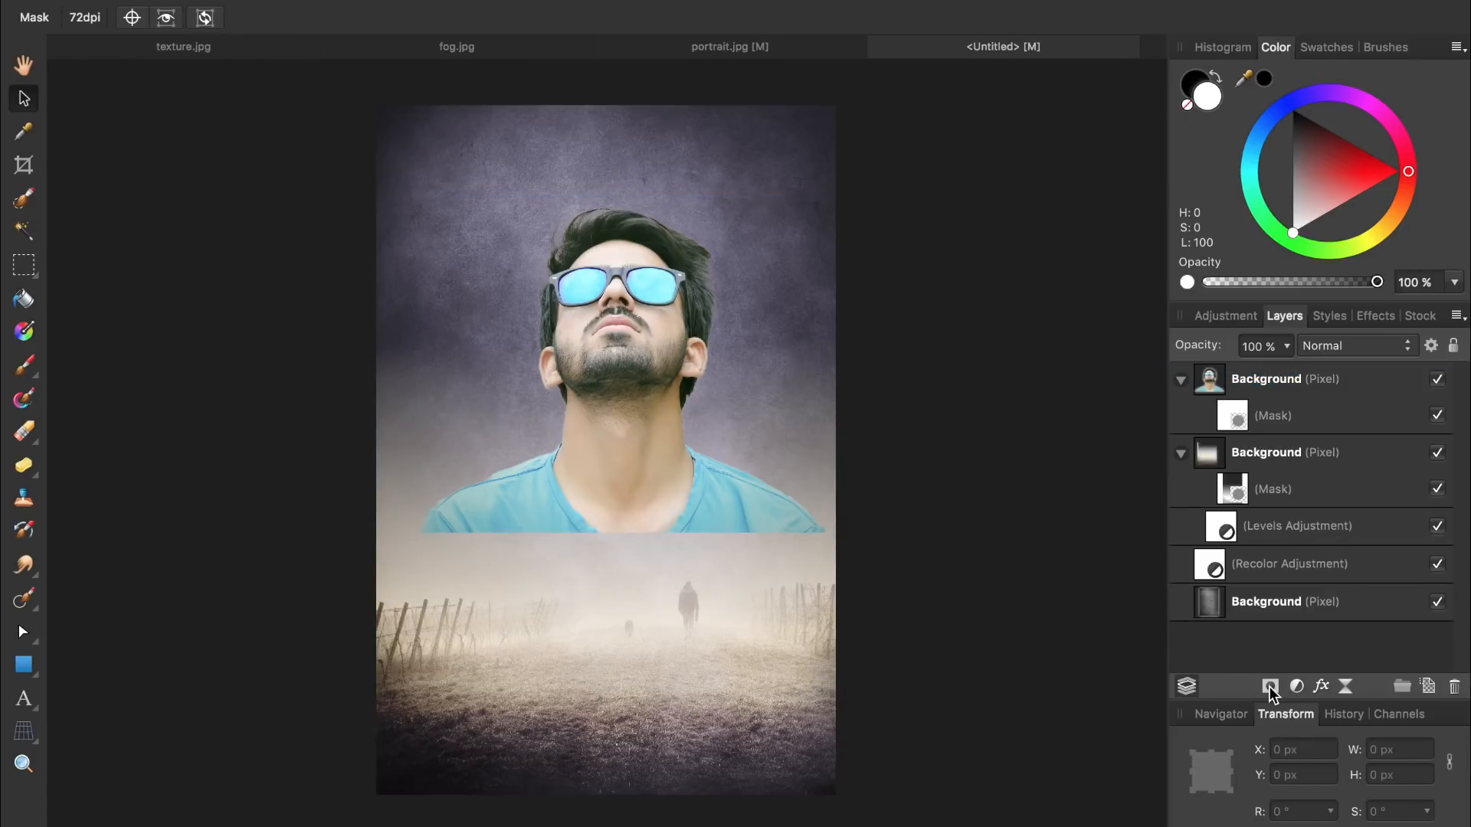
{"action": "left_click", "coordinate": [29, 334]}
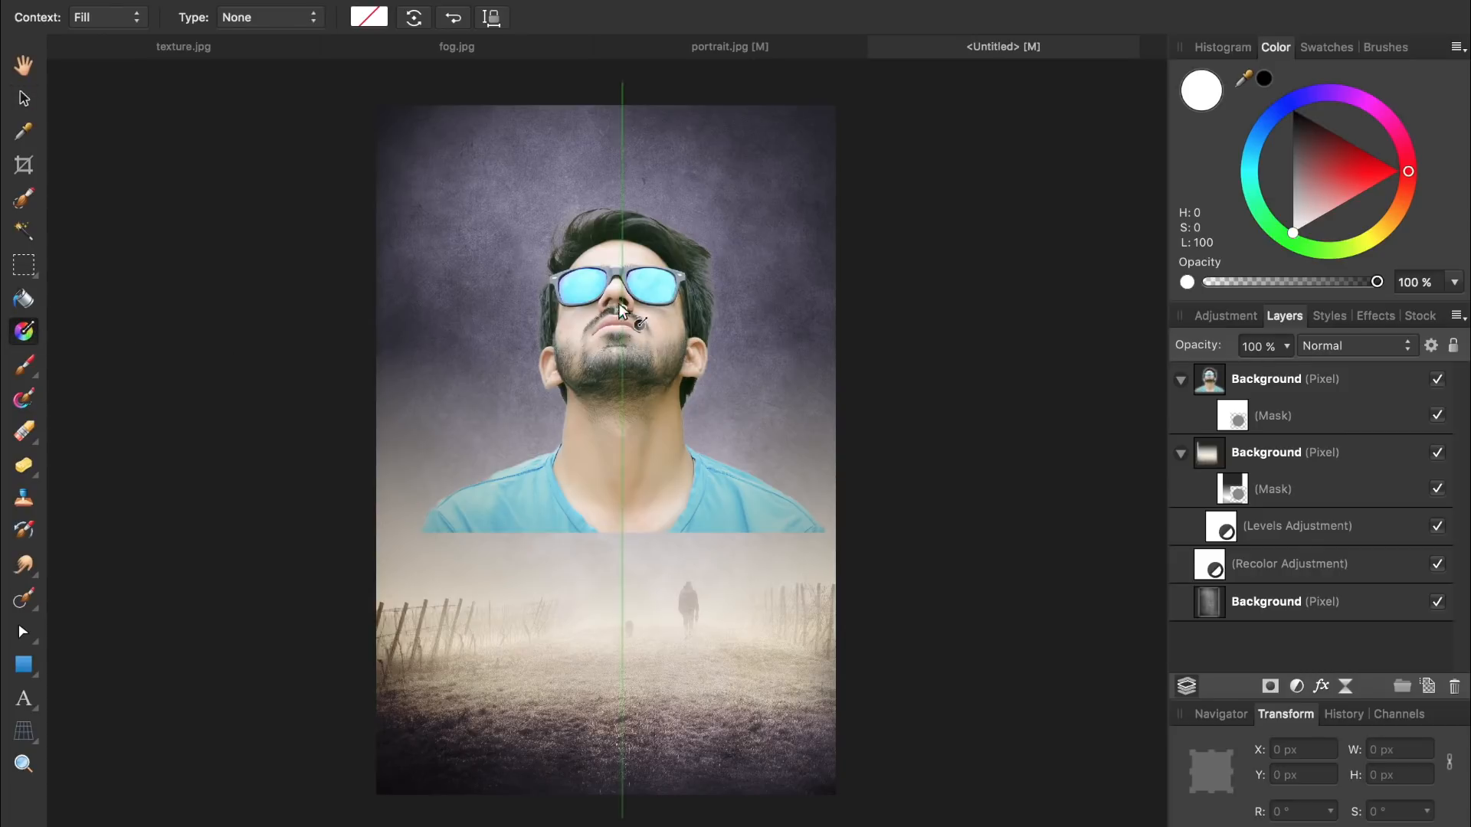
{"action": "left_click_drag", "start_coordinate": [614, 302], "coordinate": [603, 532]}
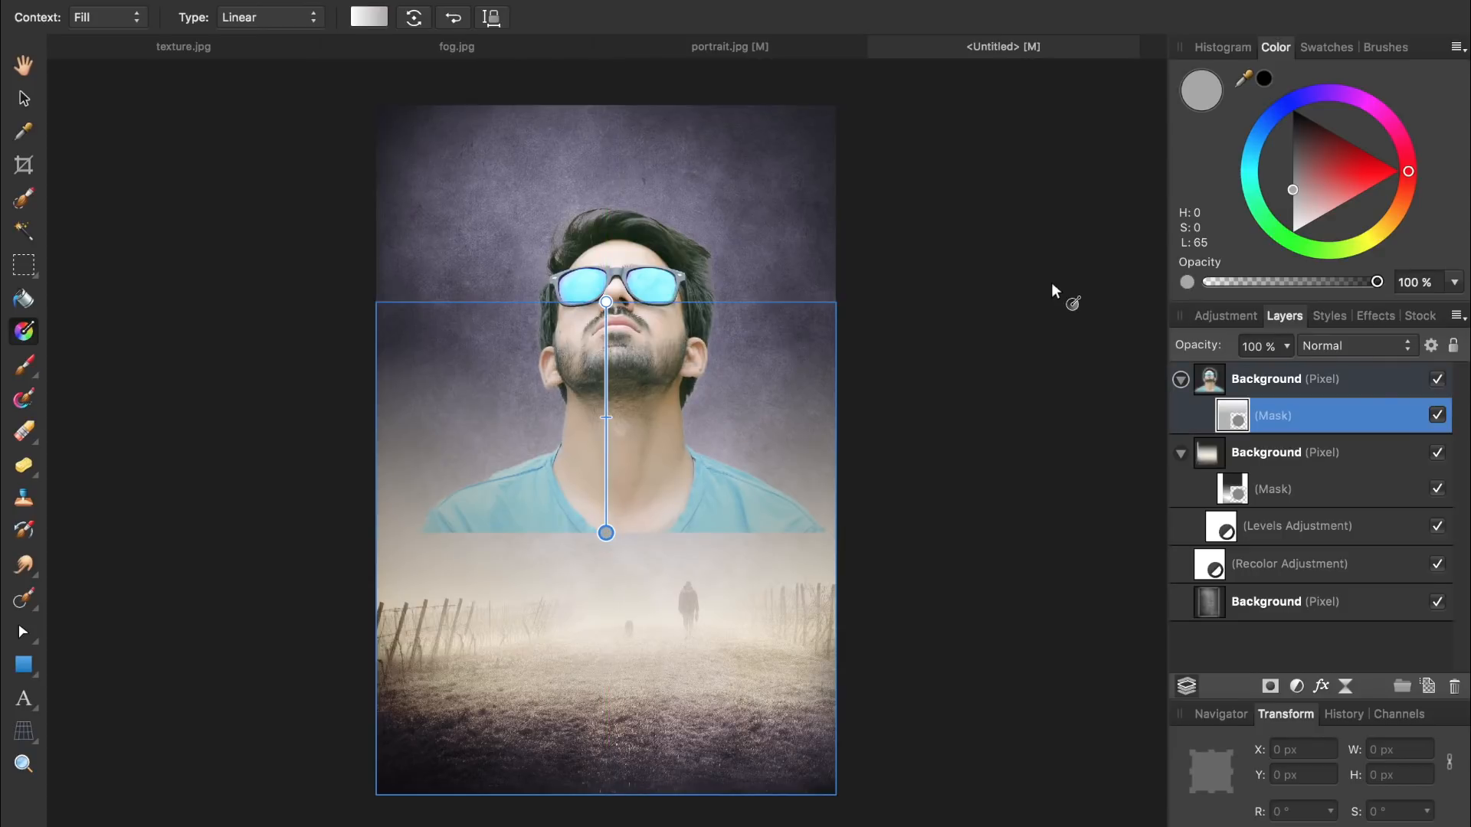
{"action": "left_click", "coordinate": [1292, 192]}
{"action": "left_click", "coordinate": [1264, 78]}
{"action": "left_click_drag", "start_coordinate": [606, 532], "coordinate": [609, 527]}
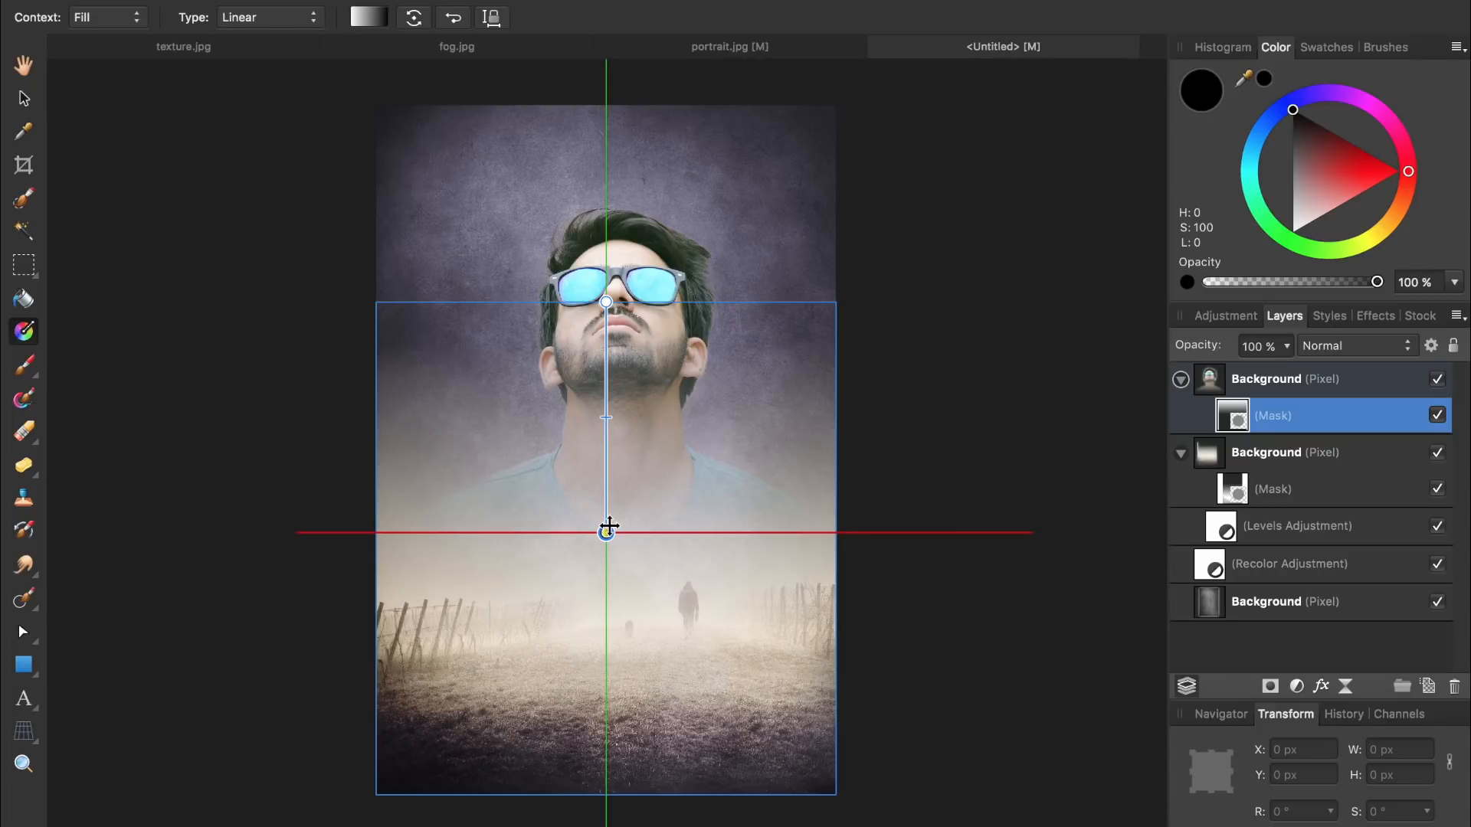
Add a Curves adjustment that pulls the midtones down to darken, and nest it inside the portrait layer
{"action": "key", "text": "super+m"}
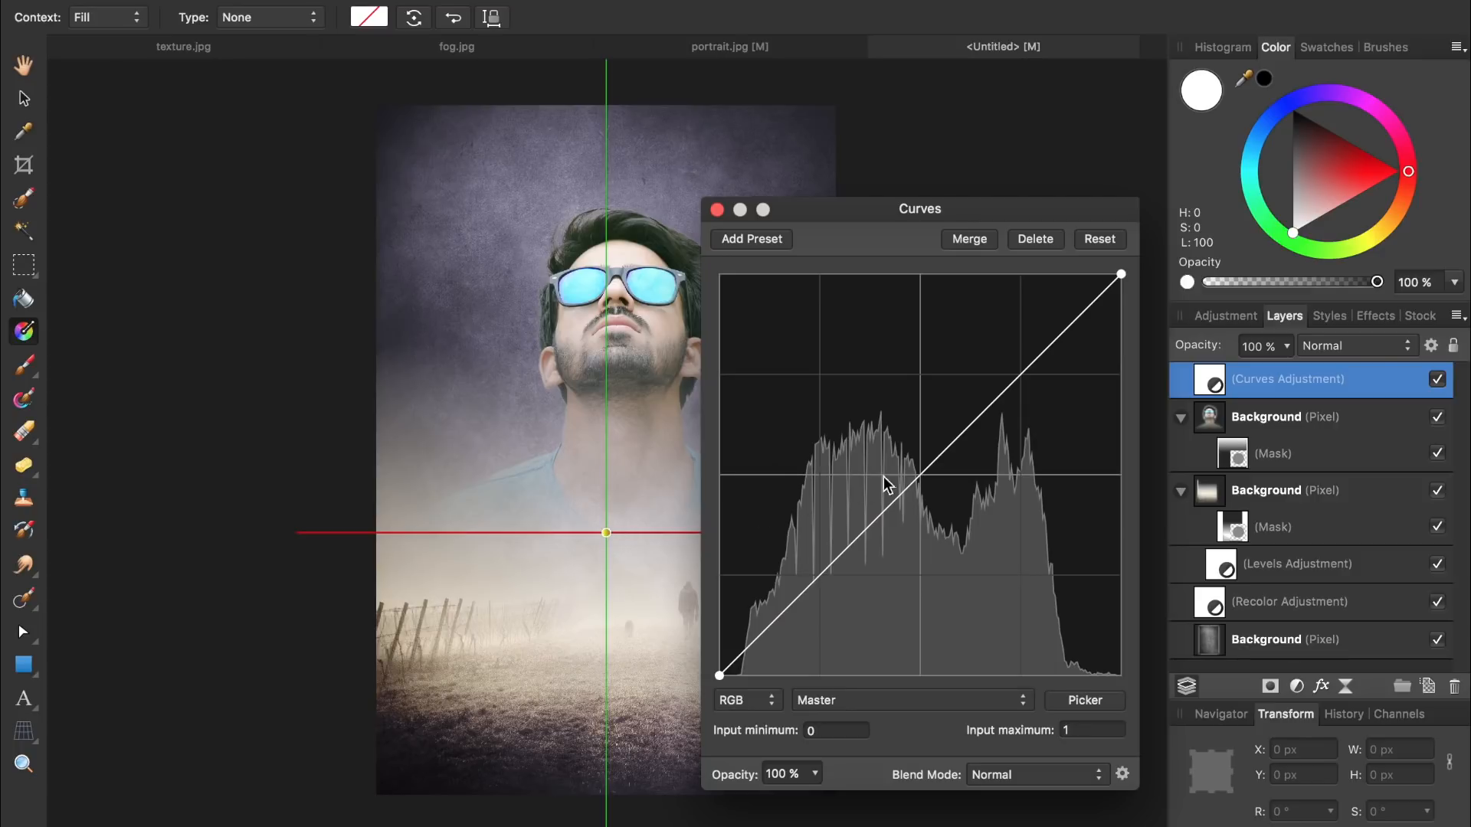
{"action": "left_click", "coordinate": [920, 469]}
{"action": "left_click_drag", "start_coordinate": [921, 469], "coordinate": [950, 505]}
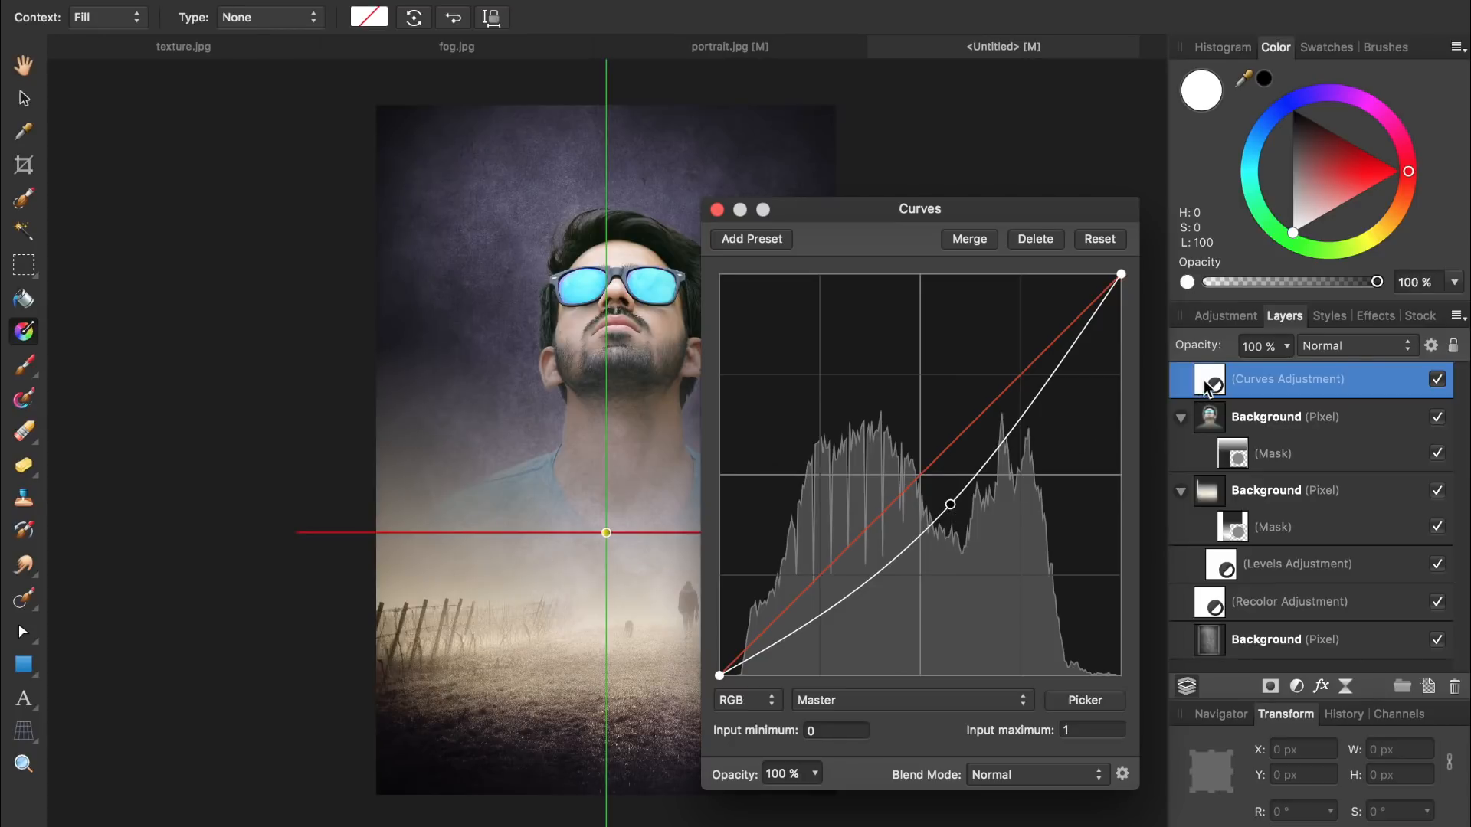
{"action": "left_click_drag", "start_coordinate": [1209, 383], "coordinate": [1235, 466]}
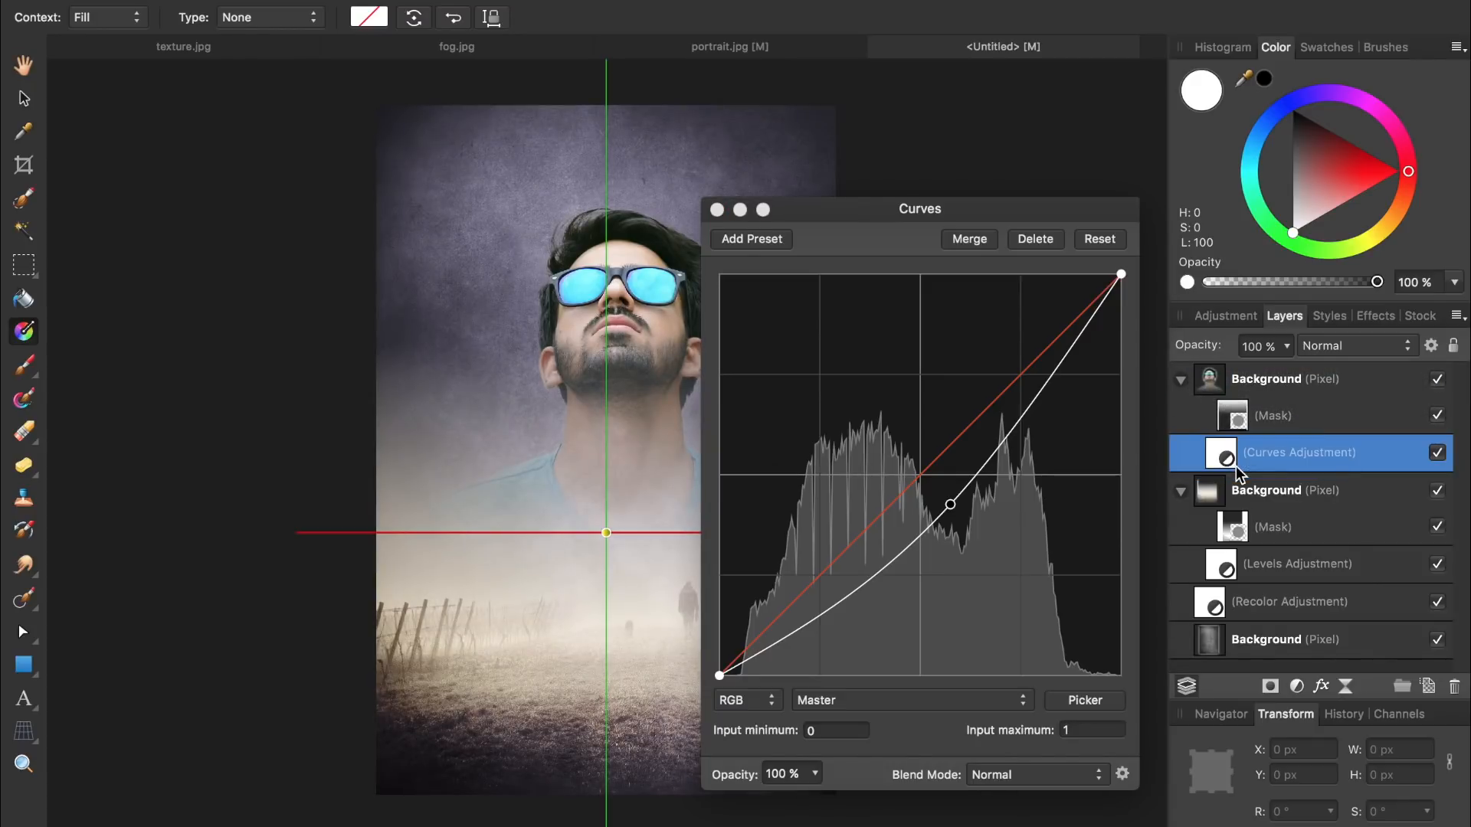
{"action": "left_click", "coordinate": [717, 210]}
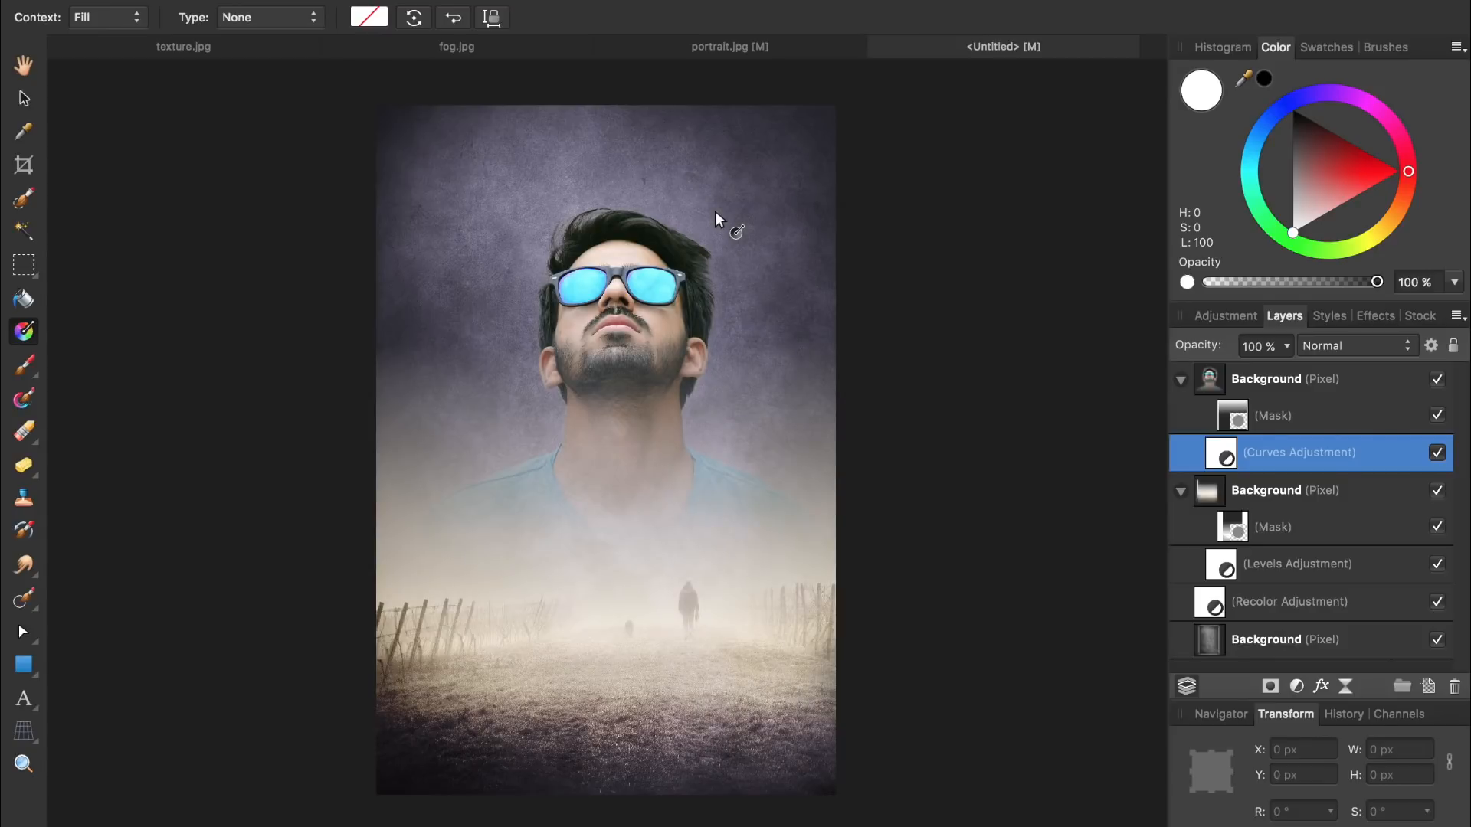
Add an HSL adjustment to the portrait layer with the Cyans at 47% saturation and -21% luminosity
{"action": "key", "text": "super+u"}
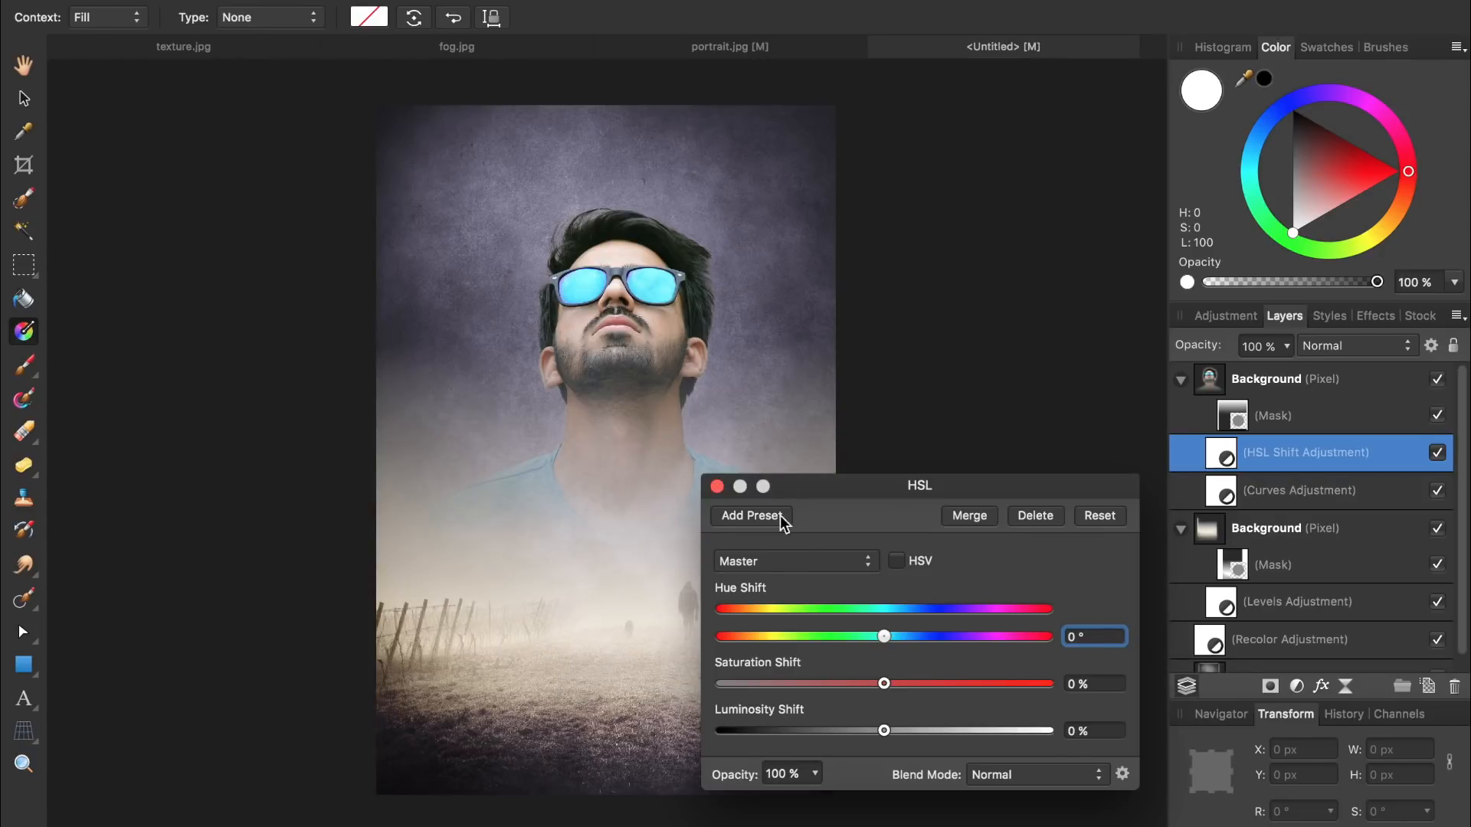
{"action": "left_click", "coordinate": [779, 562]}
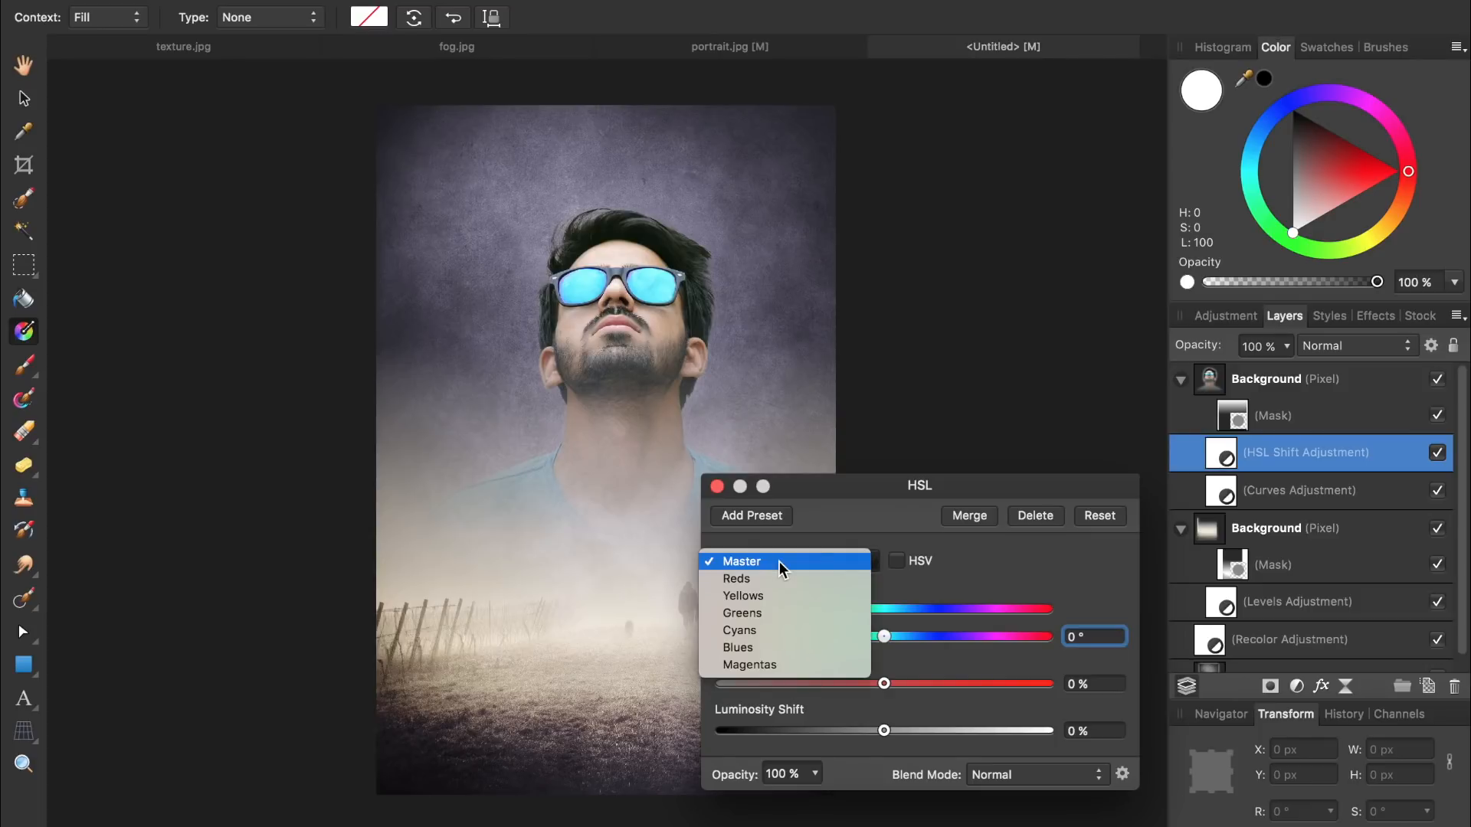
{"action": "left_click", "coordinate": [779, 629]}
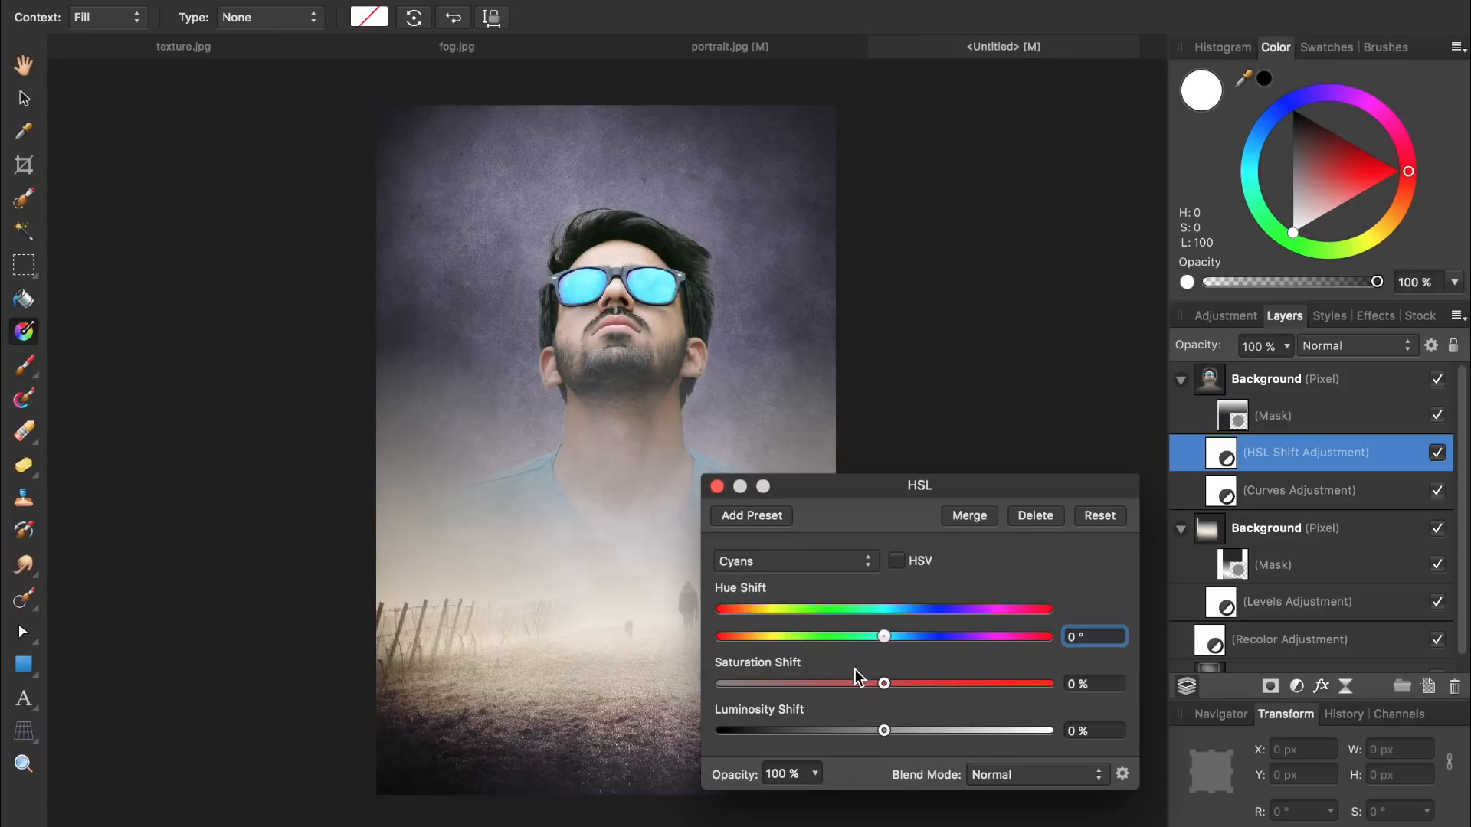
{"action": "left_click_drag", "start_coordinate": [886, 685], "coordinate": [963, 687]}
{"action": "left_click_drag", "start_coordinate": [884, 731], "coordinate": [851, 732]}
Set the HSL adjustment's Blues to 40% saturation and -31% luminosity
{"action": "left_click", "coordinate": [843, 557]}
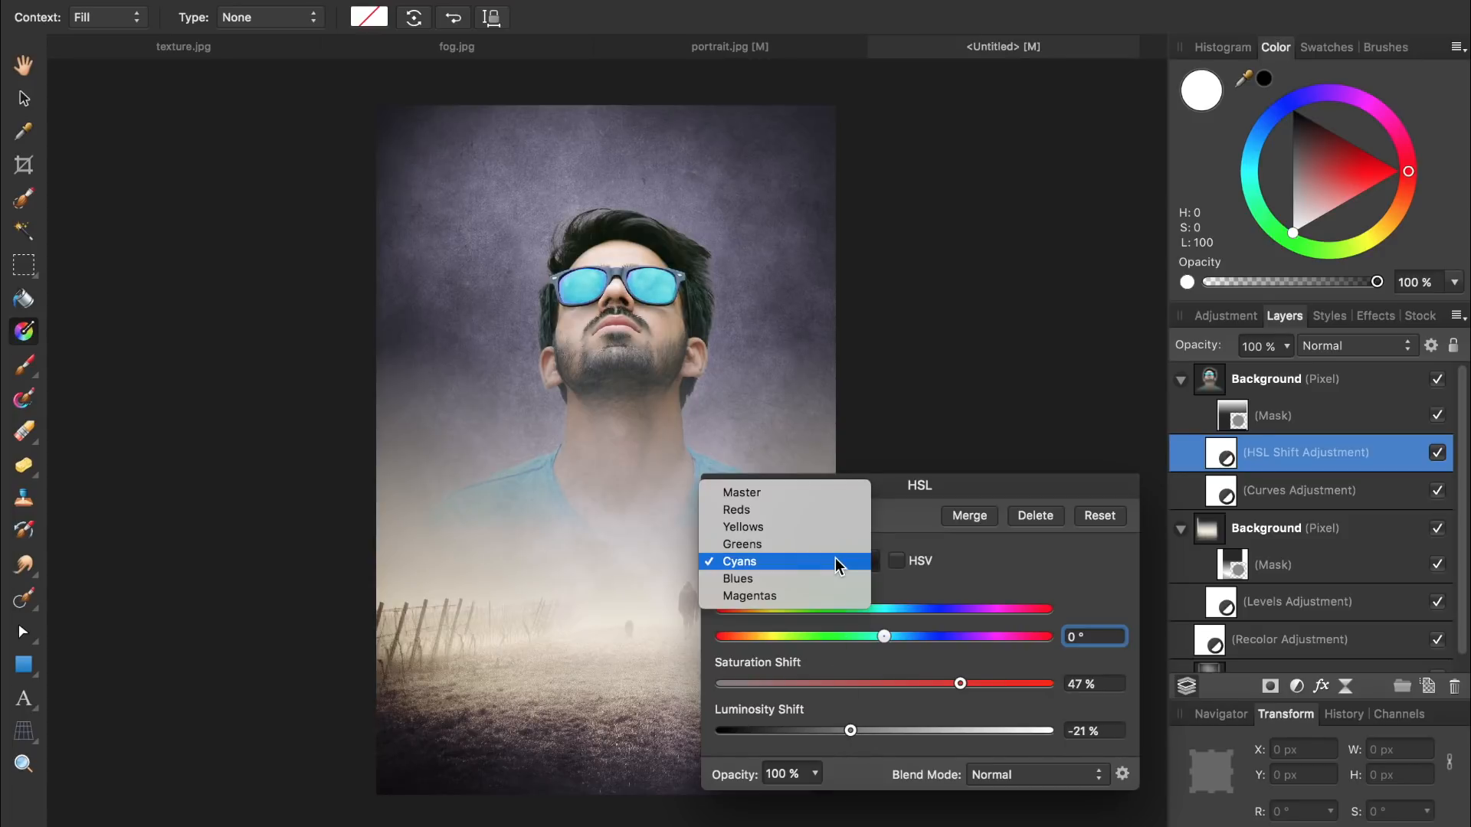
{"action": "left_click", "coordinate": [840, 579]}
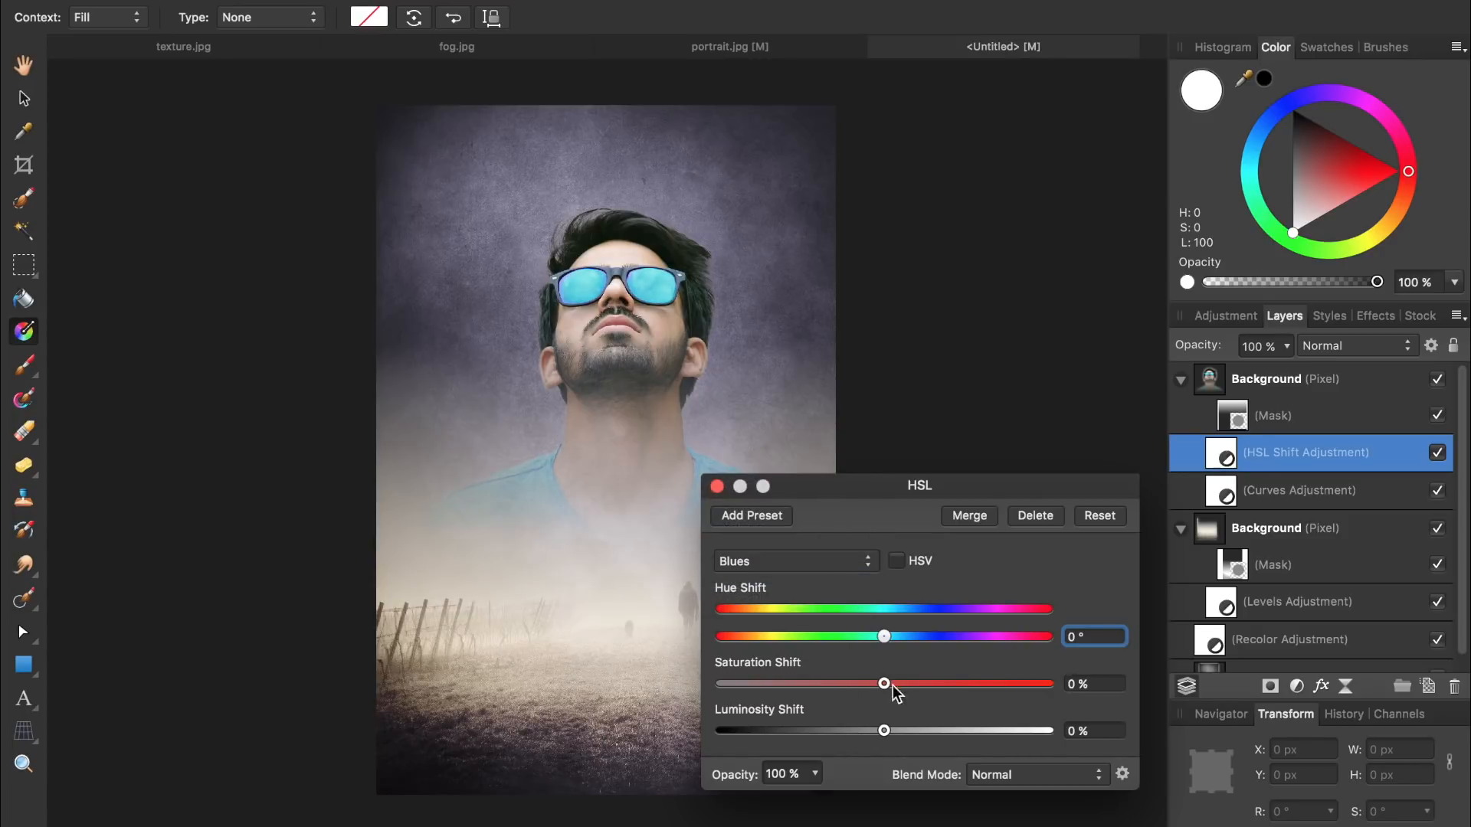
{"action": "left_click_drag", "start_coordinate": [884, 684], "coordinate": [954, 688]}
{"action": "left_click_drag", "start_coordinate": [885, 732], "coordinate": [840, 737]}
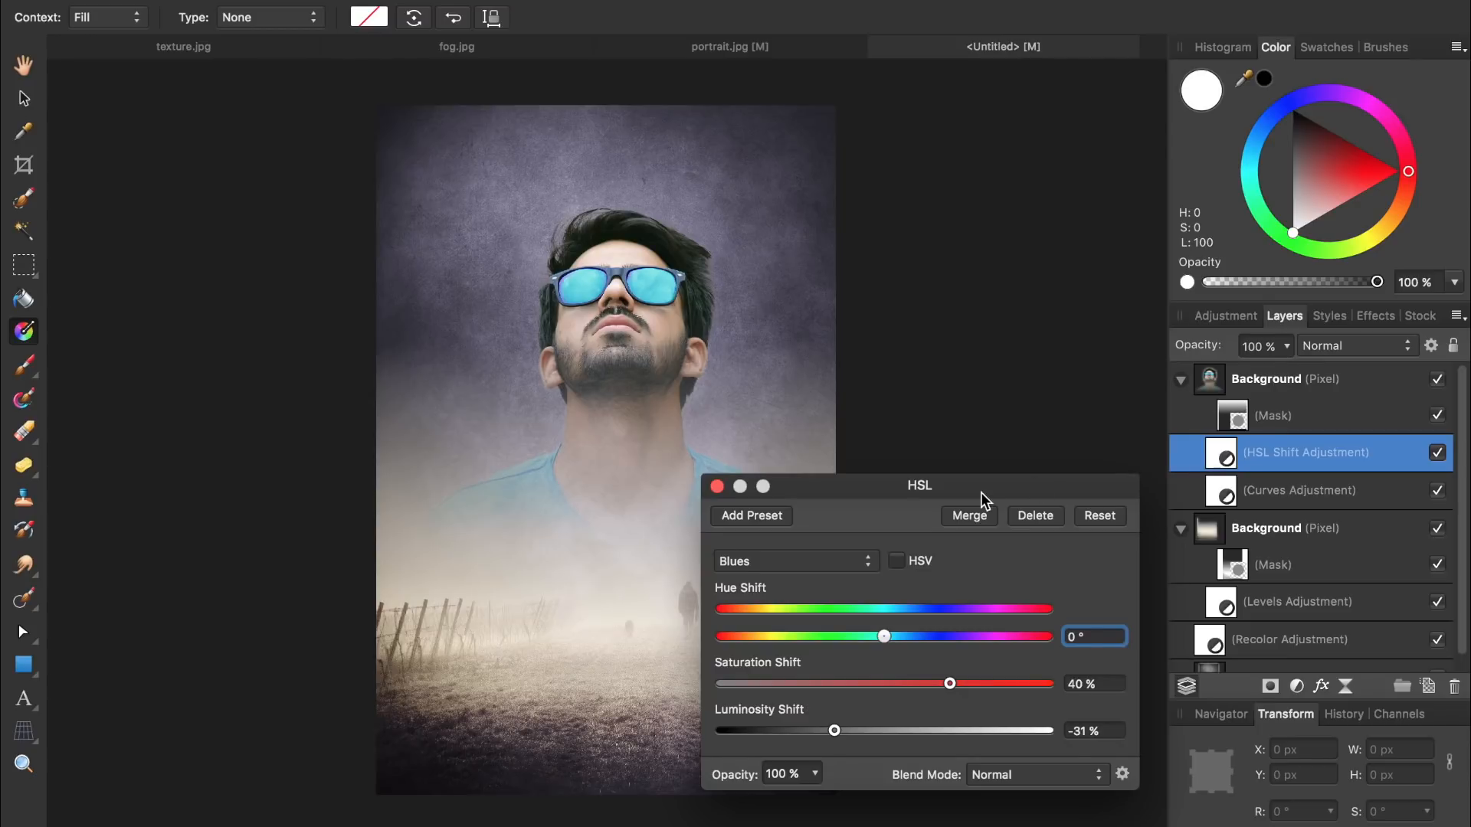
{"action": "left_click", "coordinate": [717, 487]}
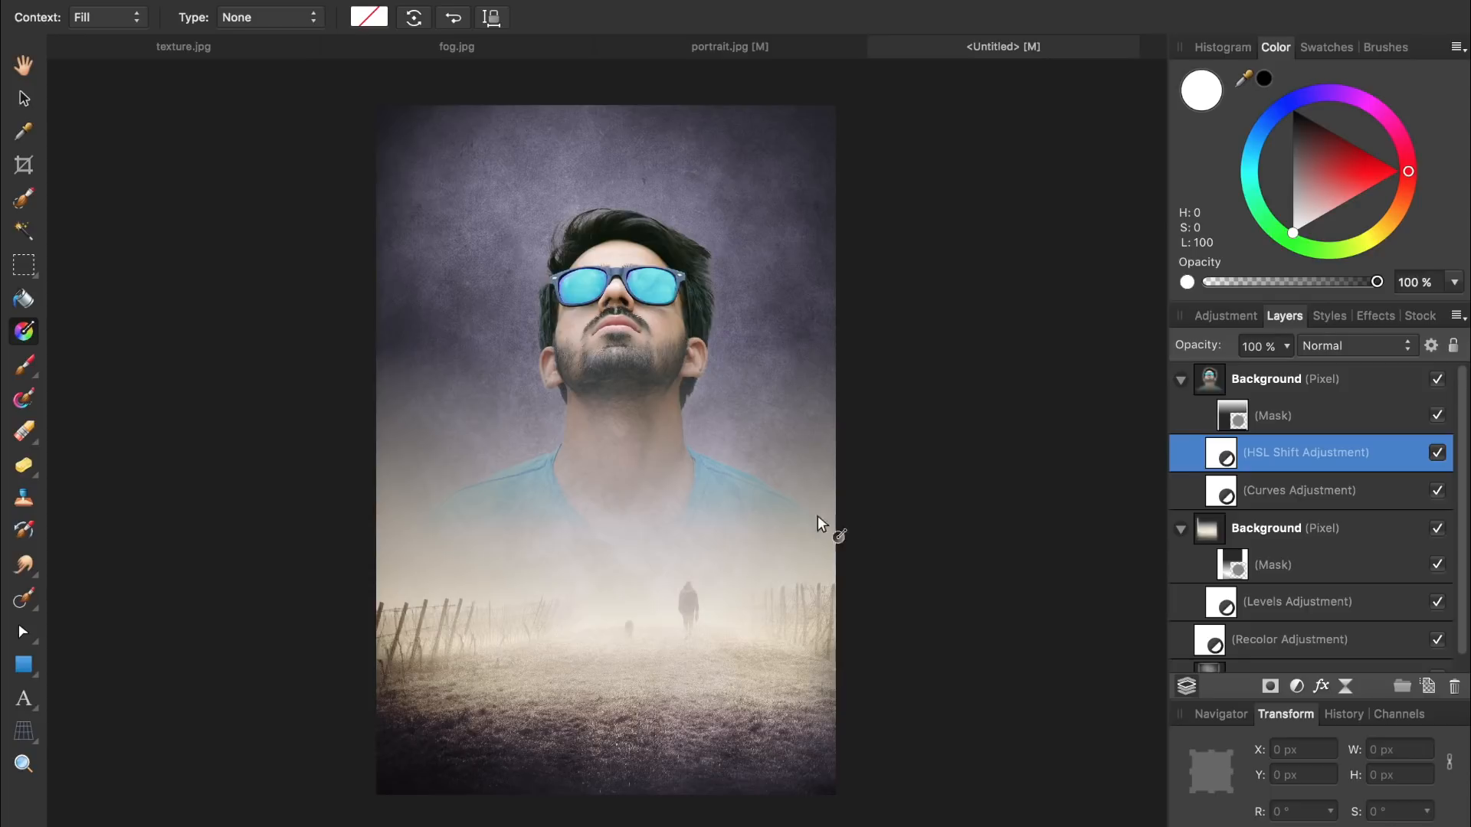
Add a Black & White adjustment to the portrait layer with Hard Light blend mode and 60% opacity
{"action": "left_click", "coordinate": [1298, 686]}
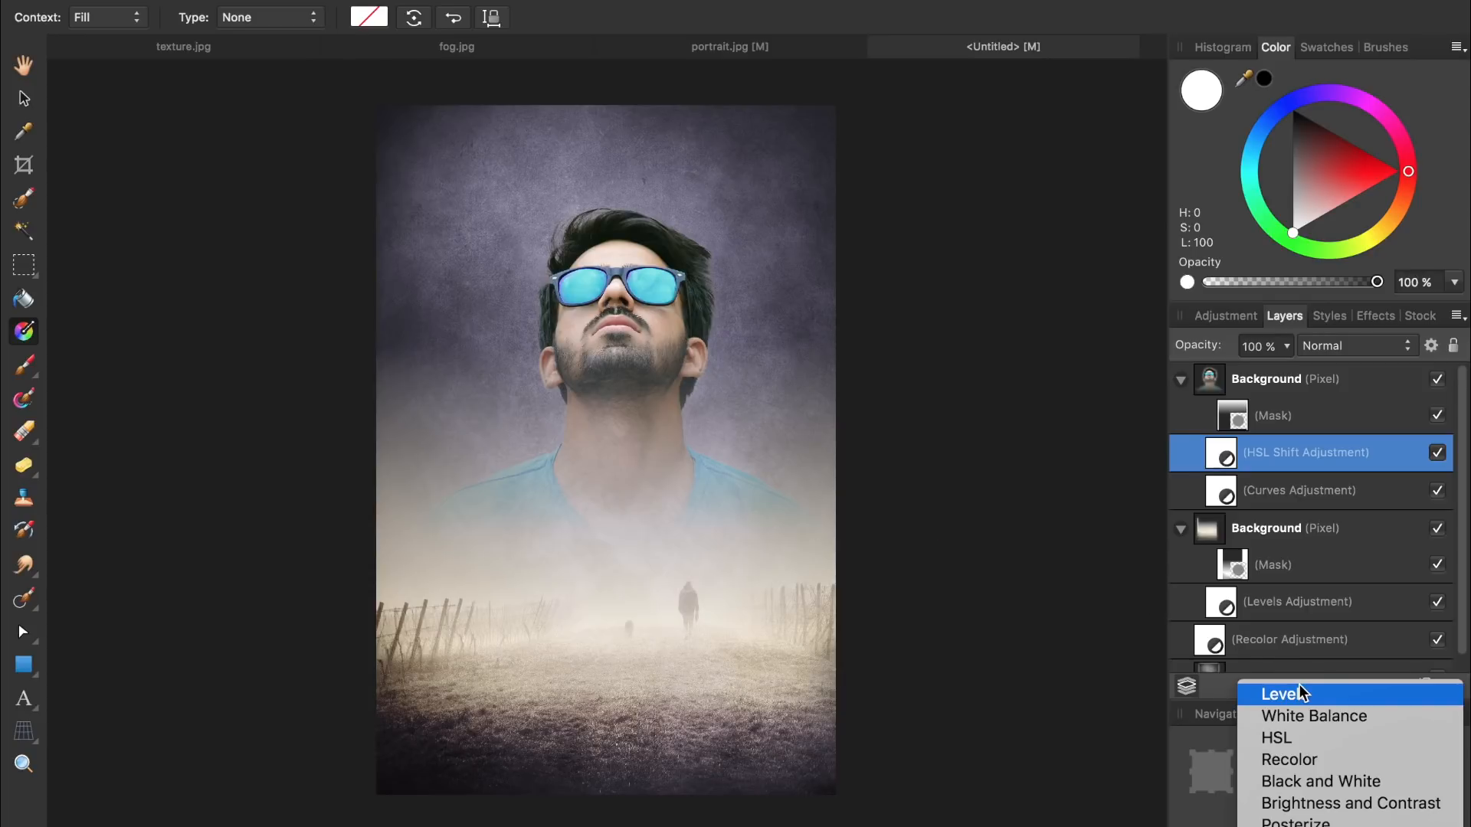
{"action": "left_click", "coordinate": [1311, 781]}
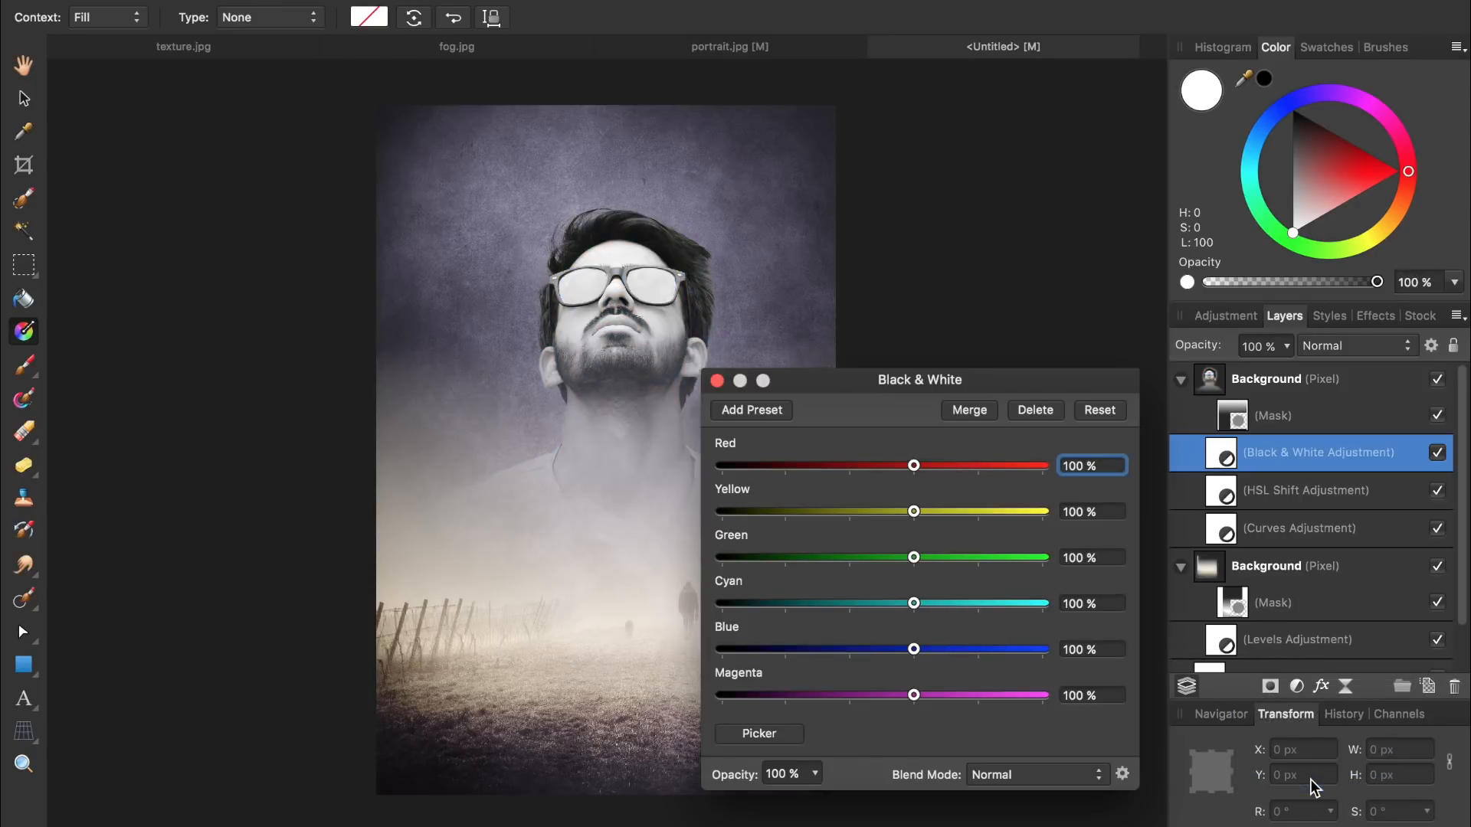
{"action": "left_click", "coordinate": [1076, 778]}
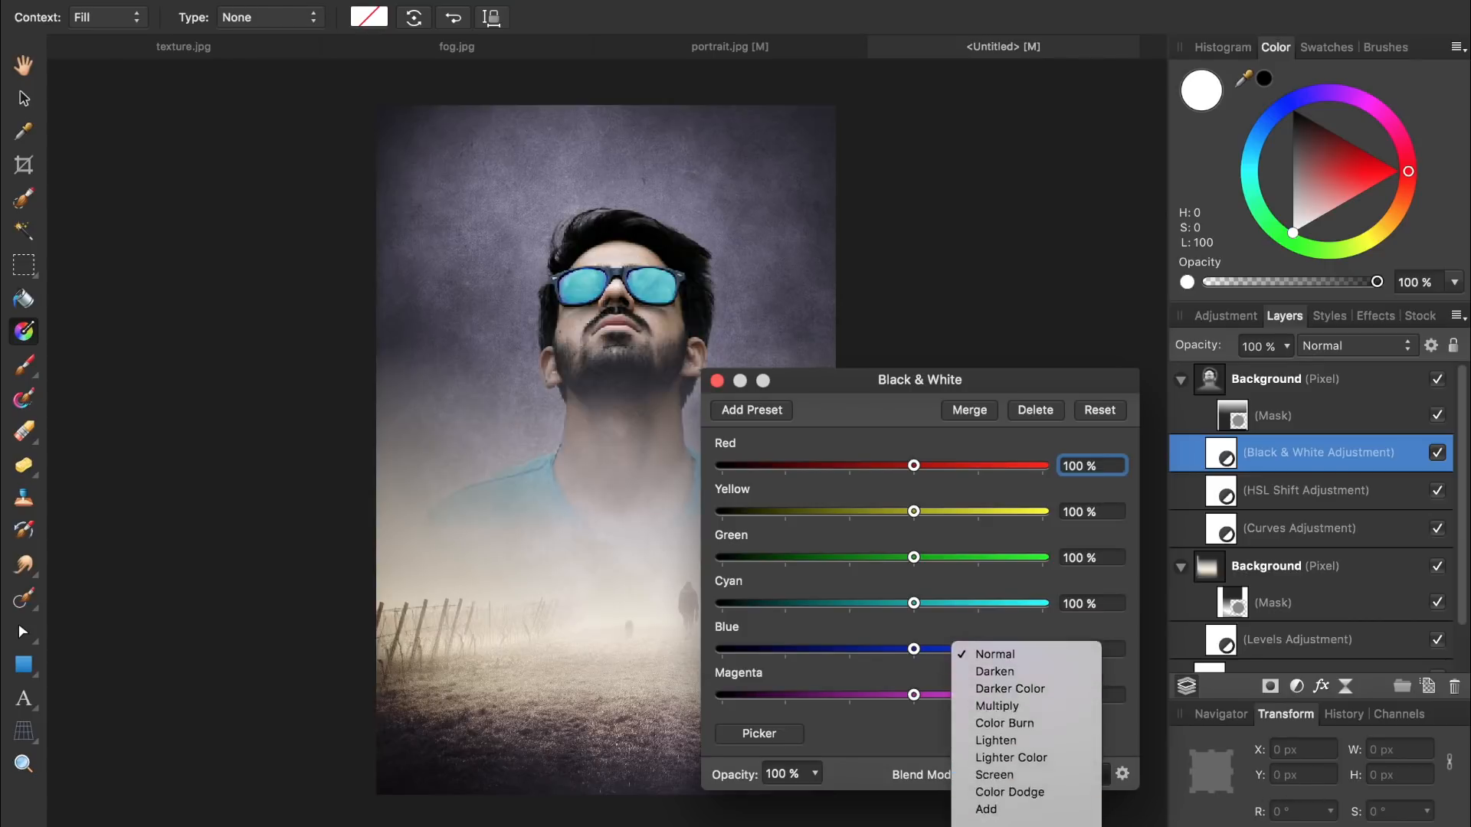
{"action": "left_click", "coordinate": [1025, 643]}
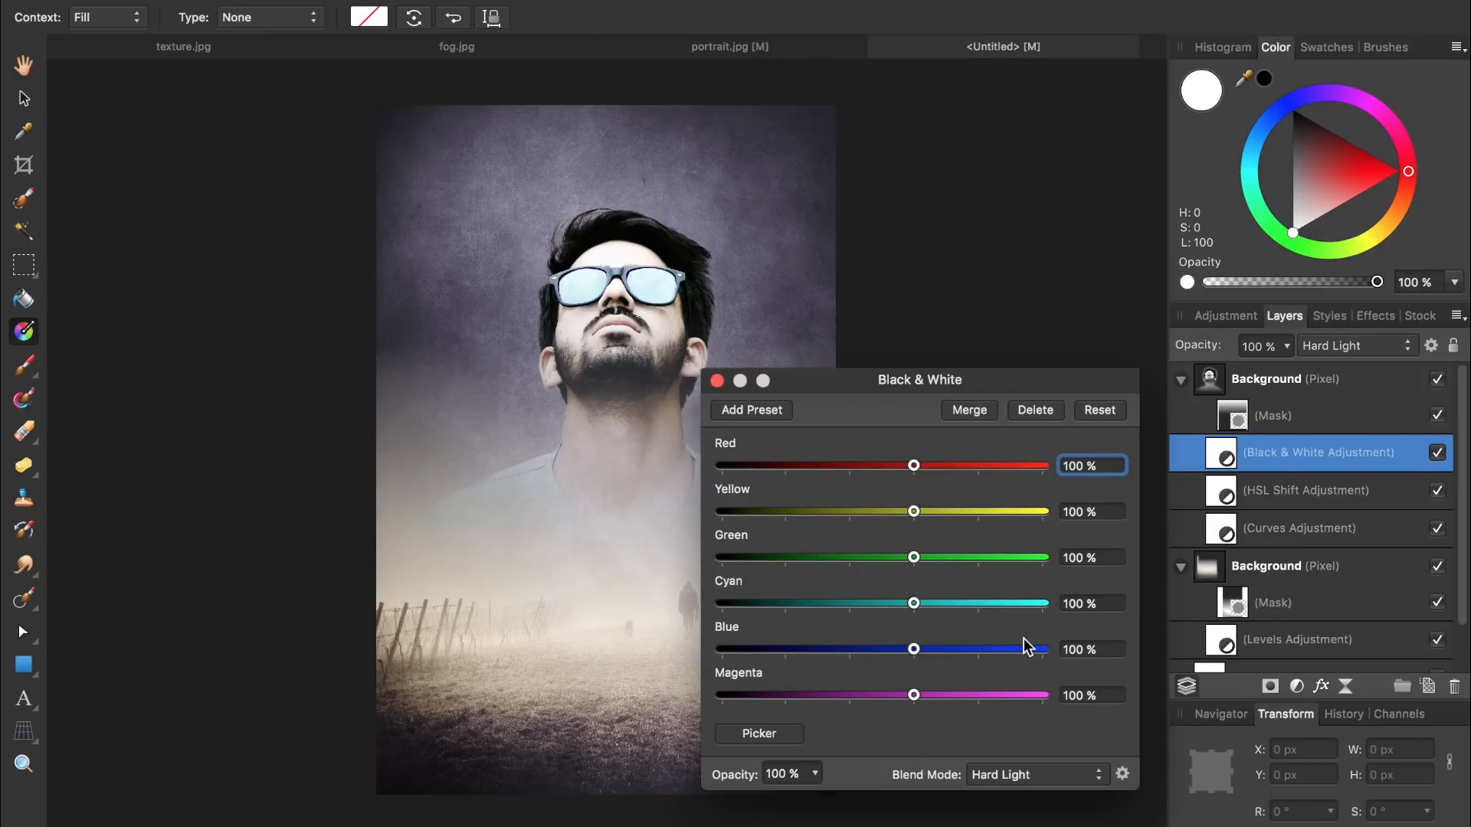
{"action": "left_click", "coordinate": [788, 772]}
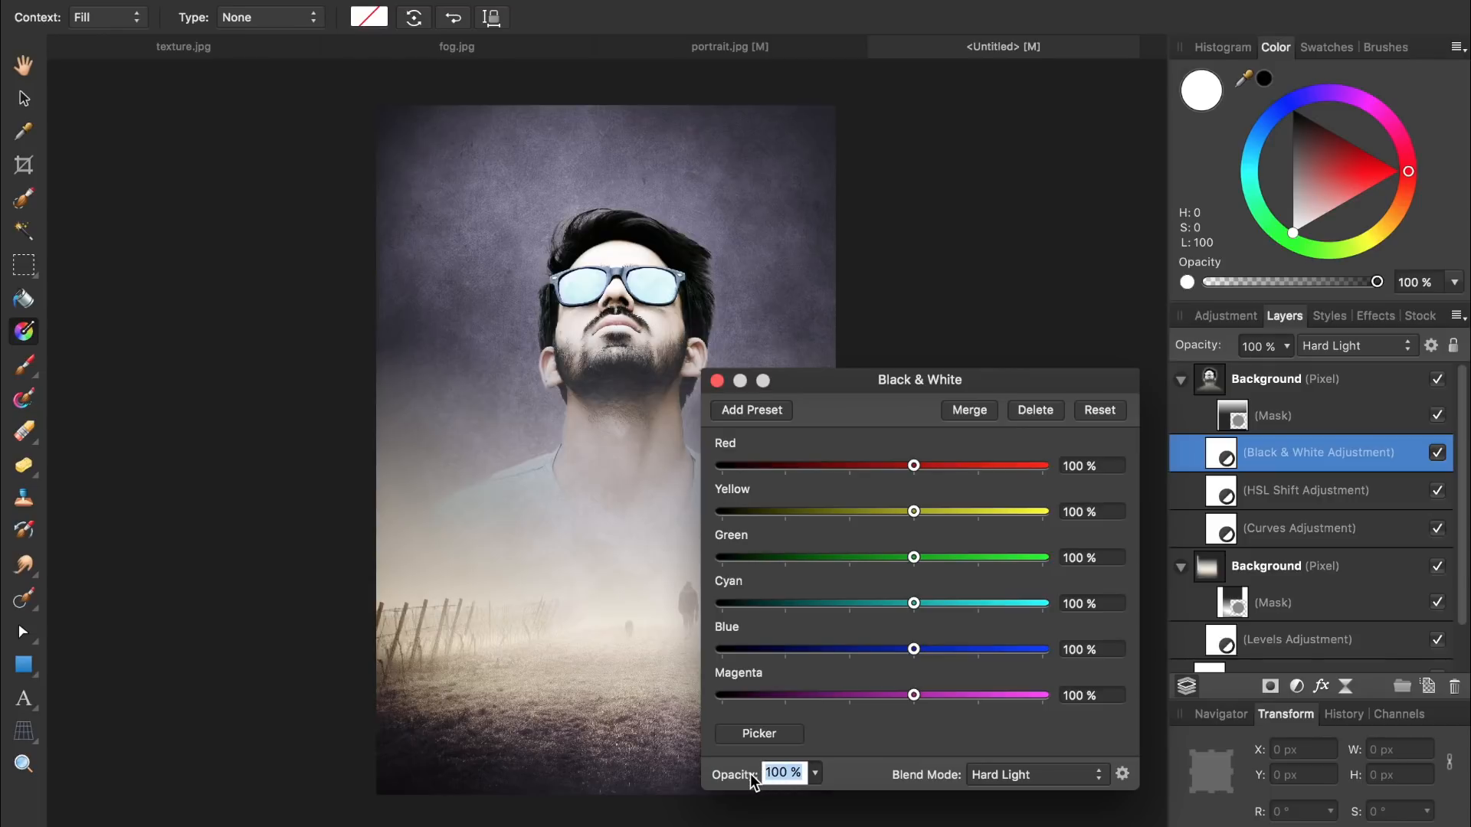
{"action": "type", "text": "60"}
{"action": "key", "text": "Return"}
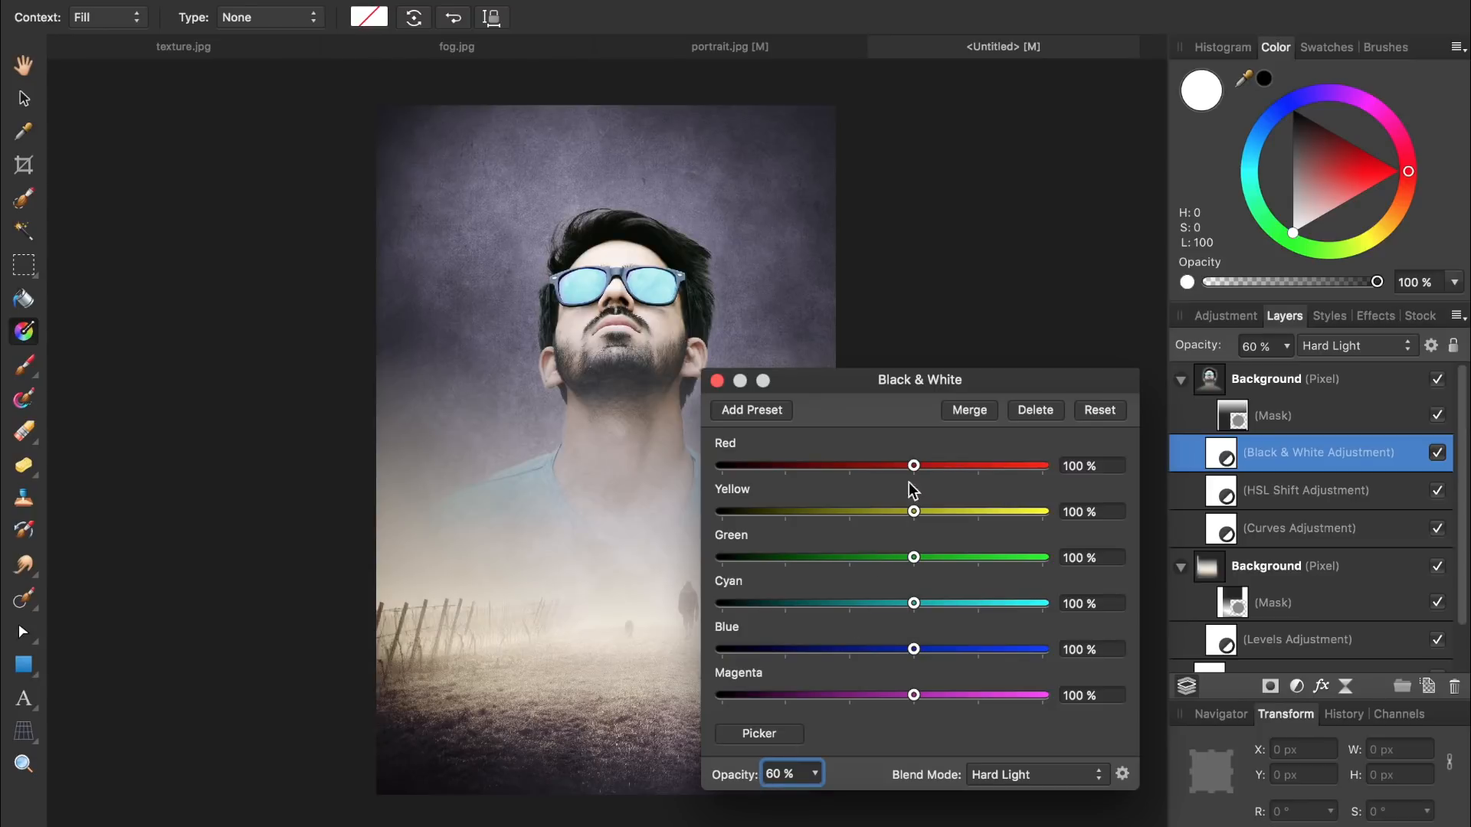
Set the Black & White adjustment's Red and Yellow values to 0%
{"action": "left_click_drag", "start_coordinate": [913, 465], "coordinate": [849, 467]}
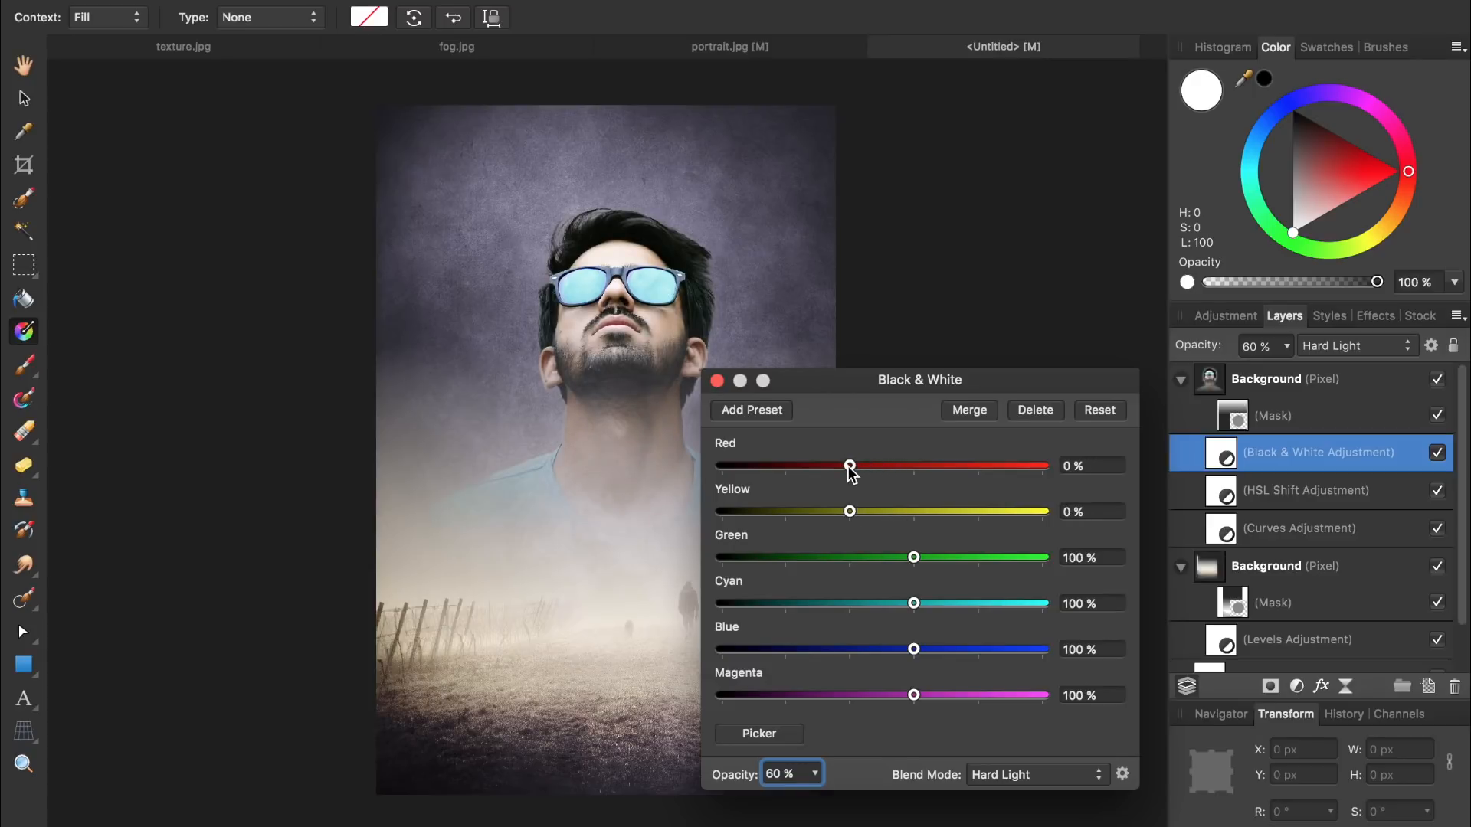
{"action": "left_click", "coordinate": [716, 381]}
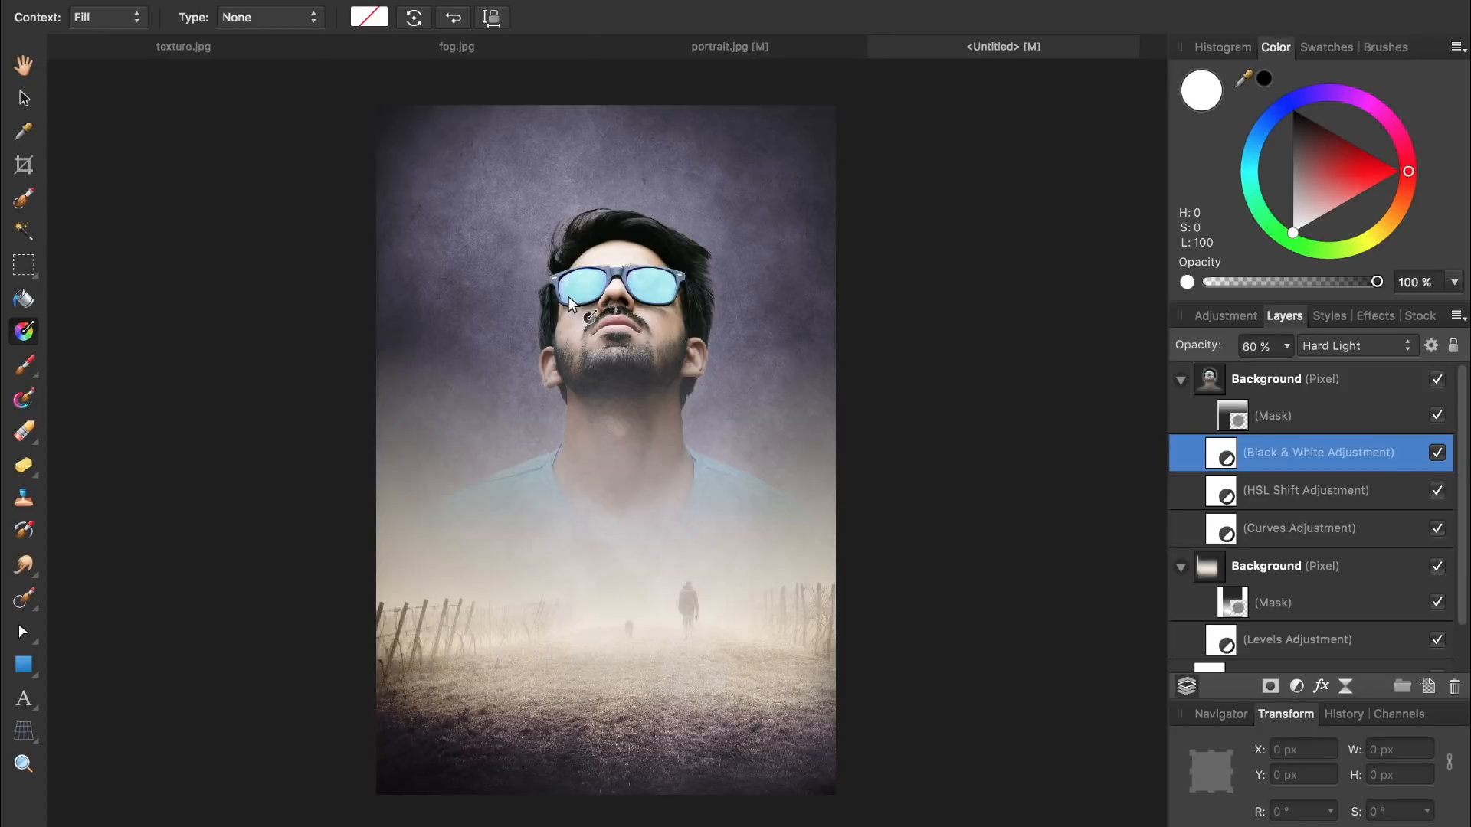
Add another Curves adjustment to the portrait layer with a contrast-boosting S-curve on Master and raised midtones on the Blue channel
{"action": "key", "text": "super+m"}
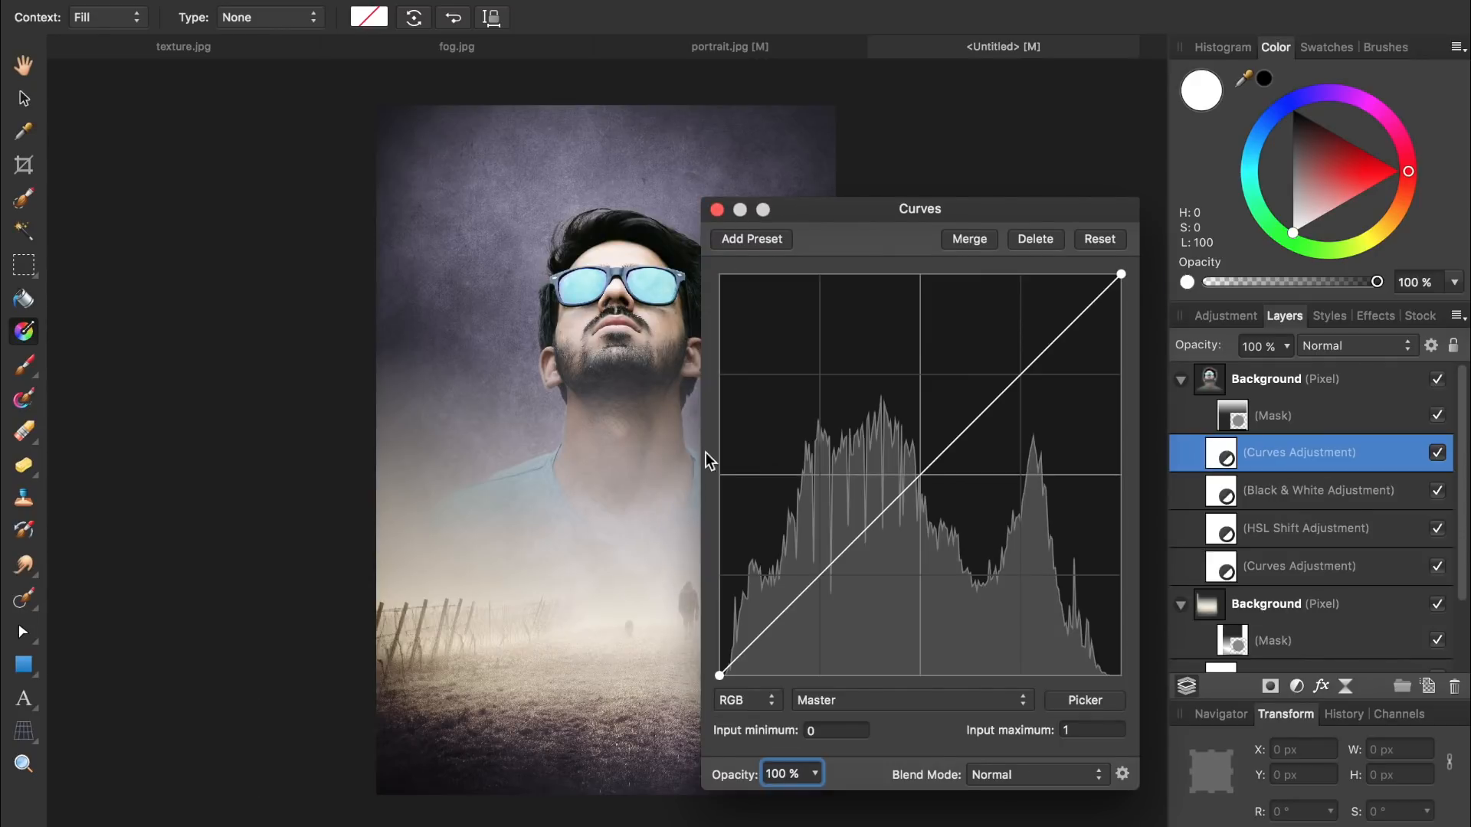
{"action": "left_click_drag", "start_coordinate": [815, 573], "coordinate": [827, 624]}
{"action": "left_click_drag", "start_coordinate": [1019, 427], "coordinate": [983, 377]}
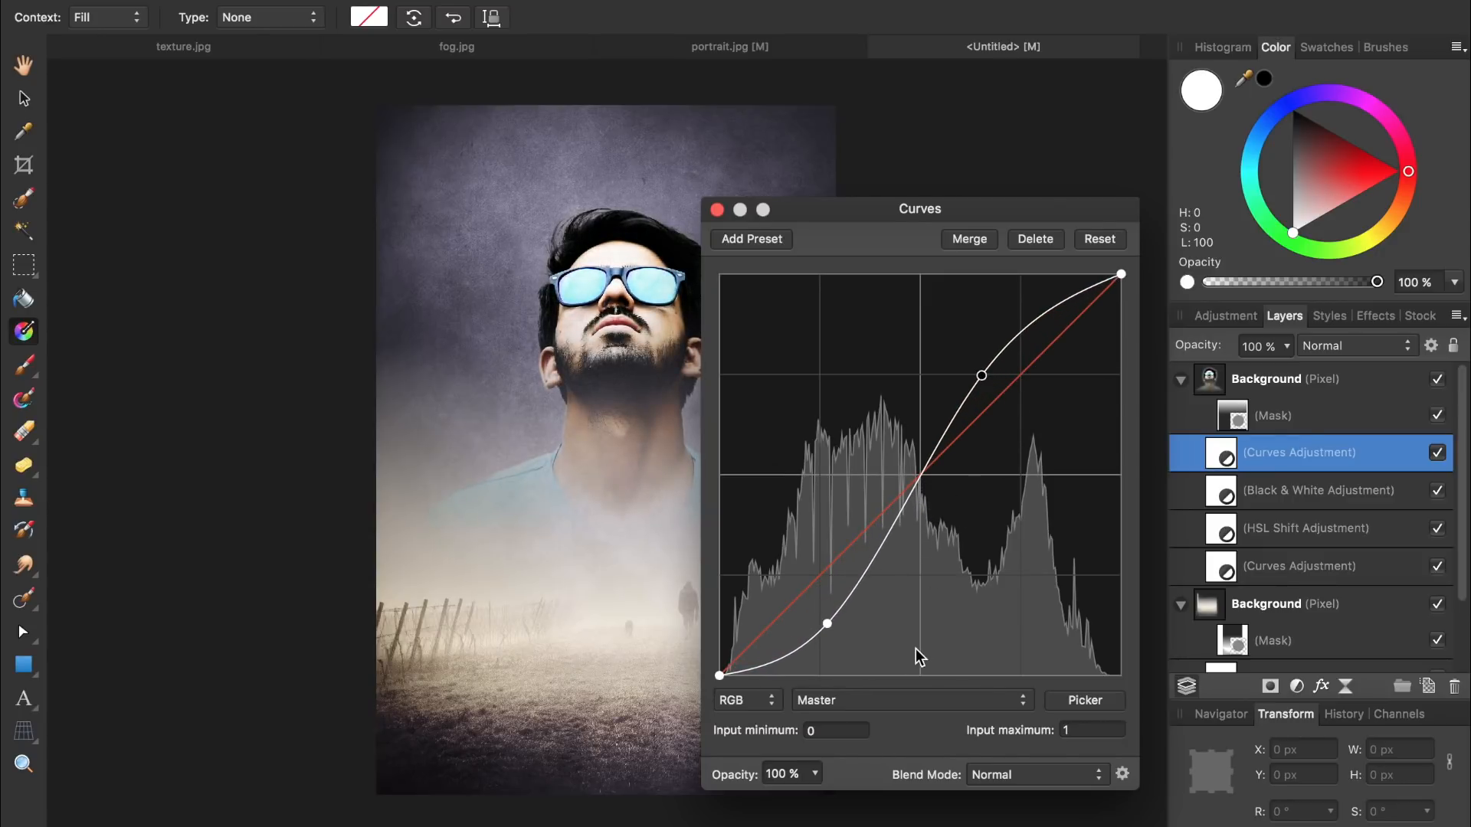
{"action": "left_click", "coordinate": [899, 701]}
{"action": "left_click", "coordinate": [899, 751]}
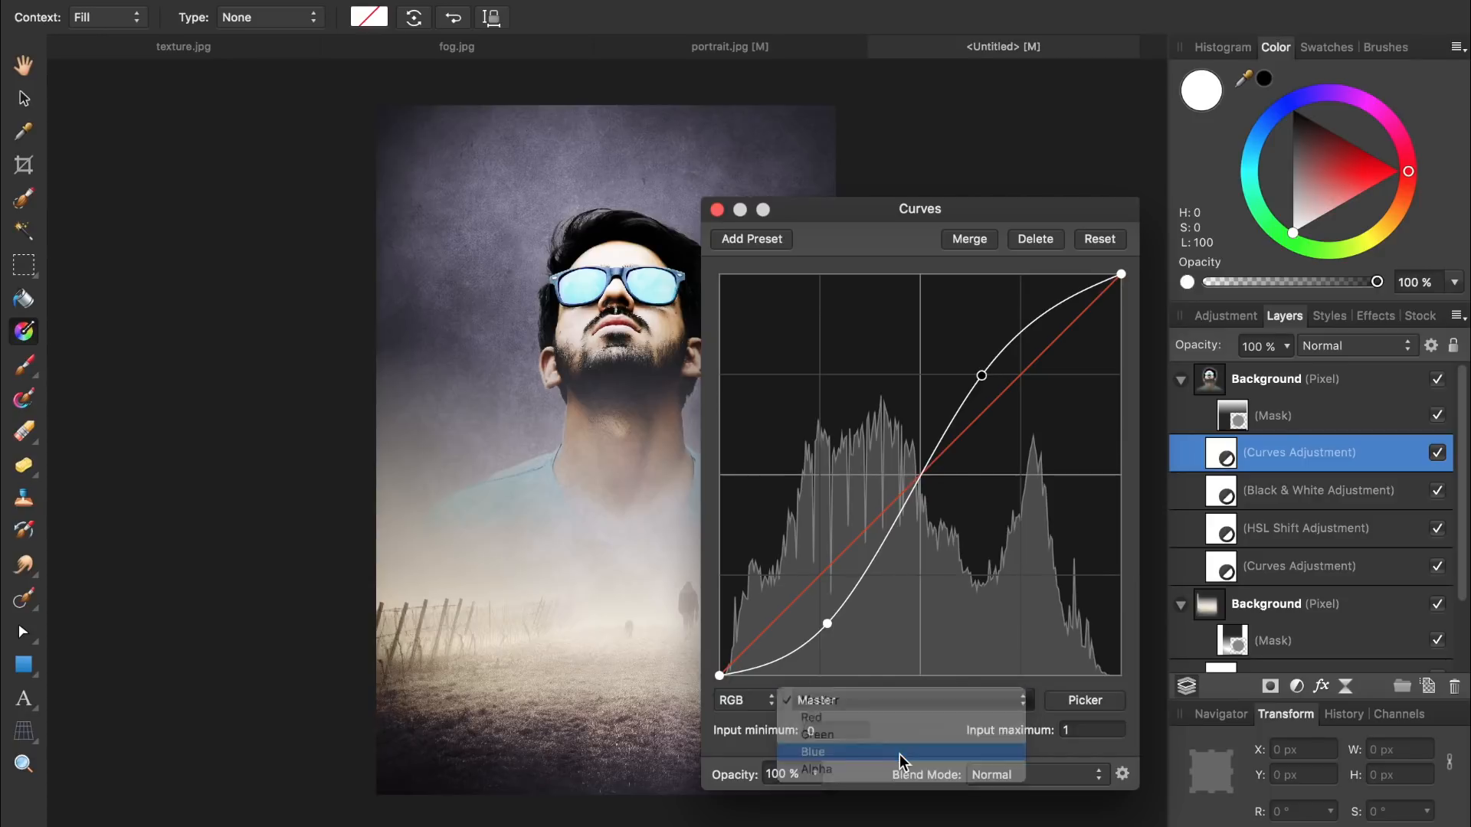
{"action": "left_click_drag", "start_coordinate": [921, 471], "coordinate": [889, 435]}
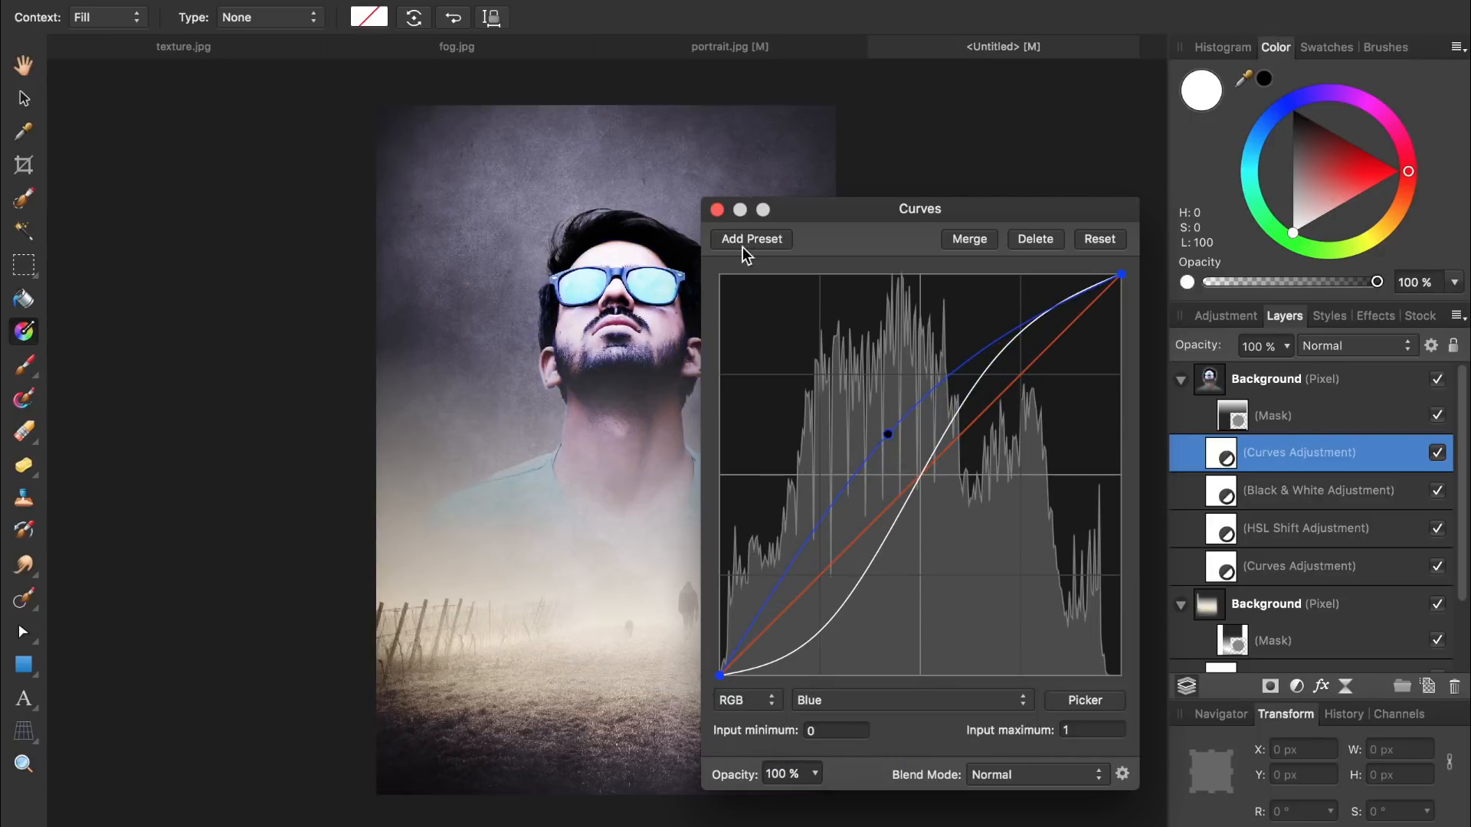
{"action": "left_click", "coordinate": [717, 210]}
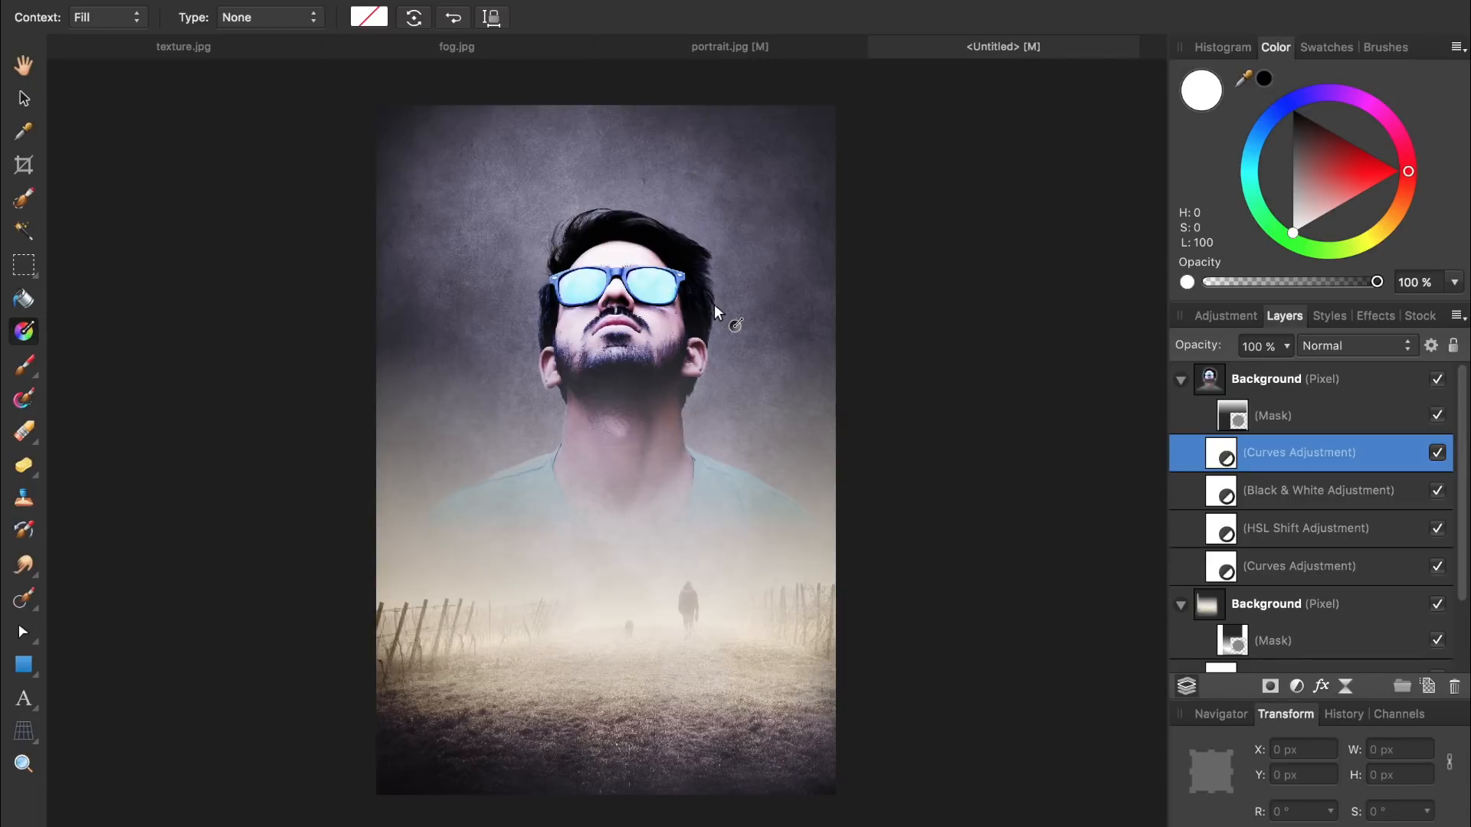
Invert the new Curves adjustment's mask and softly paint white over the face with a 300 px brush at 10% opacity
{"action": "key", "text": "super+i"}
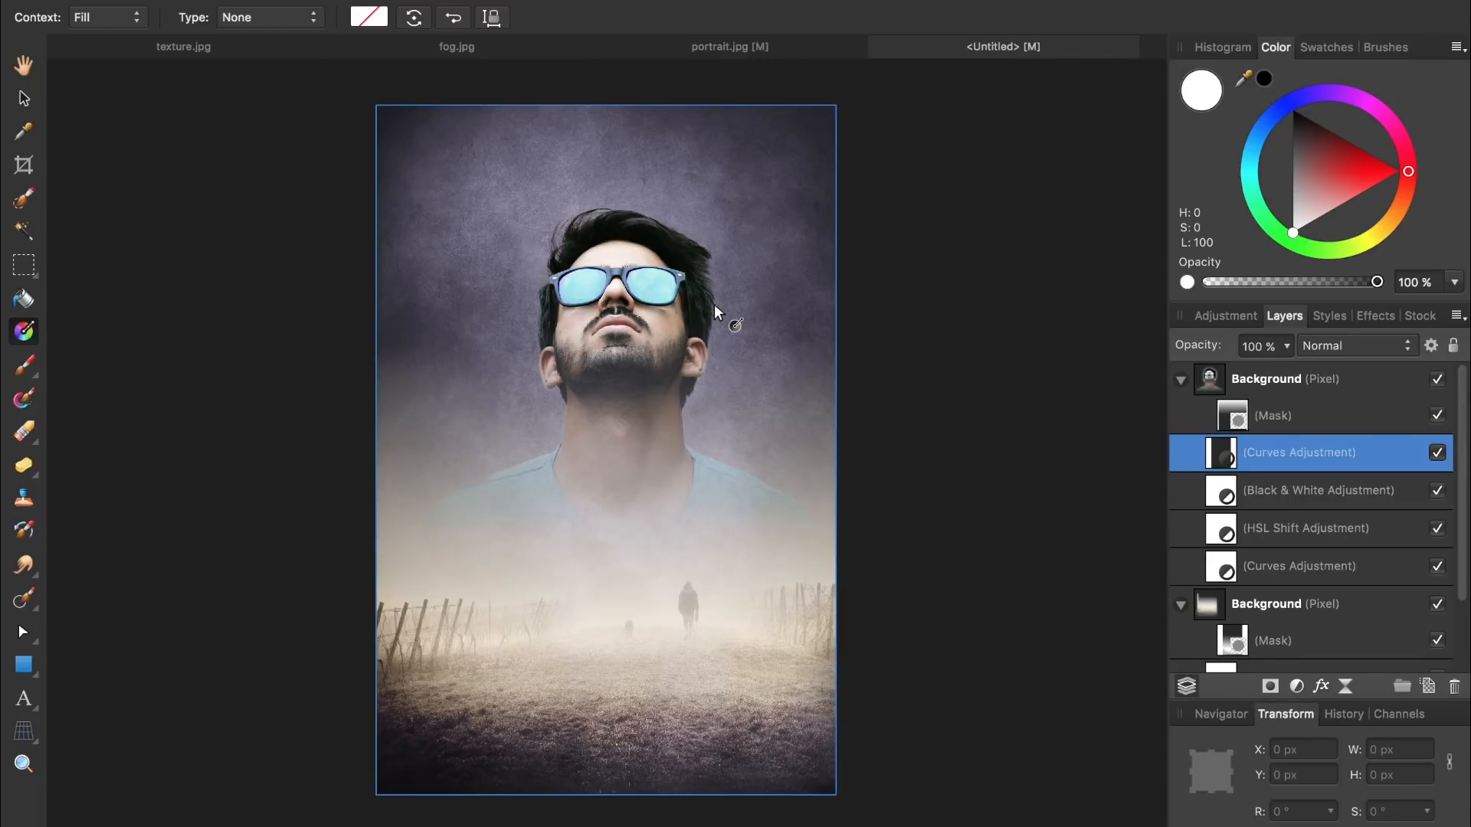
{"action": "key", "text": "b"}
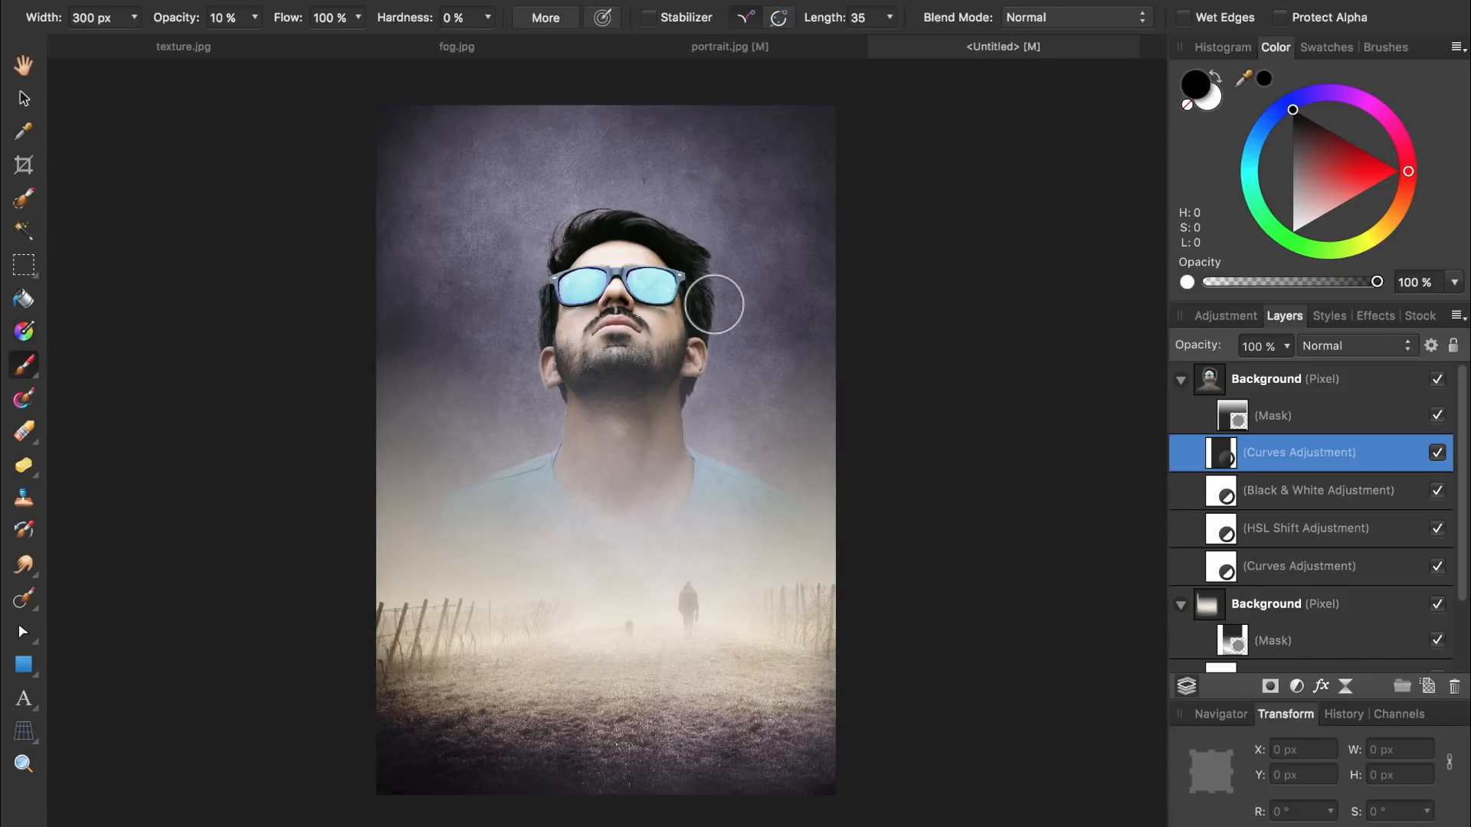
{"action": "left_click", "coordinate": [1205, 106]}
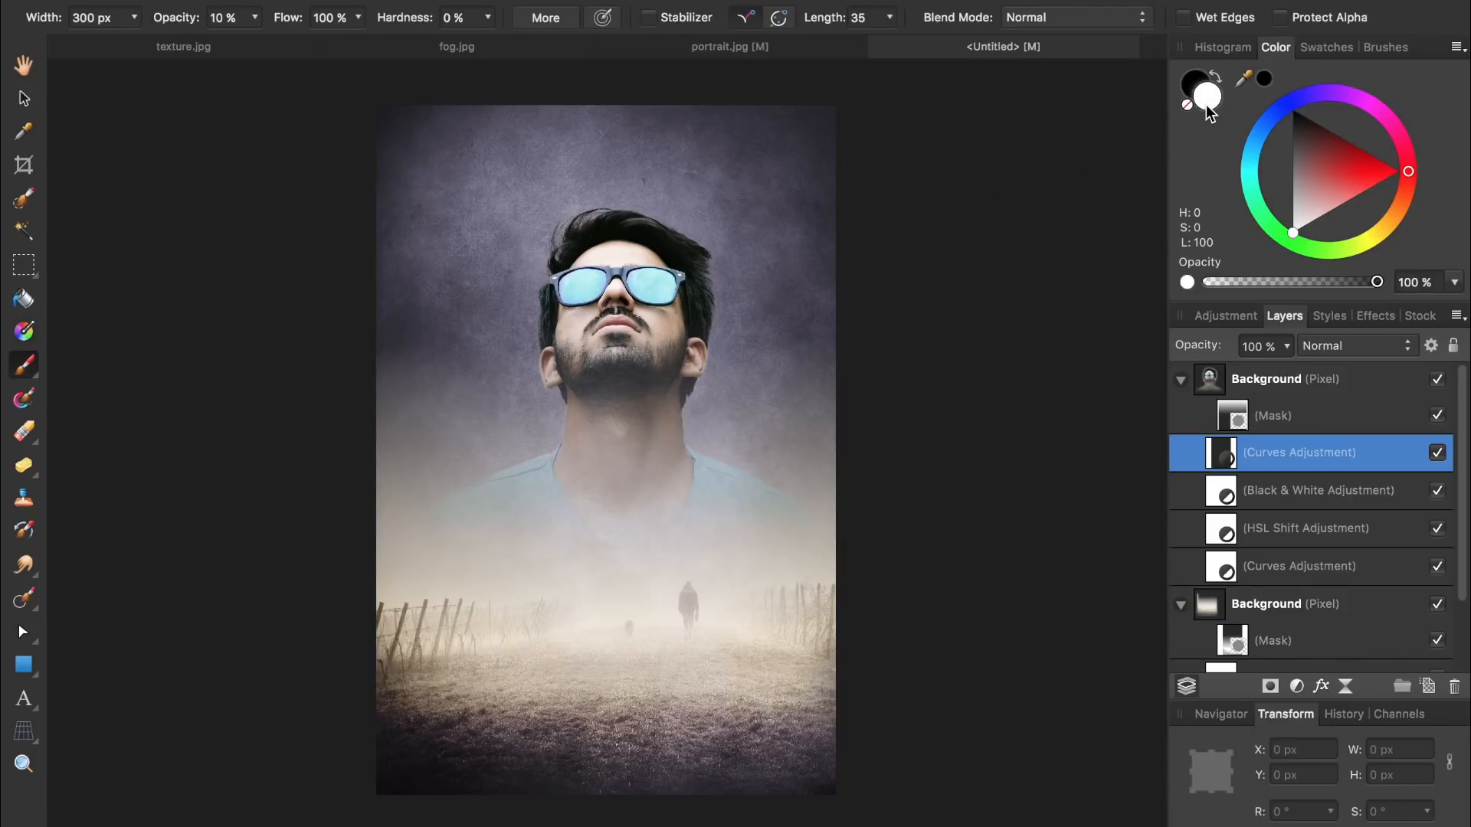
{"action": "scroll", "coordinate": [613, 307], "scroll_direction": "up", "scroll_amount": 5}
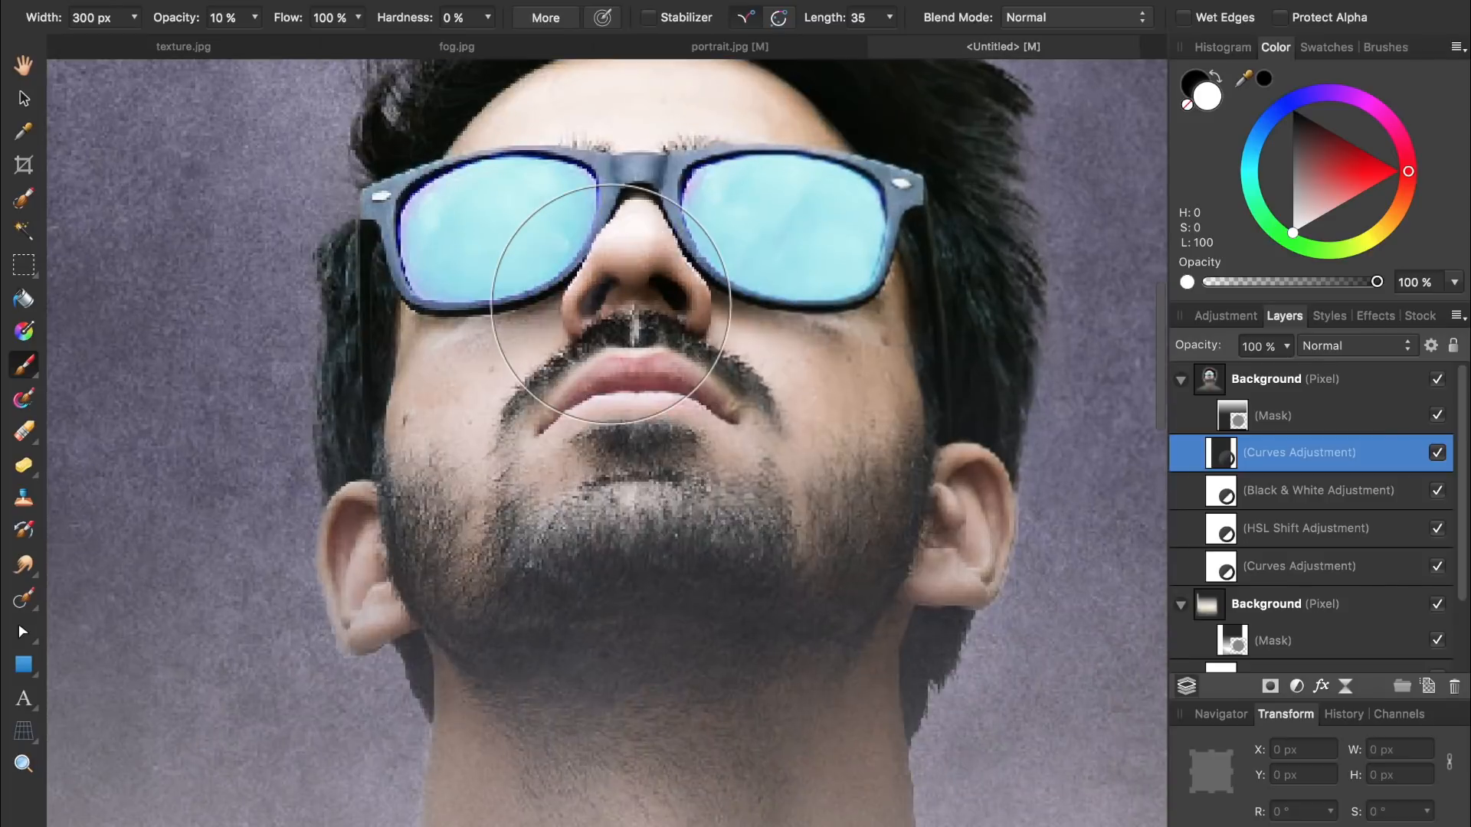
{"action": "mouse_move", "coordinate": [611, 304]}
{"action": "left_mouse_down"}
{"action": "mouse_move", "coordinate": [597, 295]}
{"action": "mouse_move", "coordinate": [533, 337]}
{"action": "mouse_move", "coordinate": [537, 326]}
{"action": "left_mouse_up"}
{"action": "left_click_drag", "start_coordinate": [755, 362], "coordinate": [848, 325]}
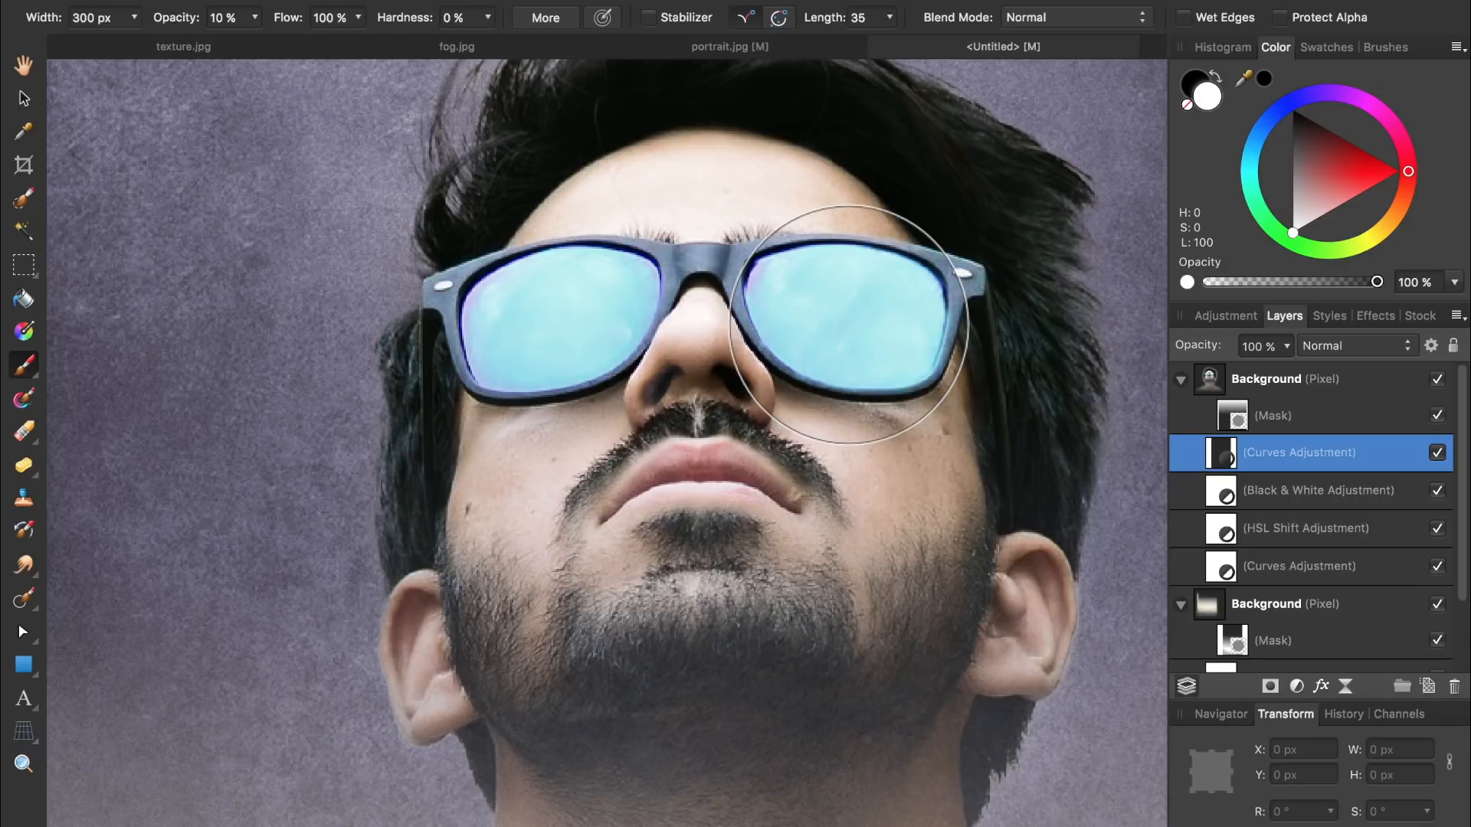
Paint white over both sunglasses lenses on the Curves mask with a 69.5 px brush at 100% opacity
{"action": "key", "text": "bracketleft"}
{"action": "key", "text": "bracketleft"}
{"action": "key", "text": "bracketleft"}
{"action": "key", "text": "bracketleft"}
{"action": "key", "text": "bracketleft"}
{"action": "key", "text": "bracketleft"}
{"action": "key", "text": "bracketleft"}
{"action": "key", "text": "bracketleft"}
{"action": "key", "text": "bracketleft"}
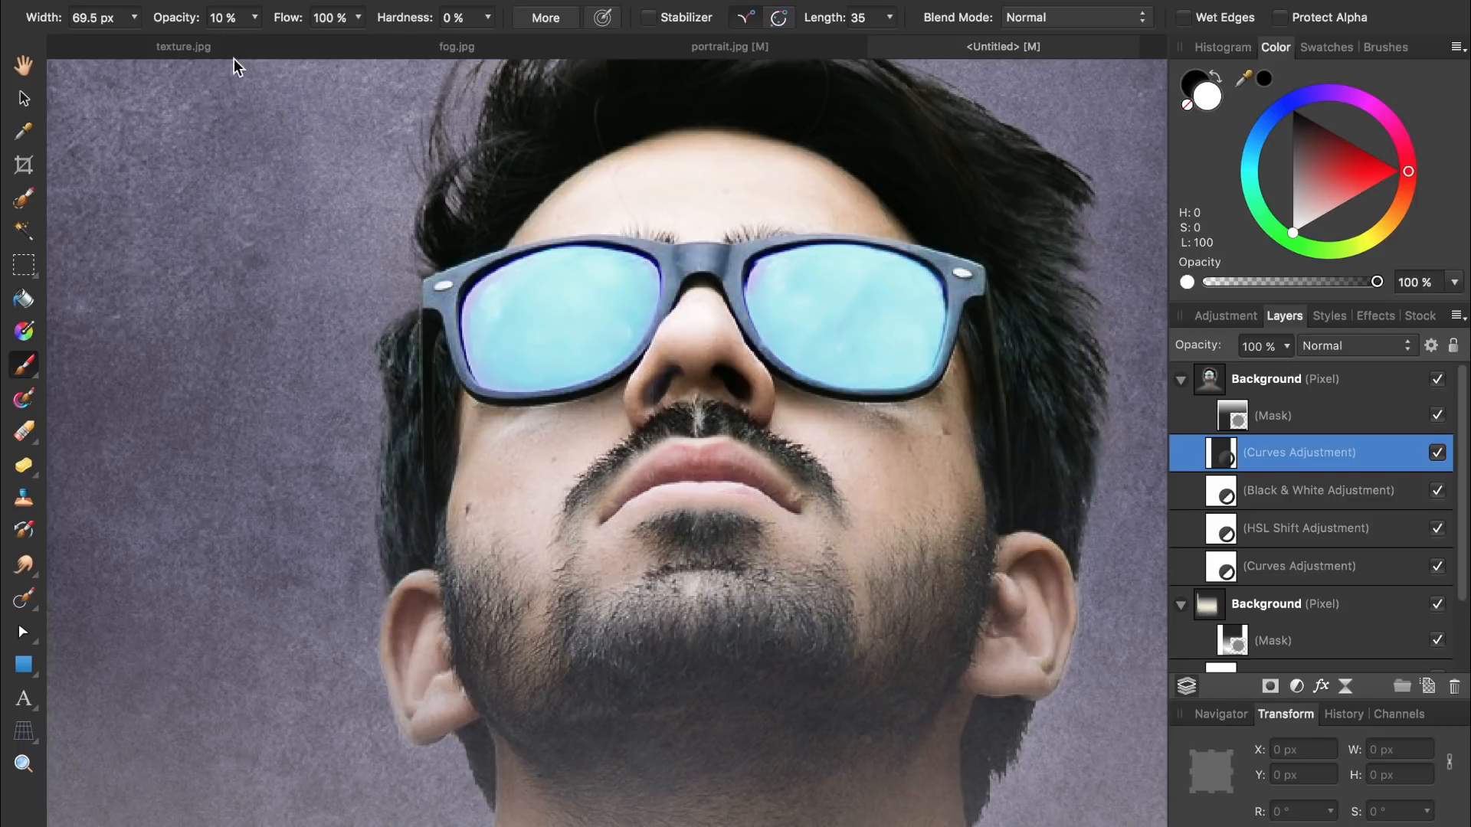
{"action": "left_click", "coordinate": [241, 19]}
{"action": "type", "text": "100"}
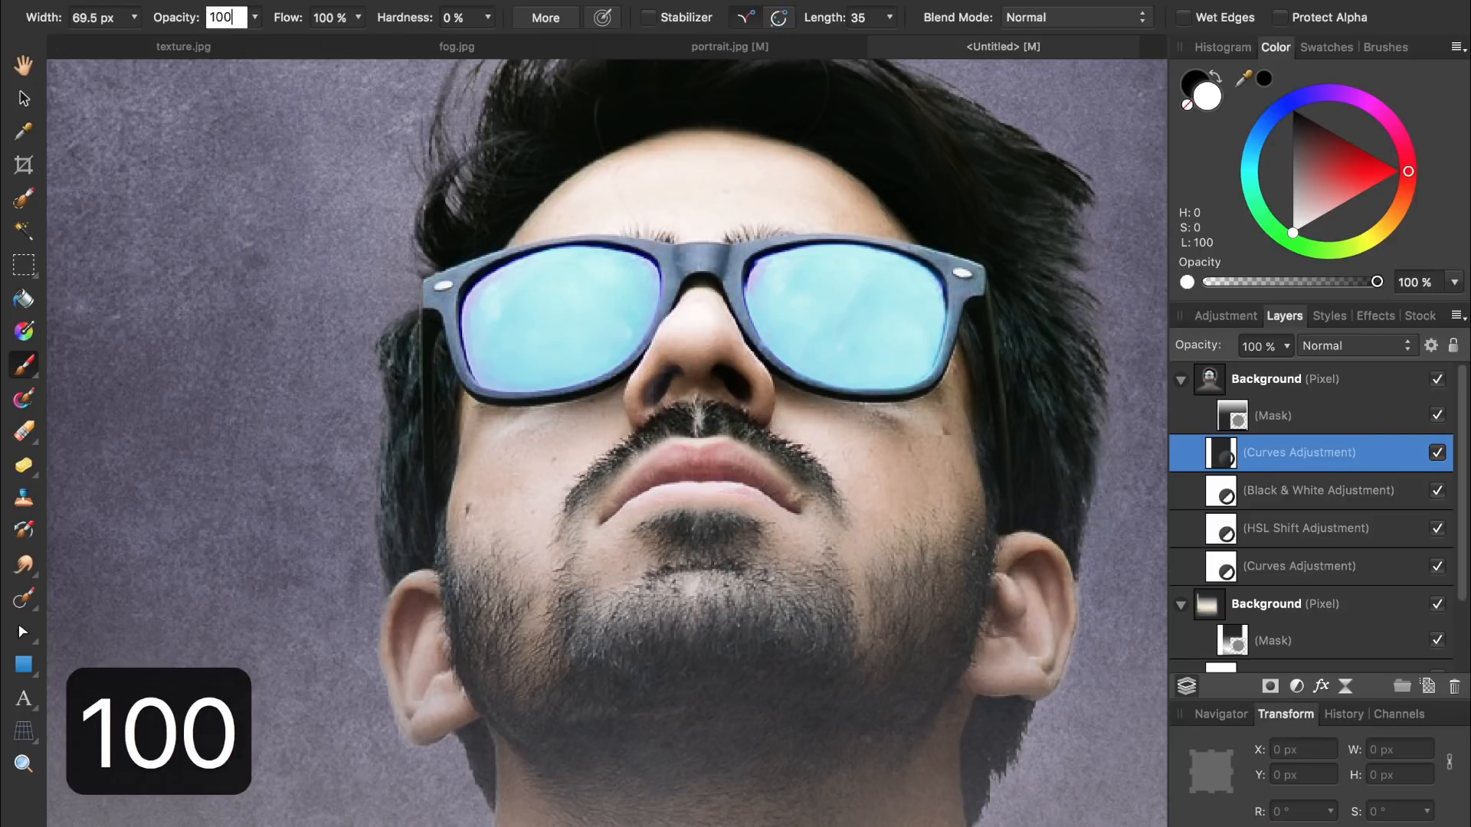
{"action": "key", "text": "Return"}
{"action": "mouse_move", "coordinate": [803, 283]}
{"action": "left_mouse_down"}
{"action": "mouse_move", "coordinate": [813, 339]}
{"action": "mouse_move", "coordinate": [905, 336]}
{"action": "mouse_move", "coordinate": [876, 288]}
{"action": "mouse_move", "coordinate": [778, 297]}
{"action": "left_mouse_up"}
{"action": "mouse_move", "coordinate": [561, 273]}
{"action": "left_mouse_down"}
{"action": "mouse_move", "coordinate": [491, 324]}
{"action": "mouse_move", "coordinate": [571, 355]}
{"action": "mouse_move", "coordinate": [546, 308]}
{"action": "mouse_move", "coordinate": [631, 293]}
{"action": "mouse_move", "coordinate": [500, 331]}
{"action": "left_mouse_up"}
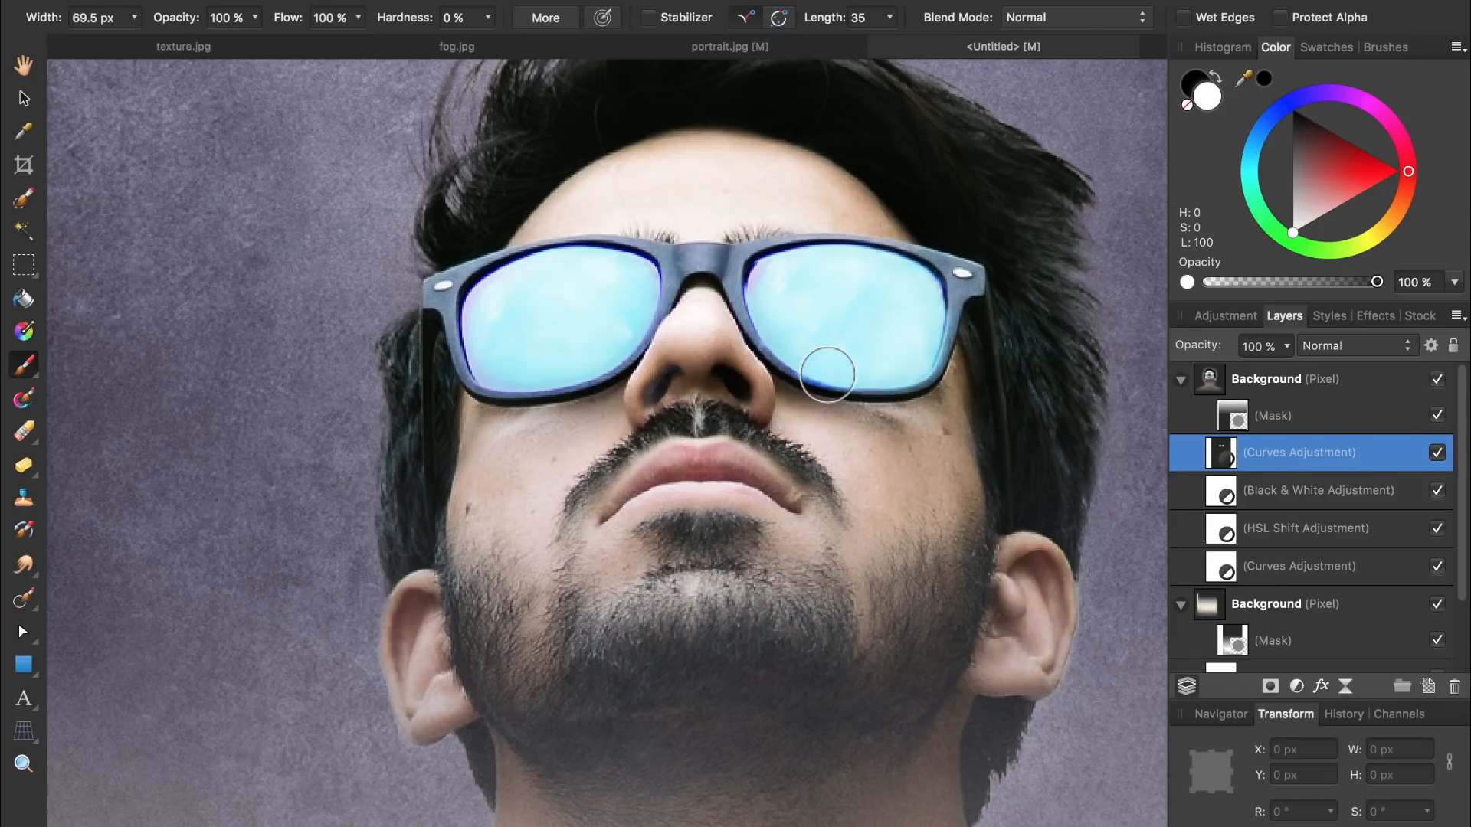
Lower the upper highlight point of the masked Curves adjustment's Master curve to soften the brightening
{"action": "double_click", "coordinate": [1224, 459]}
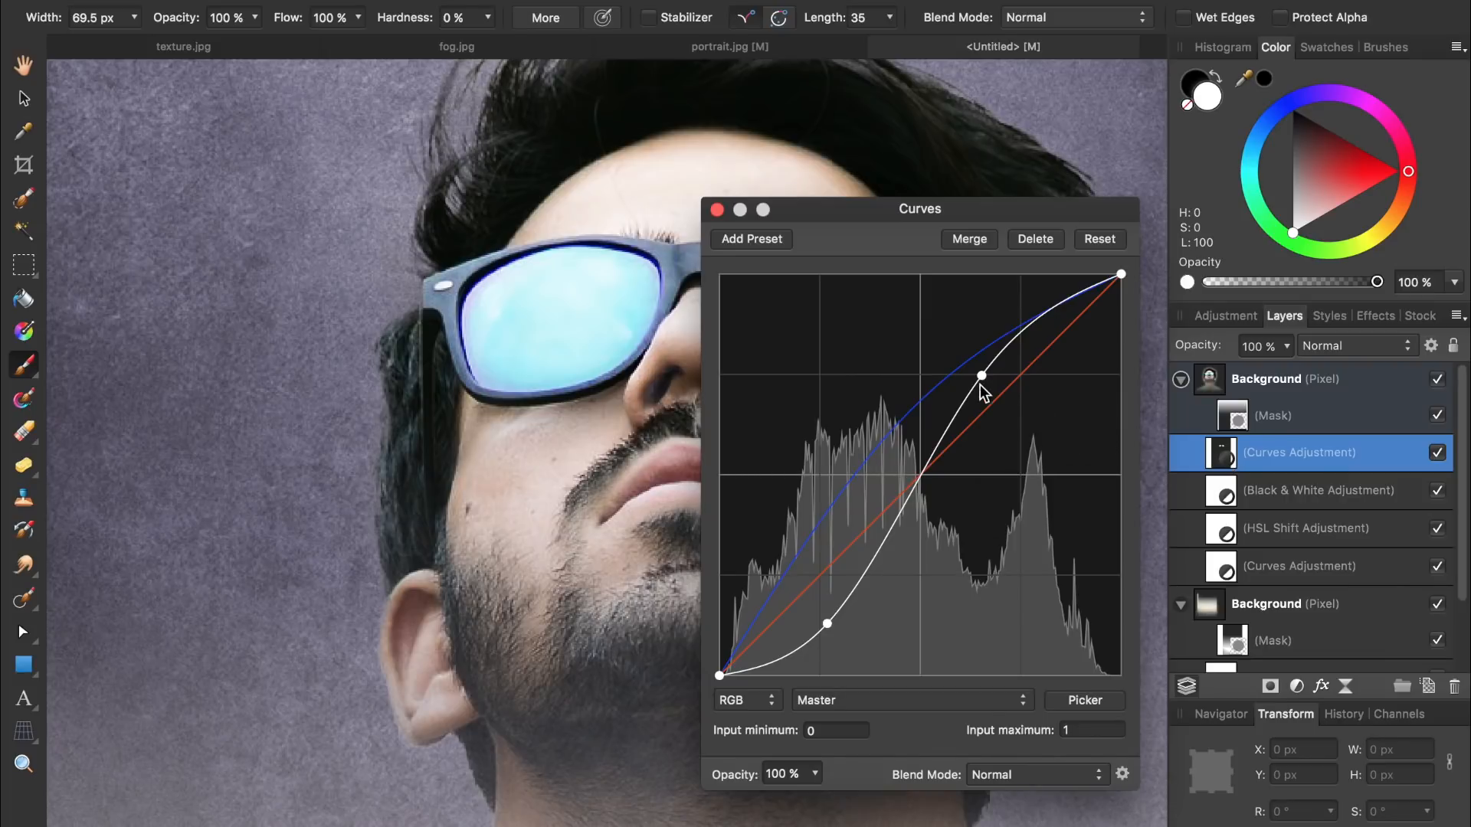
{"action": "left_click_drag", "start_coordinate": [982, 375], "coordinate": [1005, 386]}
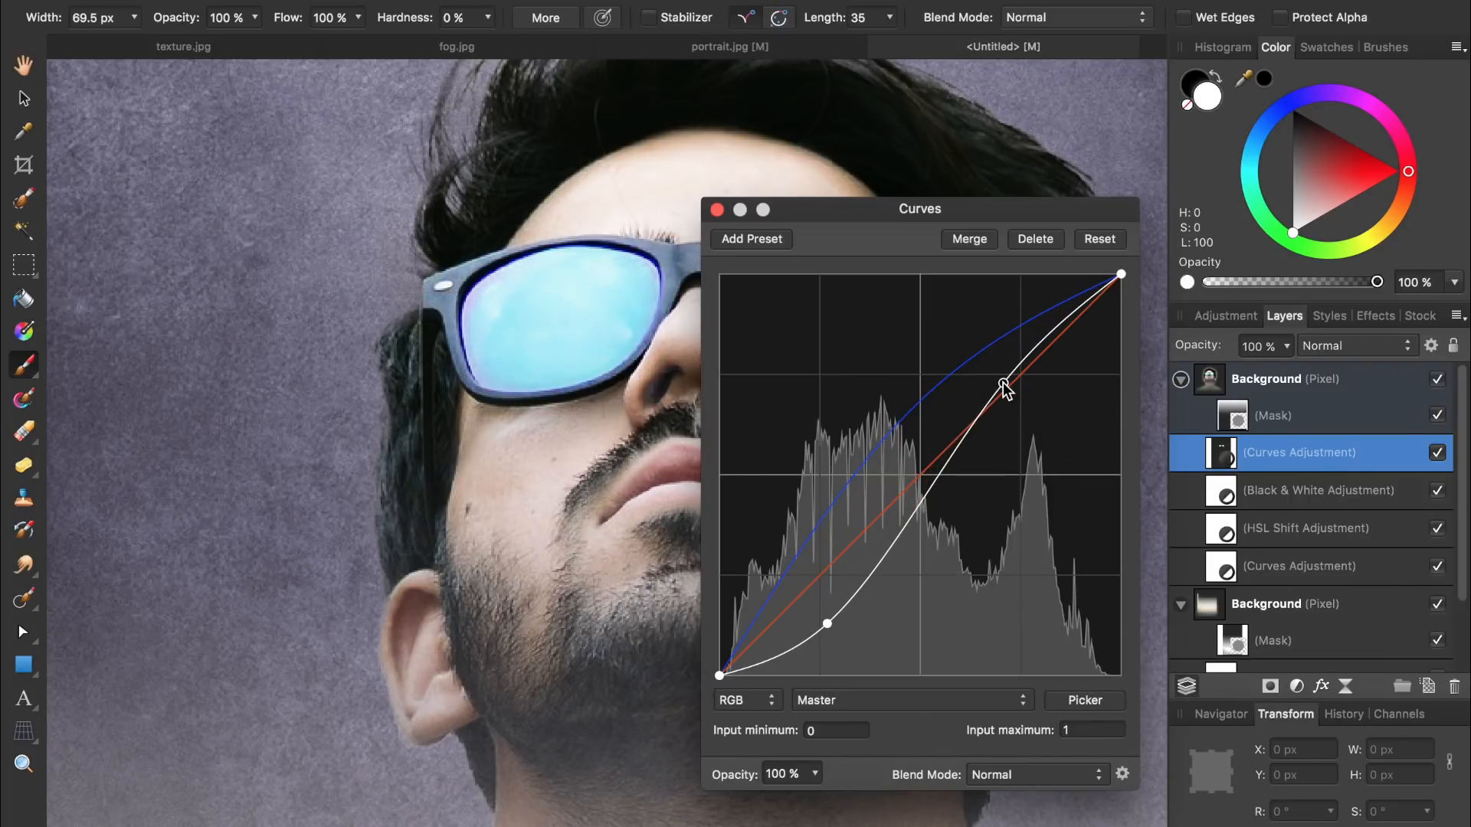
{"action": "left_click", "coordinate": [717, 209]}
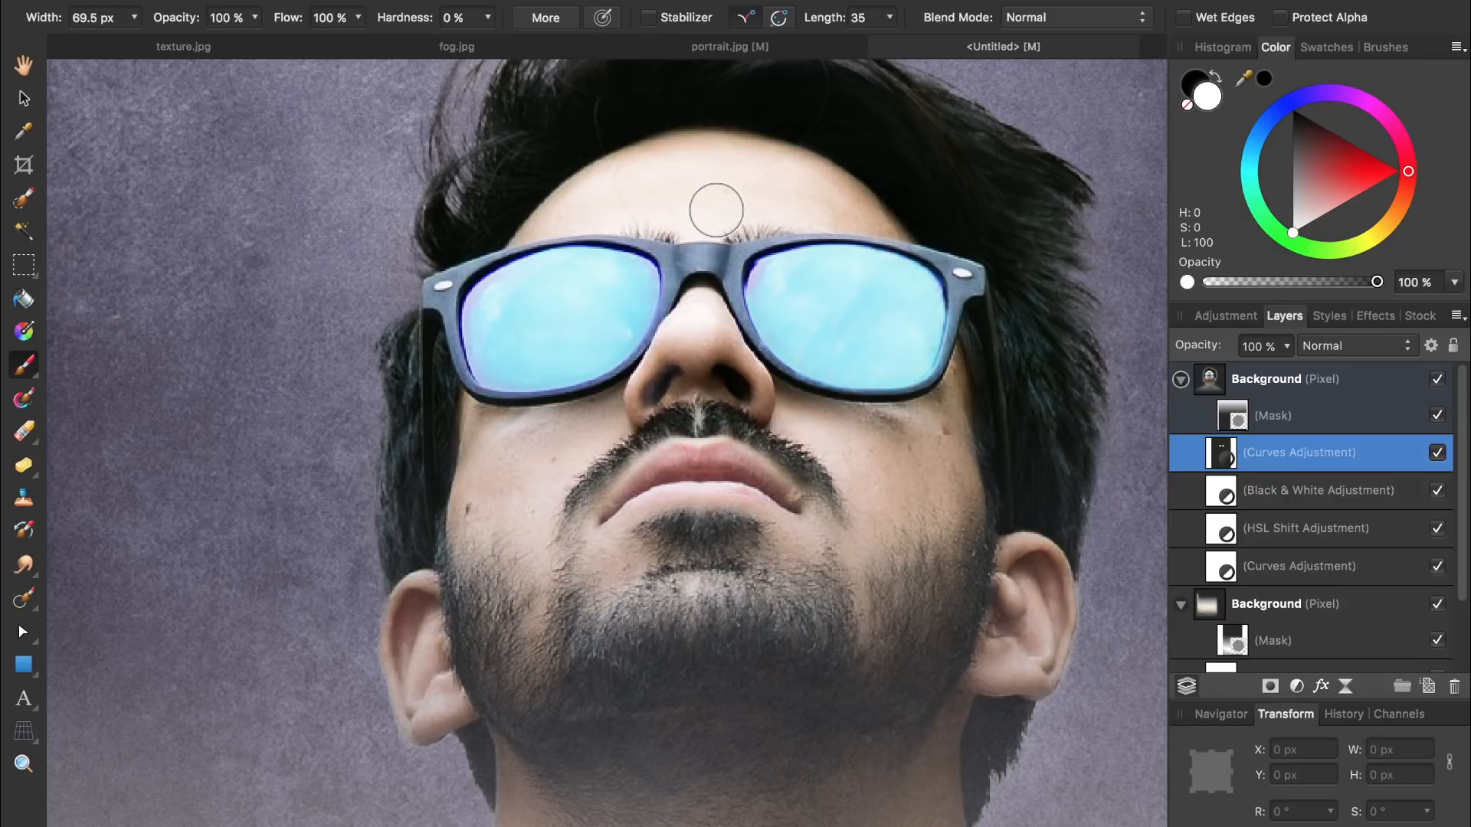
Draw an ellipse about 577 × 1084 px around the man's head and neck, and move it beneath the portrait layer
{"action": "key", "text": "super+0"}
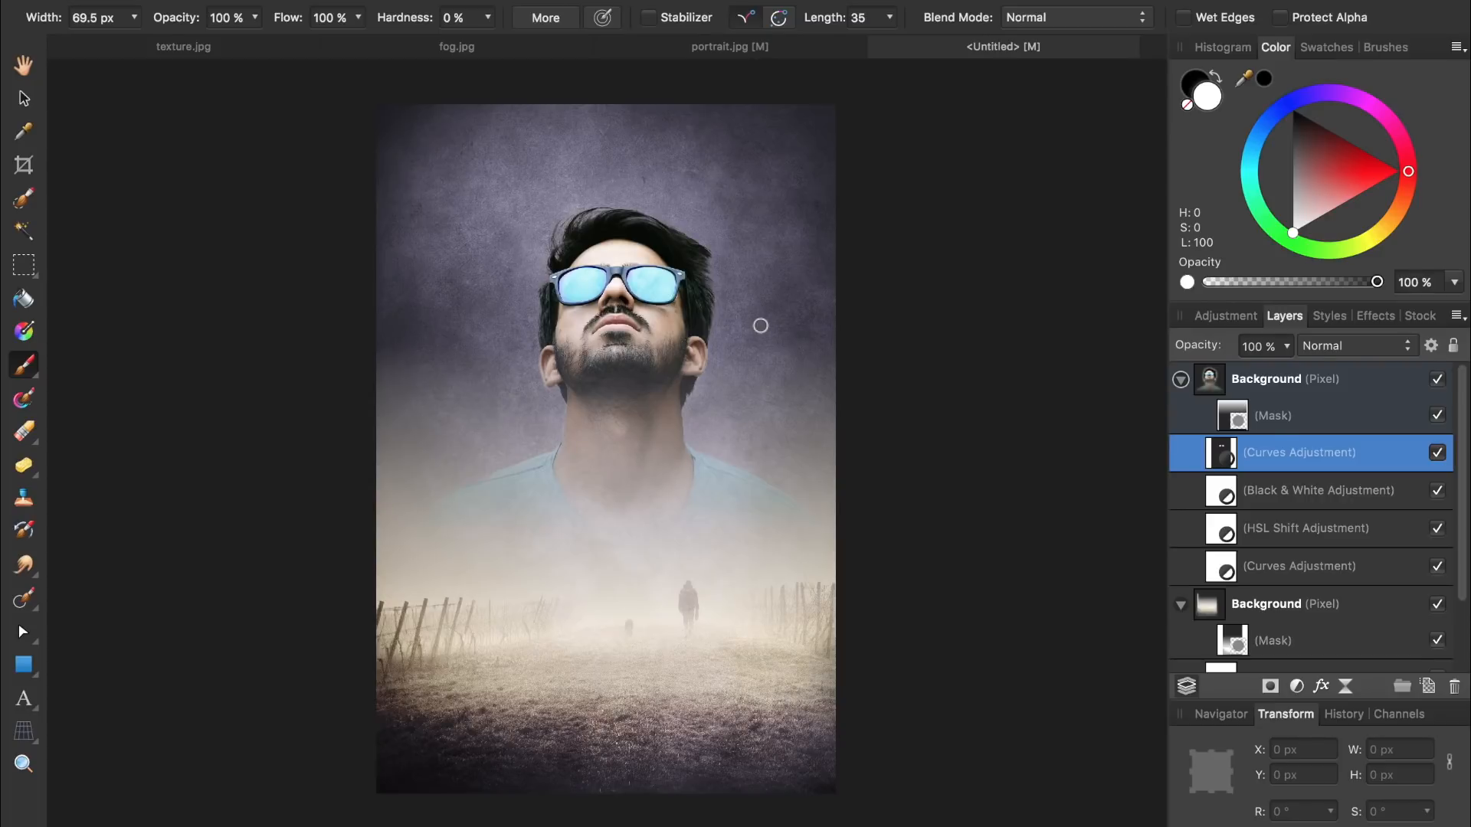
{"action": "left_click", "coordinate": [24, 666]}
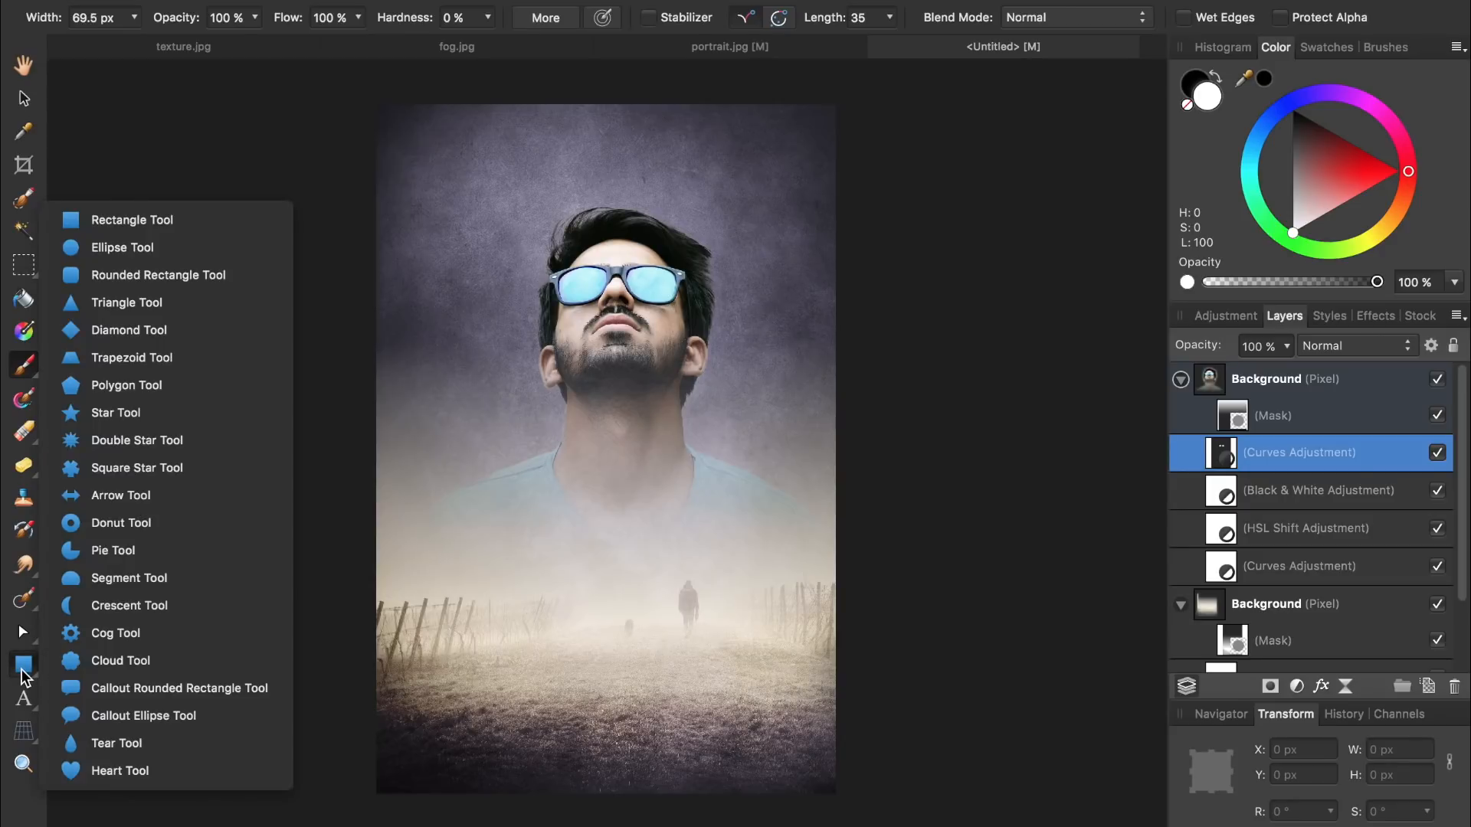
{"action": "left_click", "coordinate": [164, 249]}
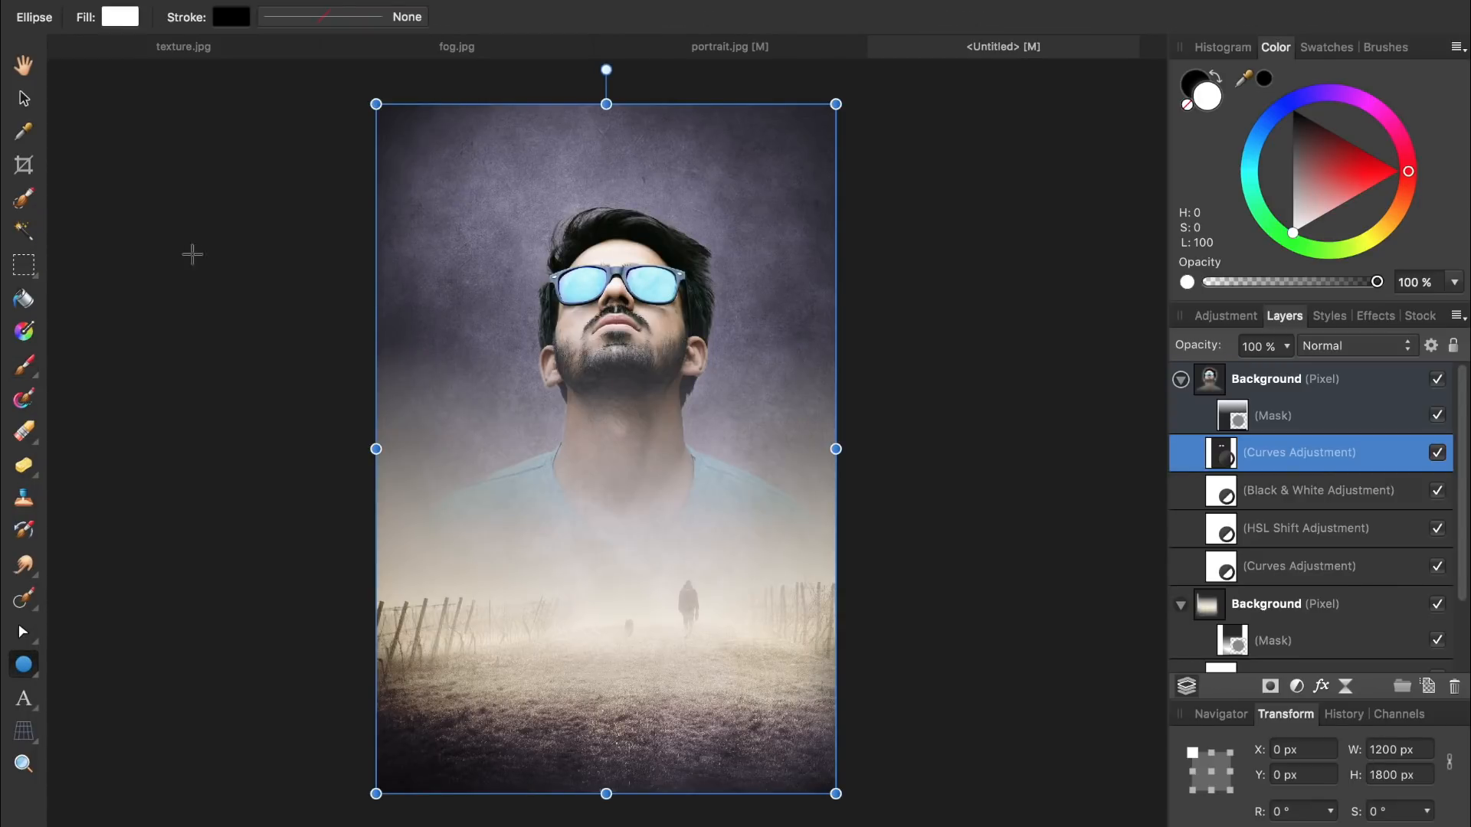
{"action": "left_click_drag", "start_coordinate": [527, 162], "coordinate": [746, 578]}
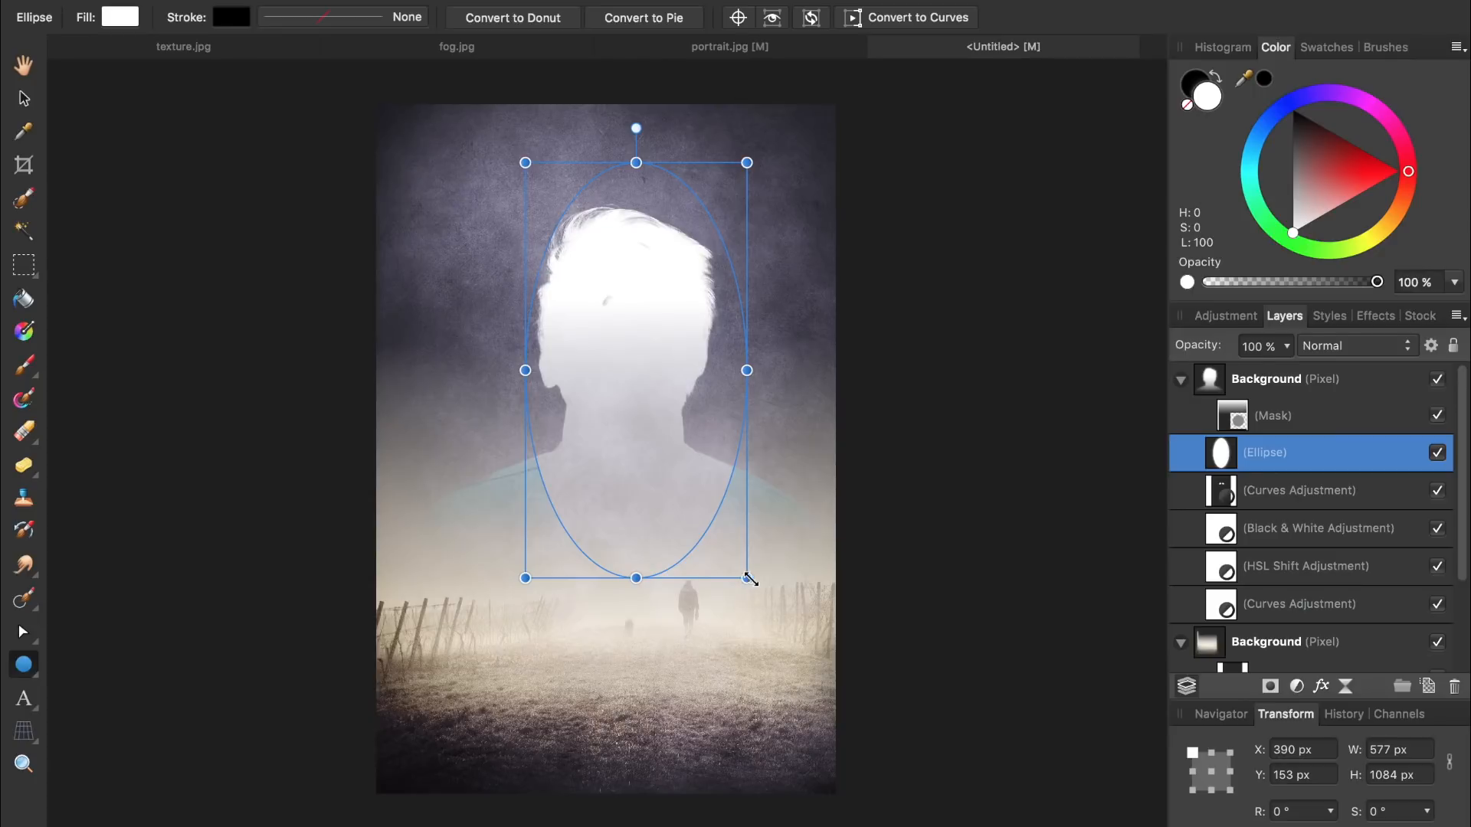
{"action": "left_click_drag", "start_coordinate": [1228, 455], "coordinate": [1186, 616]}
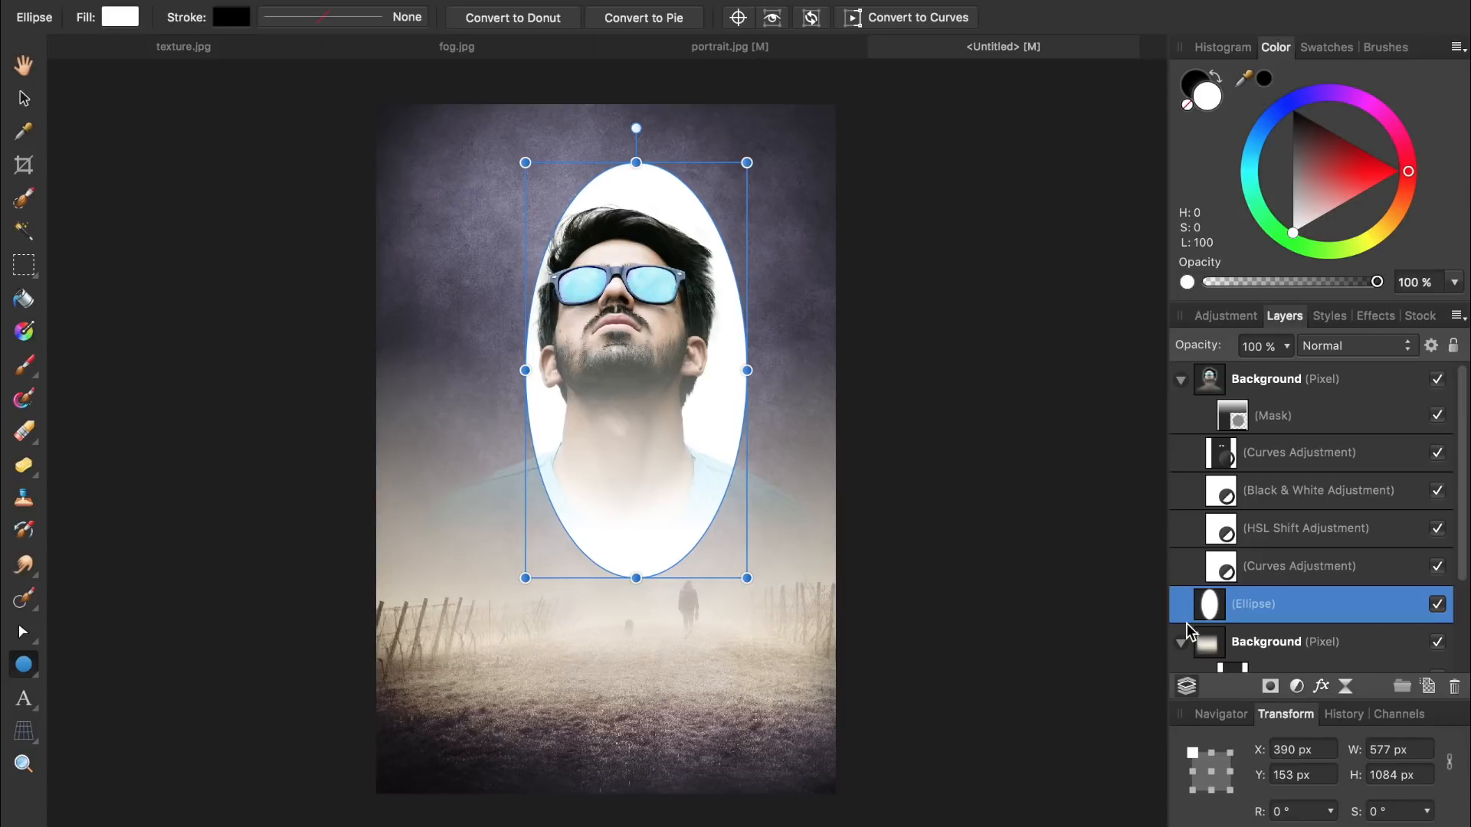
Fill the ellipse with a radial gradient from pale yellow (H 52, S 100, L 81) at the centre to orange (H 18, S 100, L 50)
{"action": "key", "text": "g"}
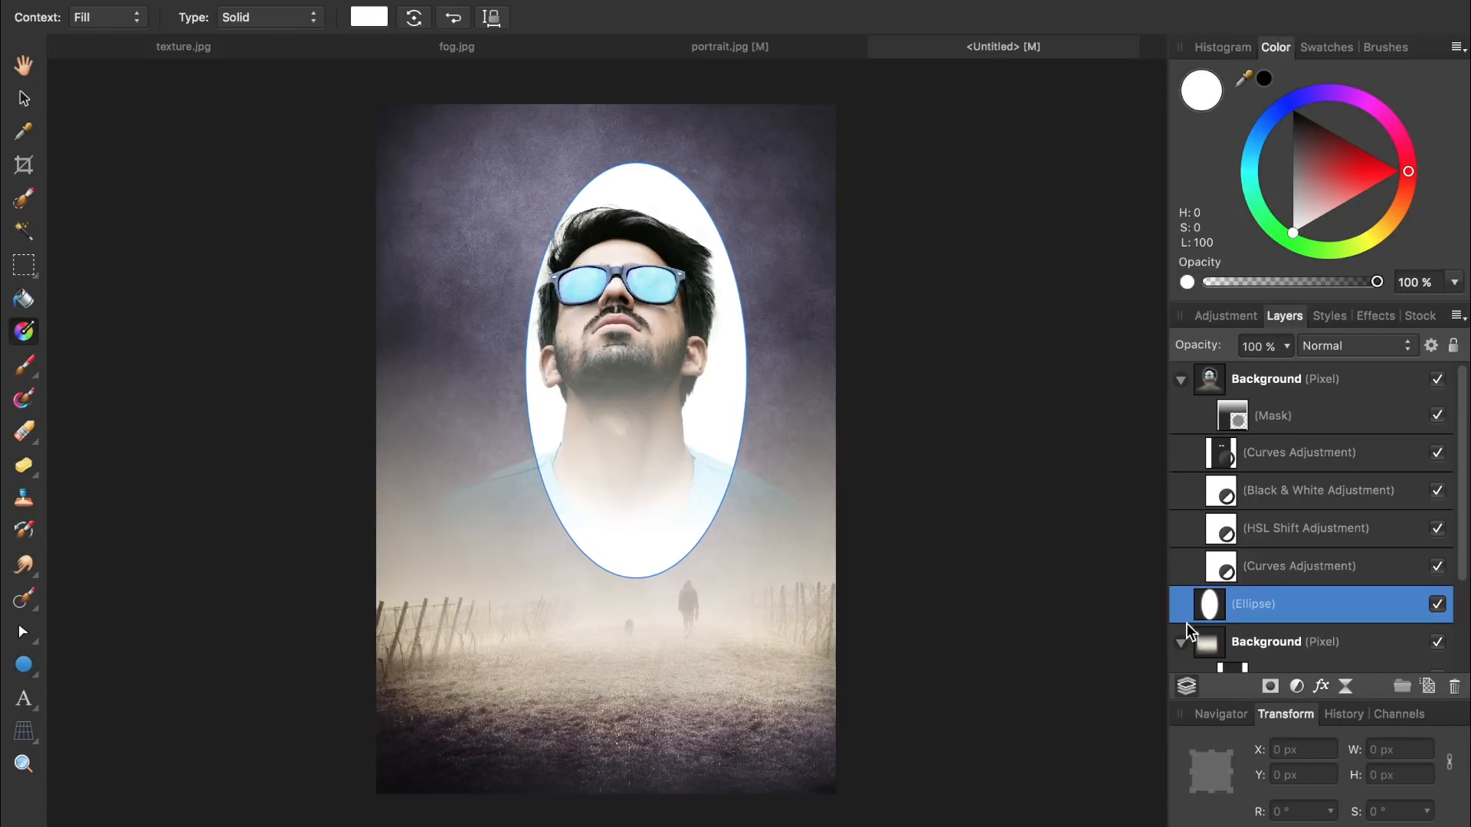
{"action": "left_click_drag", "start_coordinate": [645, 369], "coordinate": [642, 168]}
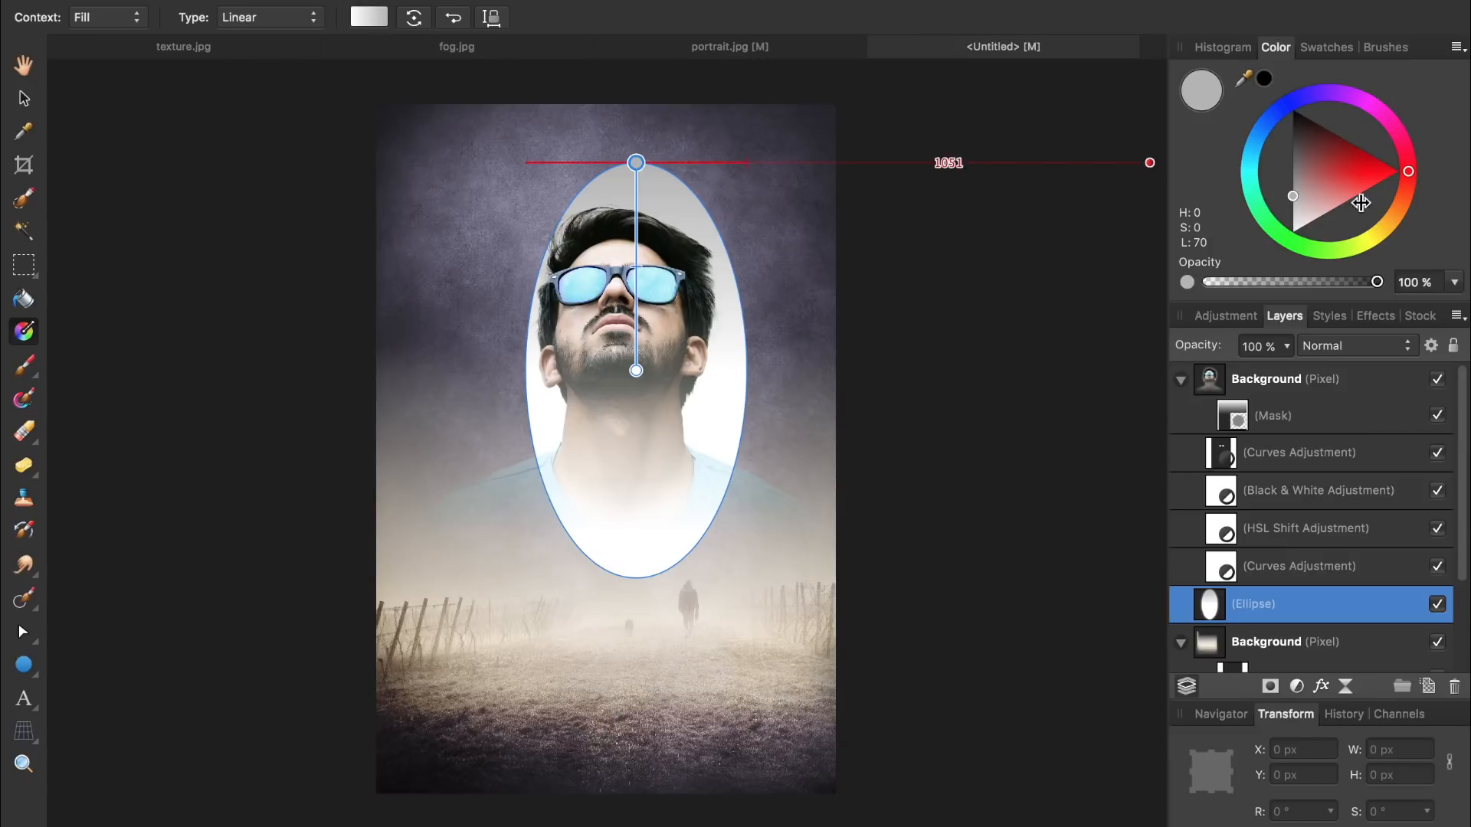
{"action": "left_click", "coordinate": [1397, 197]}
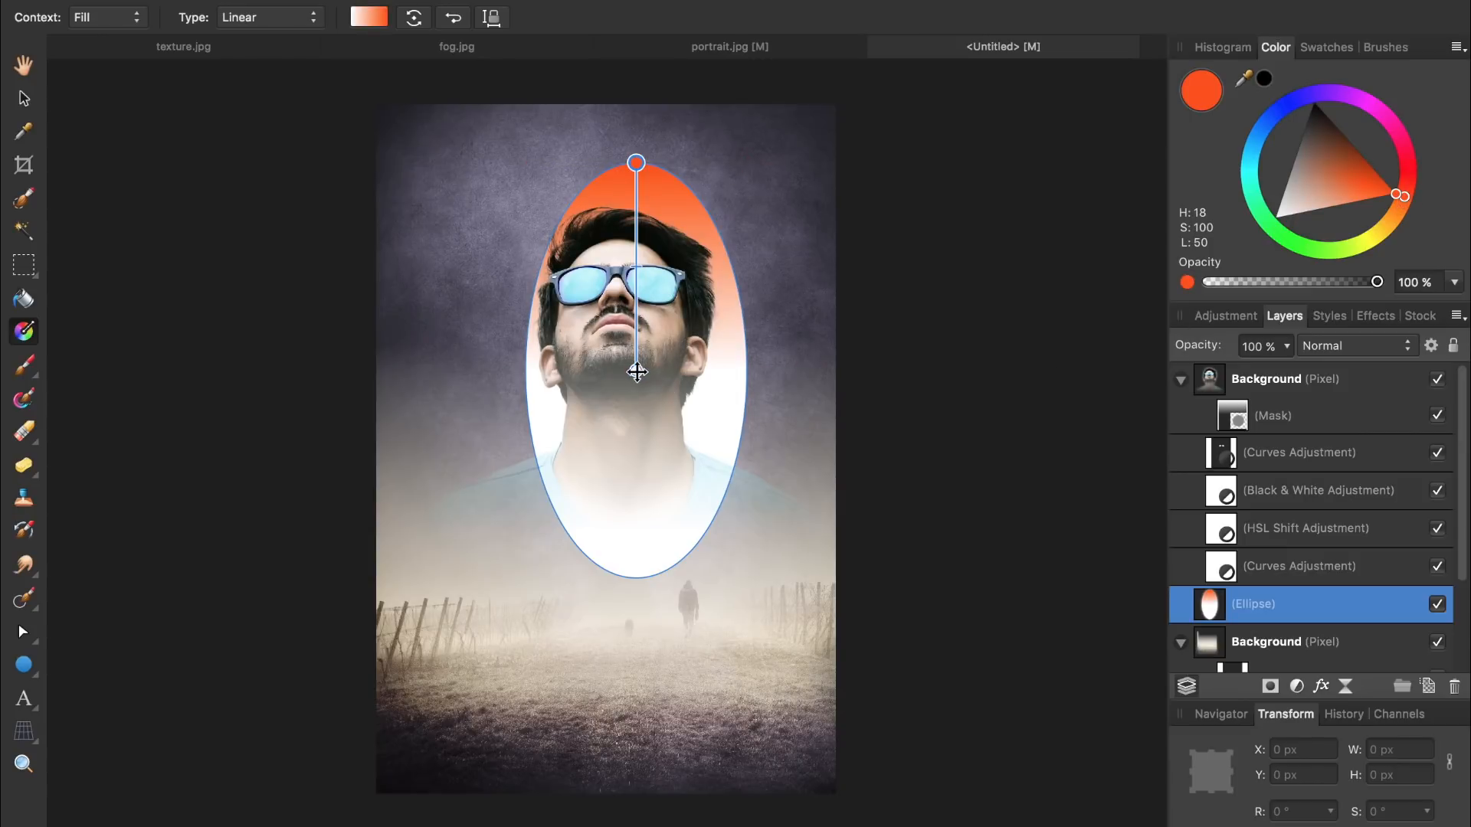
{"action": "left_click", "coordinate": [637, 372]}
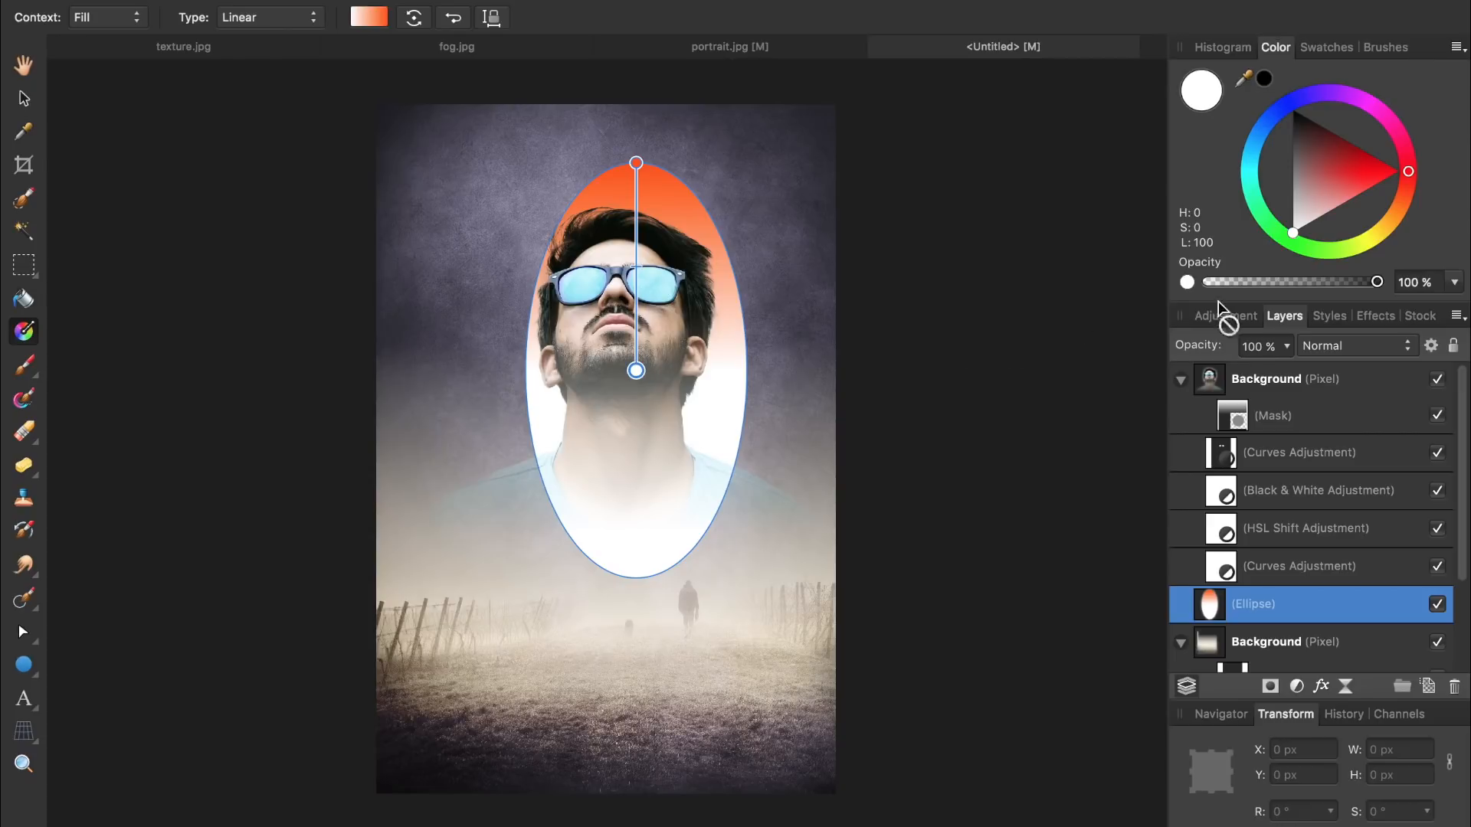
{"action": "left_click", "coordinate": [1381, 236]}
{"action": "left_click_drag", "start_coordinate": [1295, 207], "coordinate": [1292, 205]}
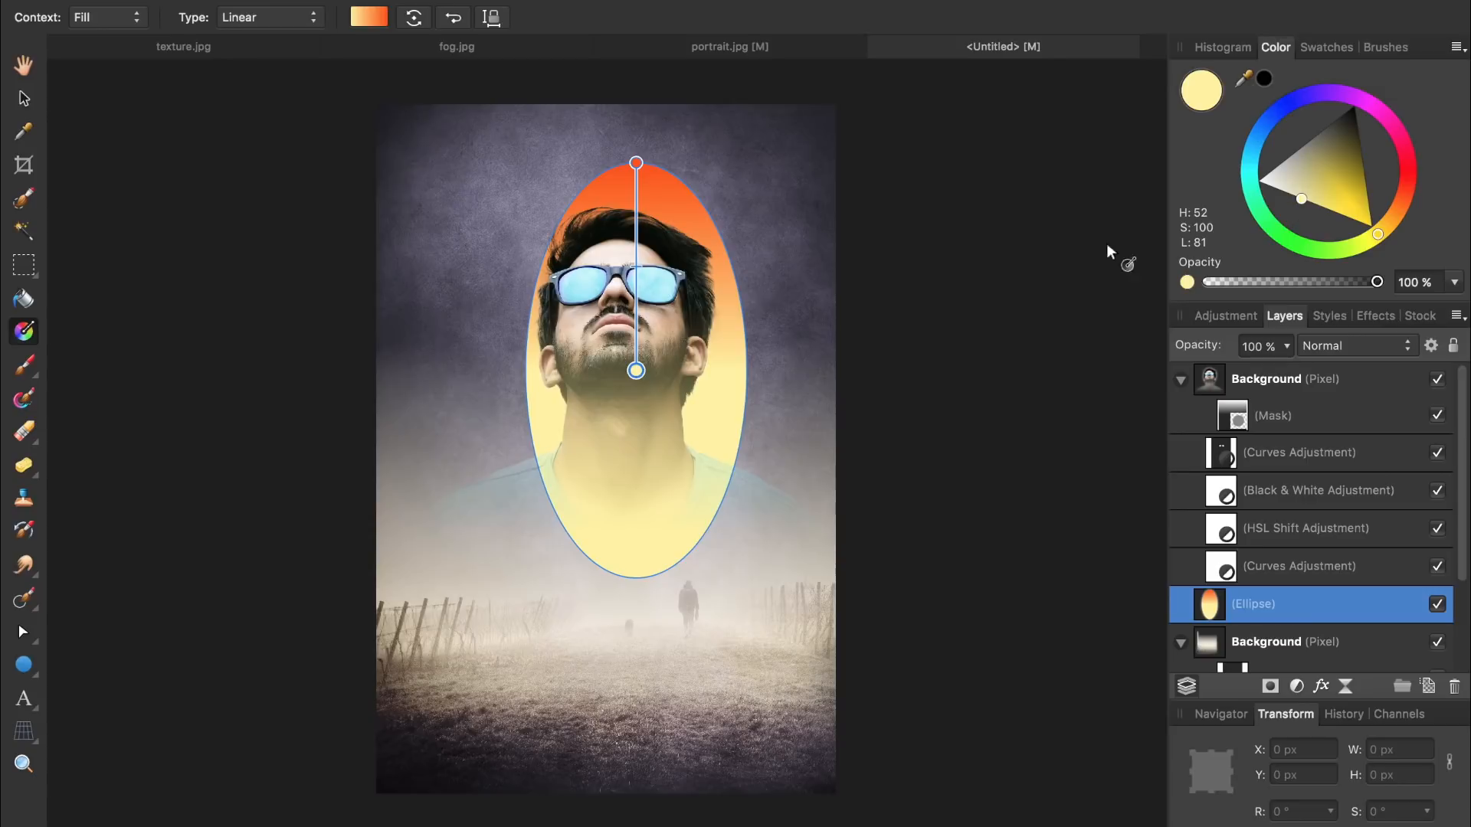
{"action": "left_click", "coordinate": [255, 25]}
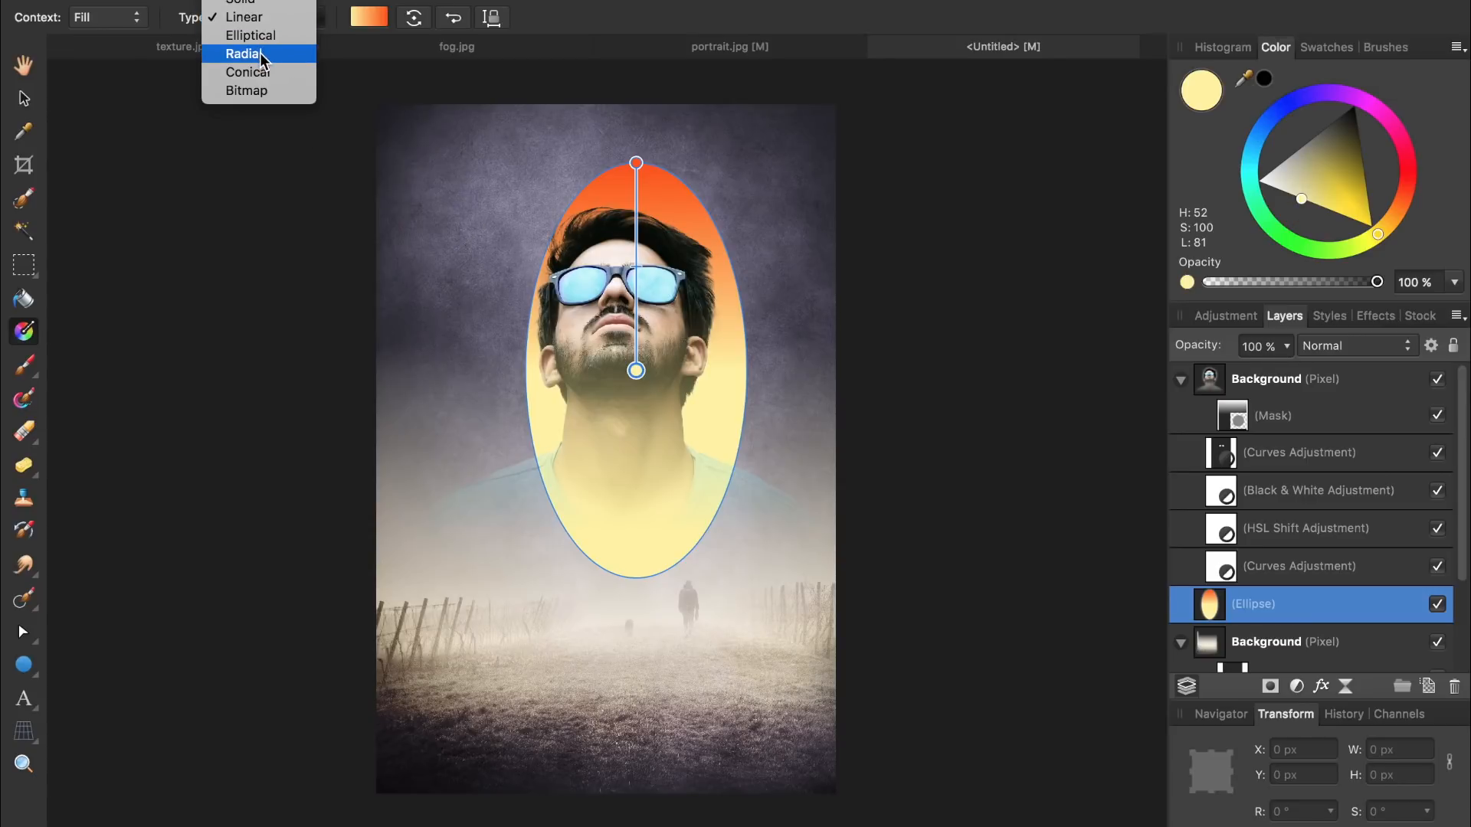
{"action": "left_click", "coordinate": [260, 53]}
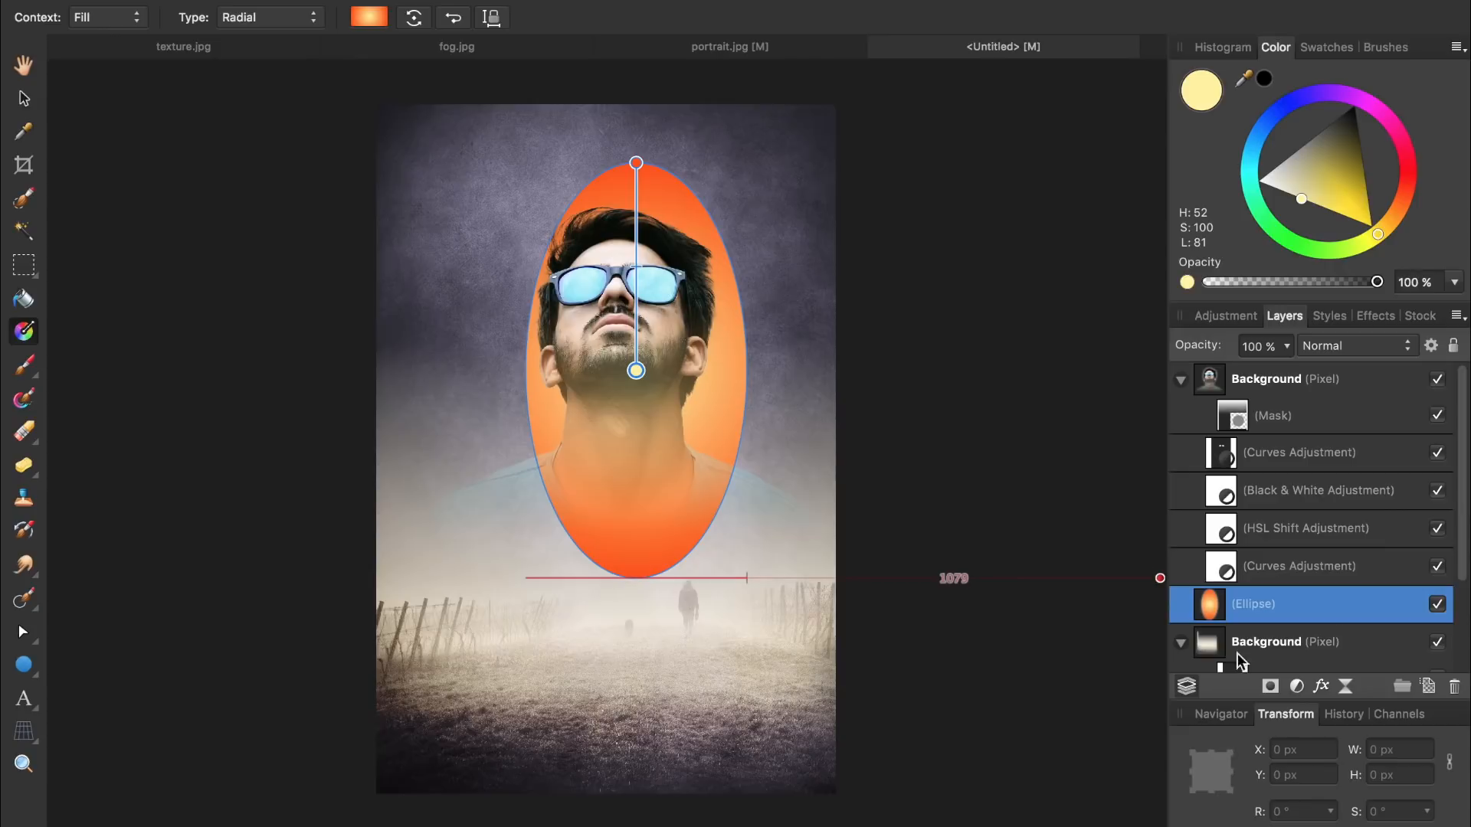
Add a mask to the ellipse and fill it with an elliptical gradient from white at the centre to black at the edge
{"action": "left_click", "coordinate": [1271, 686]}
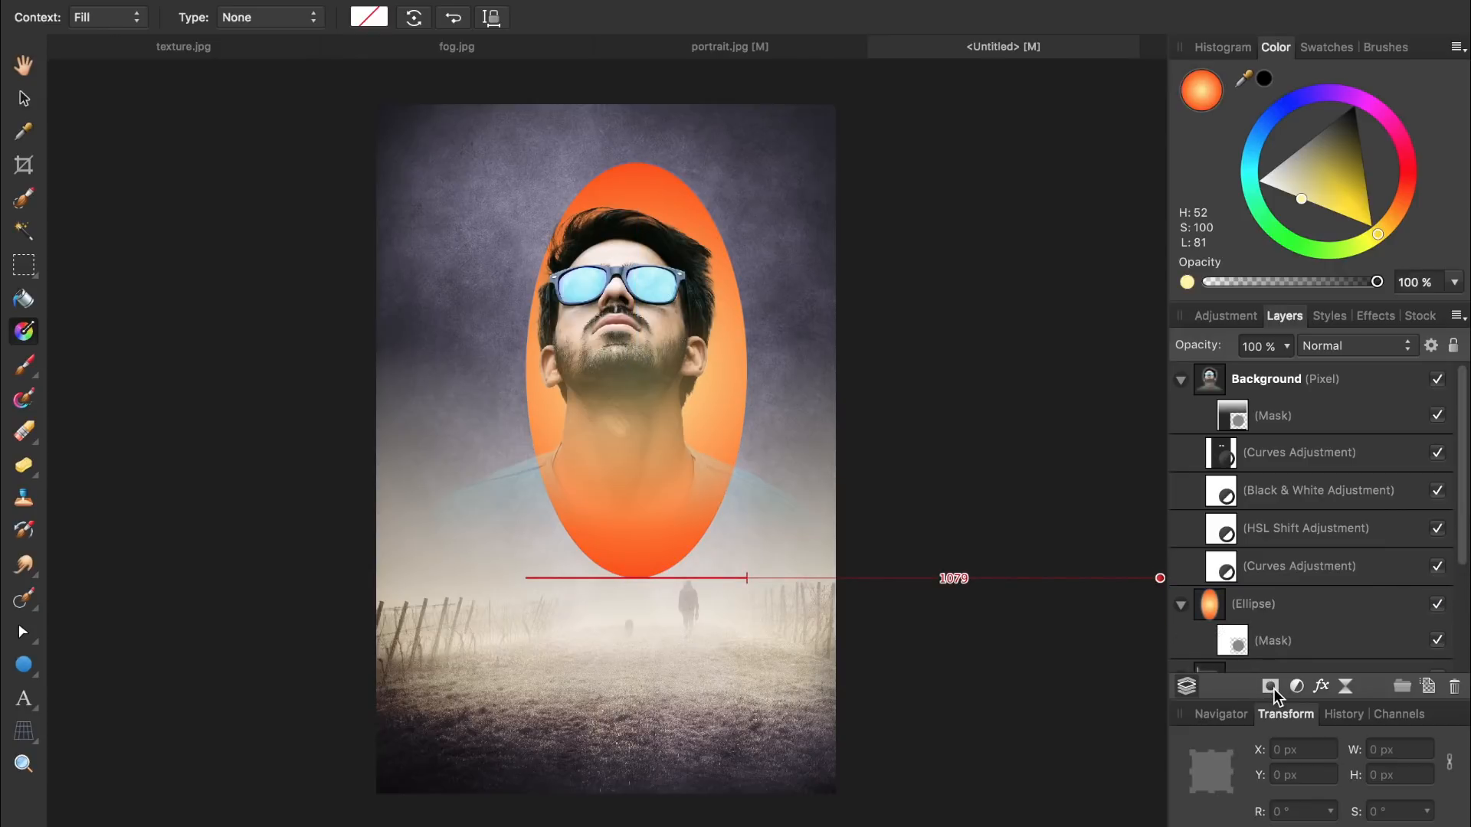
{"action": "left_click_drag", "start_coordinate": [642, 374], "coordinate": [640, 167]}
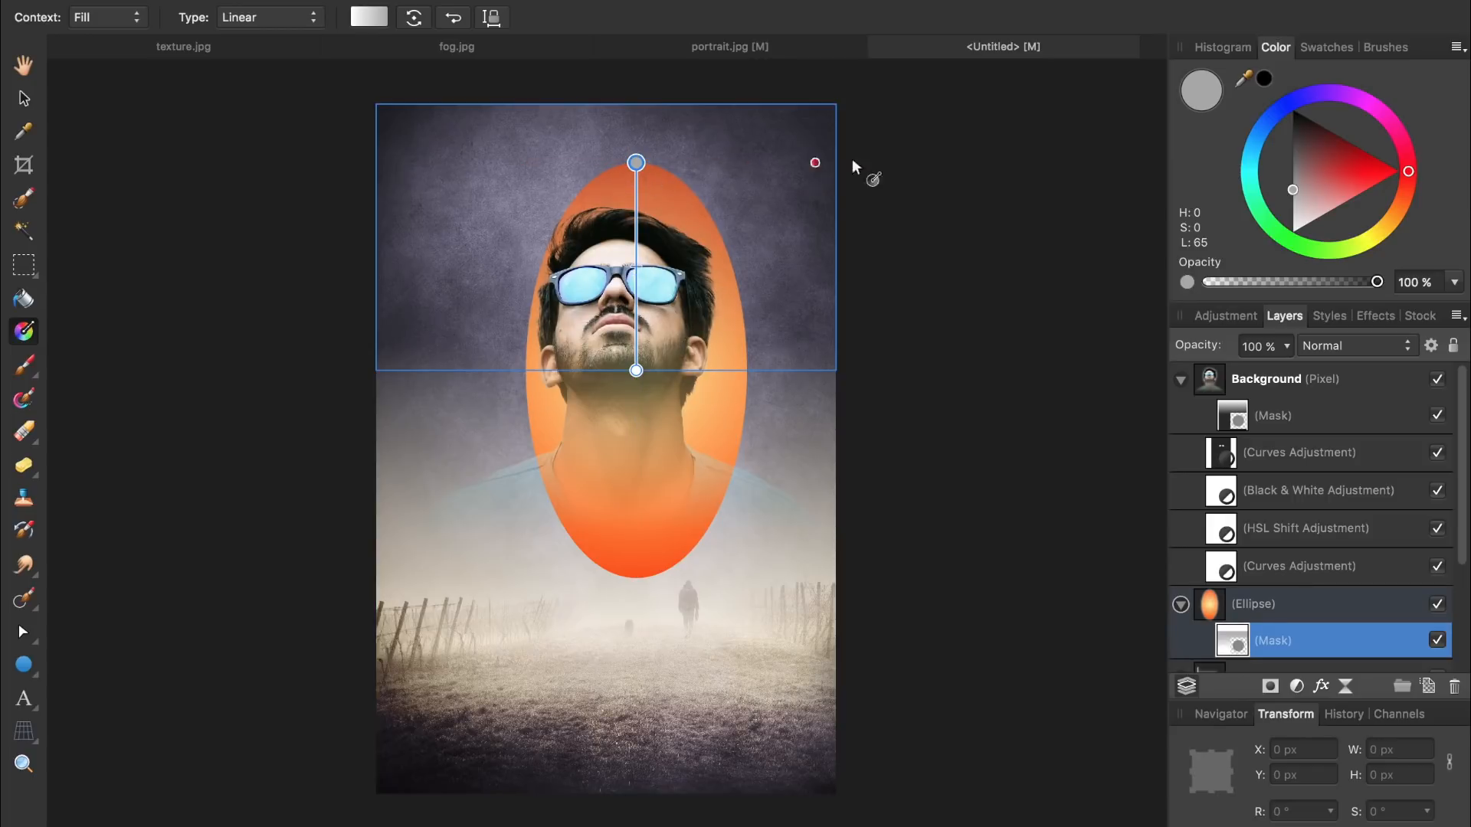
{"action": "left_click_drag", "start_coordinate": [1302, 200], "coordinate": [1245, 57]}
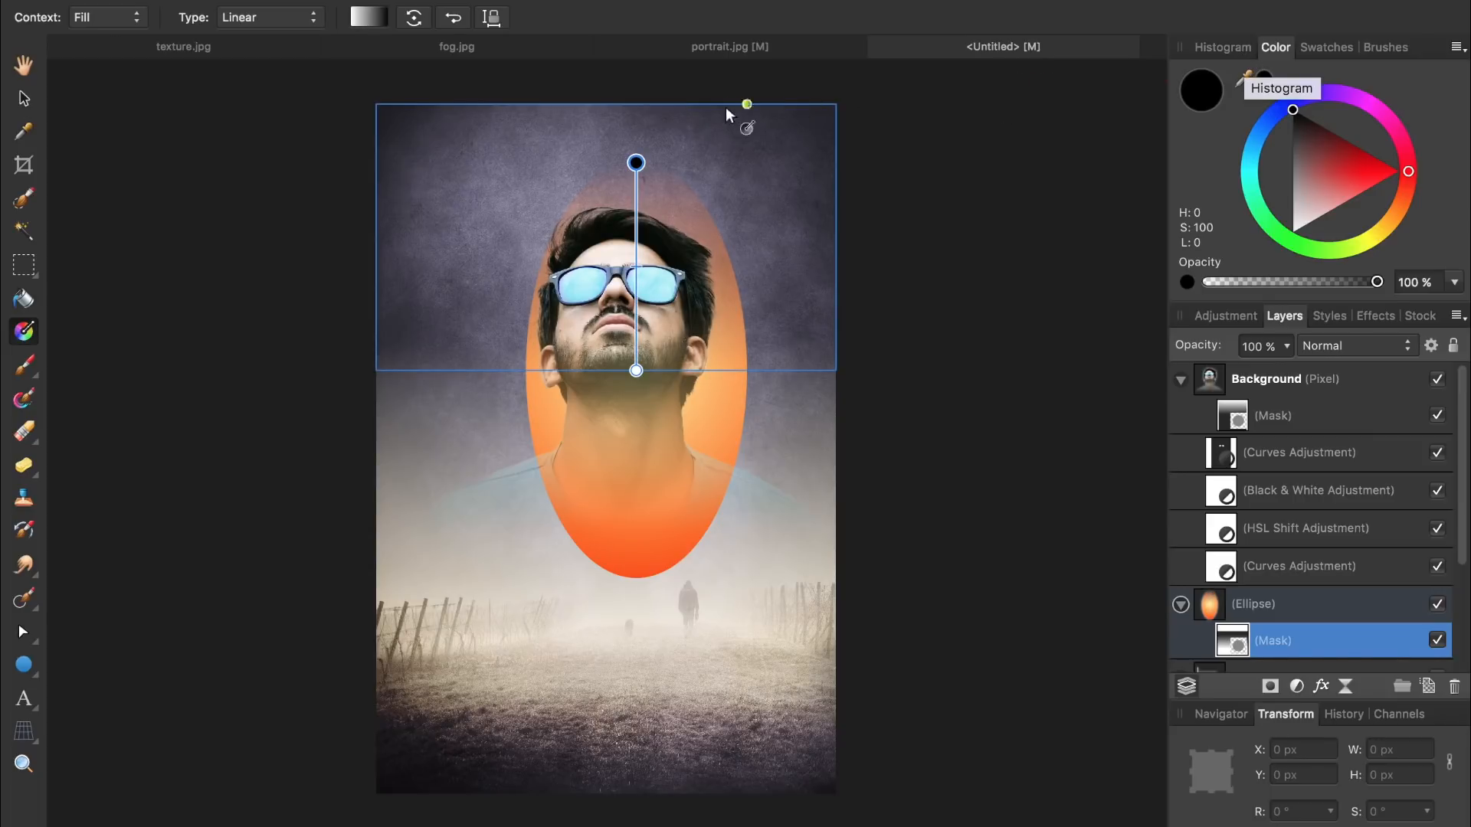
{"action": "left_click", "coordinate": [303, 21]}
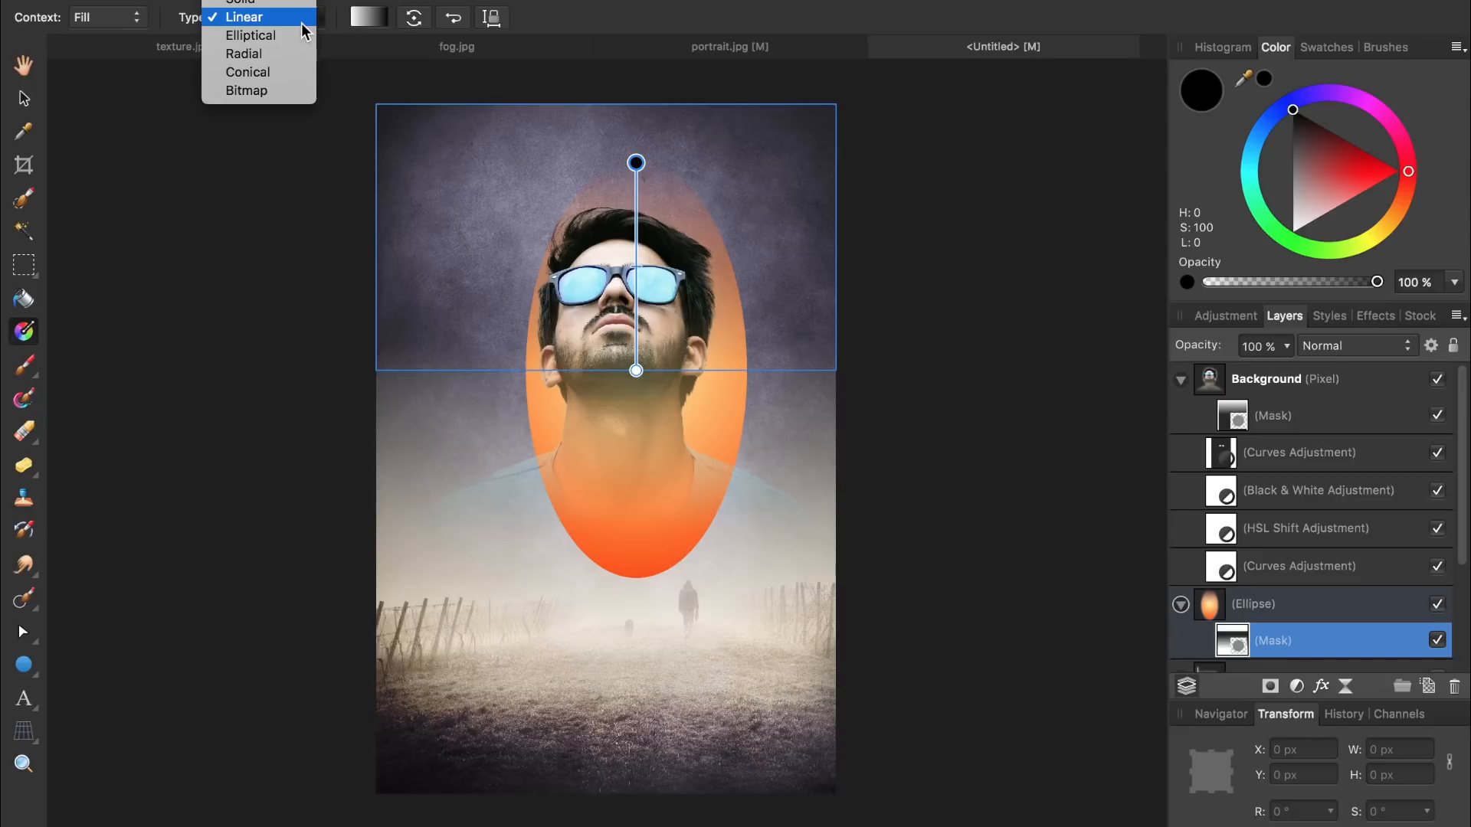
{"action": "left_click", "coordinate": [300, 34]}
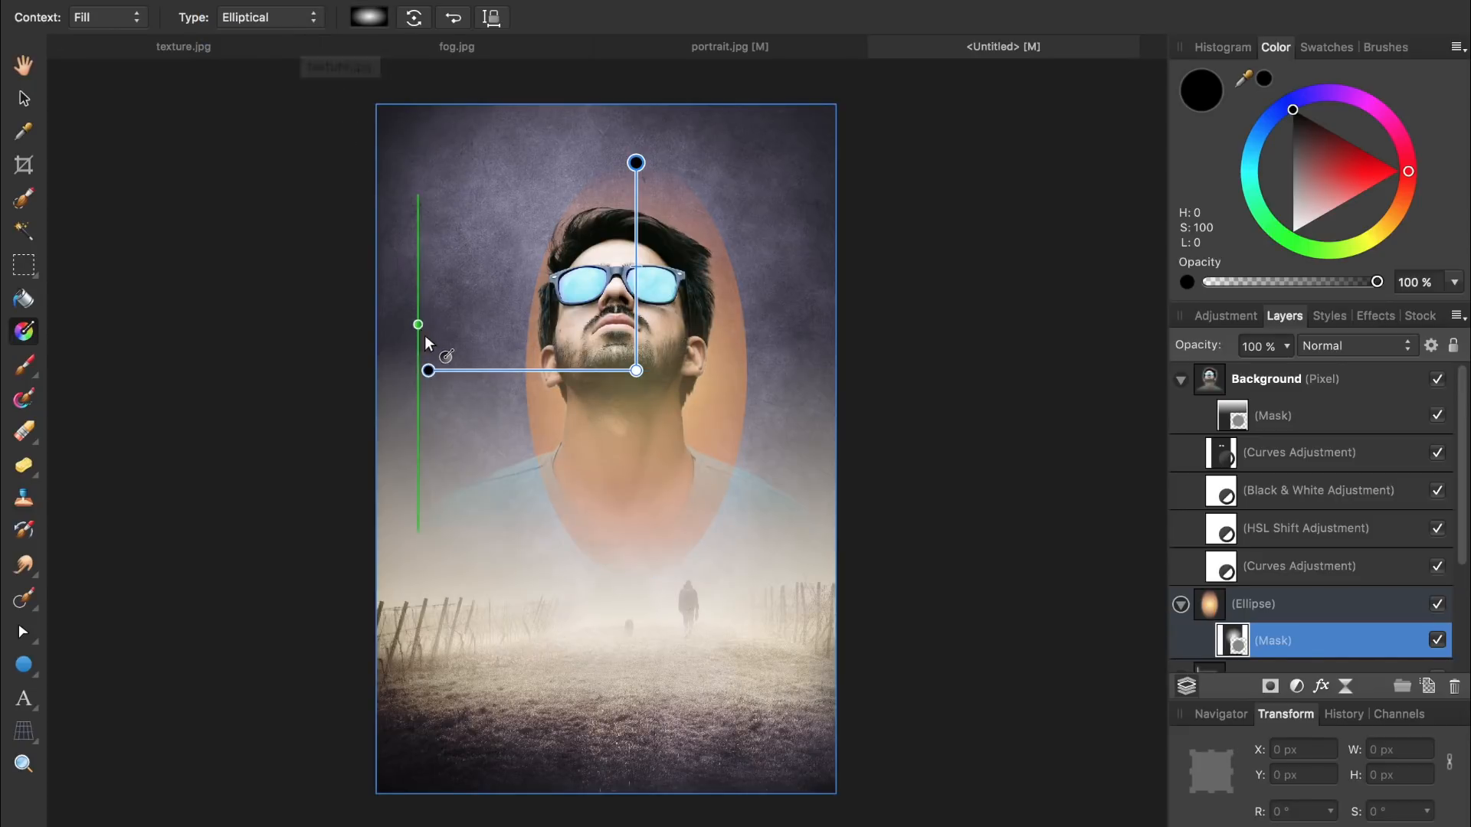
Shorten the horizontal axis of the ellipse's mask gradient, and widen the ellipse to about 812 × 1084 px, centred behind the man's head
{"action": "left_click_drag", "start_coordinate": [431, 373], "coordinate": [532, 379]}
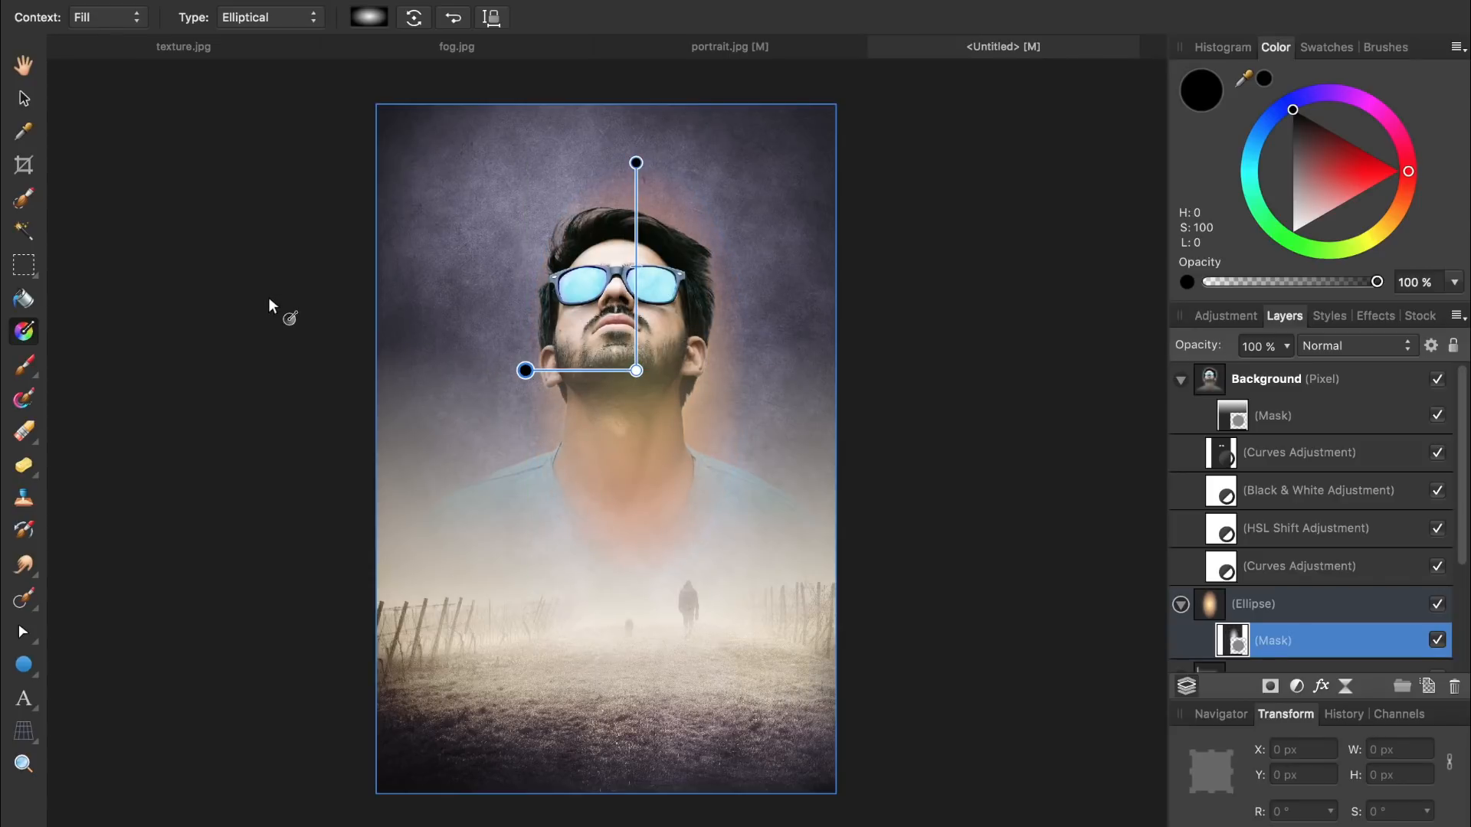
{"action": "left_click", "coordinate": [25, 101]}
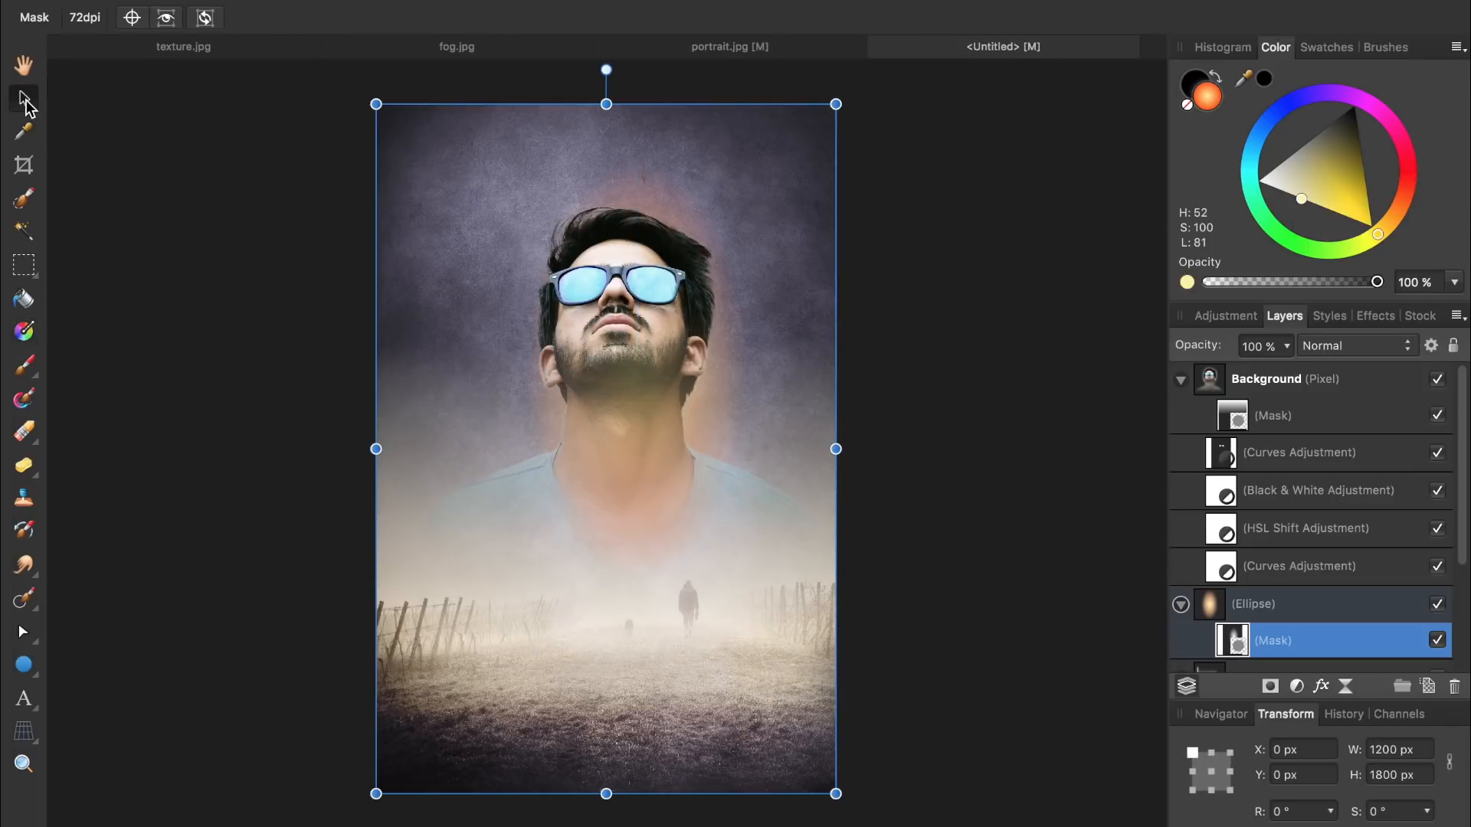
{"action": "left_click", "coordinate": [706, 384]}
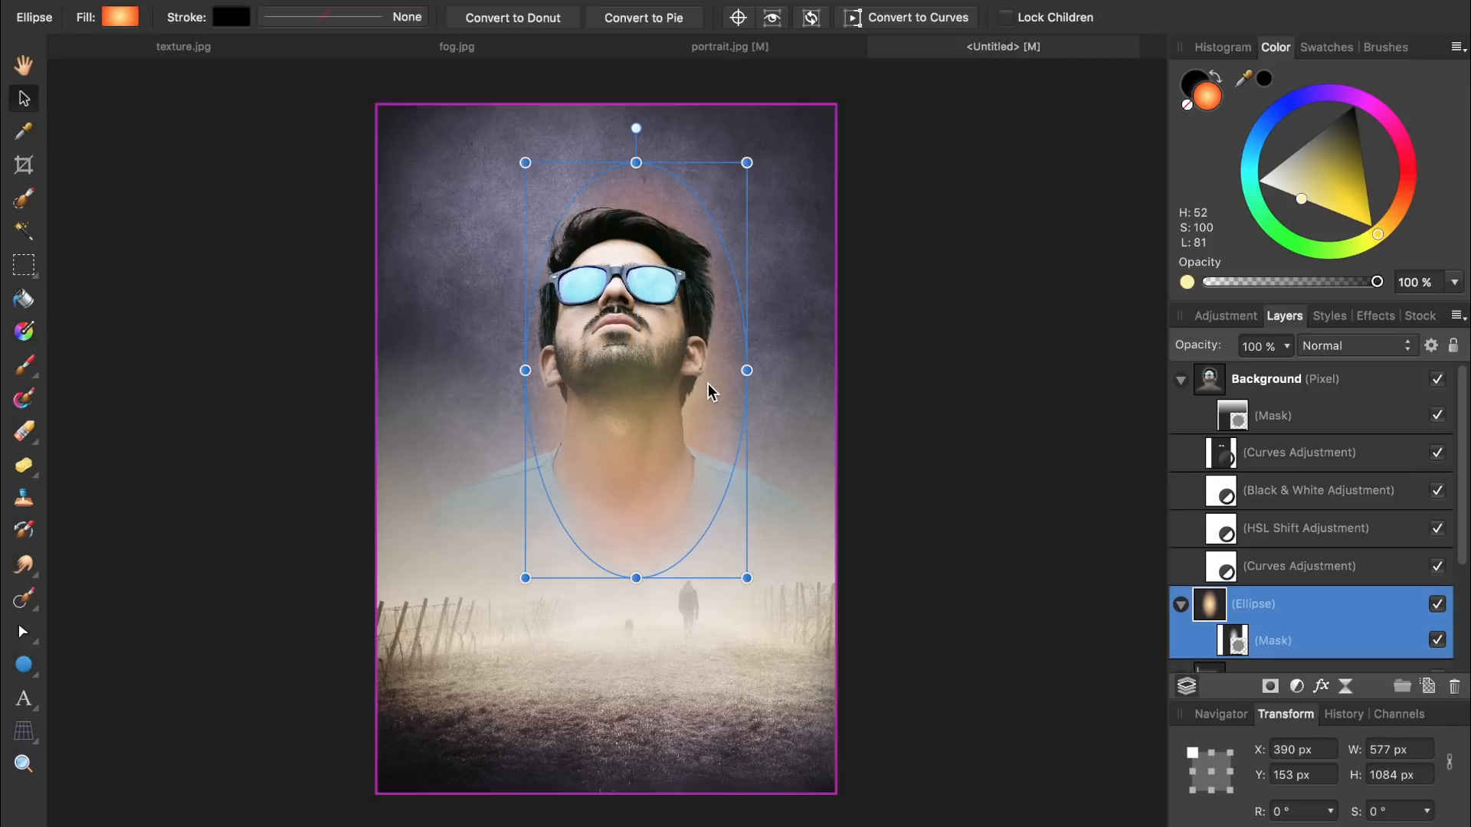
{"action": "left_click_drag", "start_coordinate": [747, 370], "coordinate": [797, 361]}
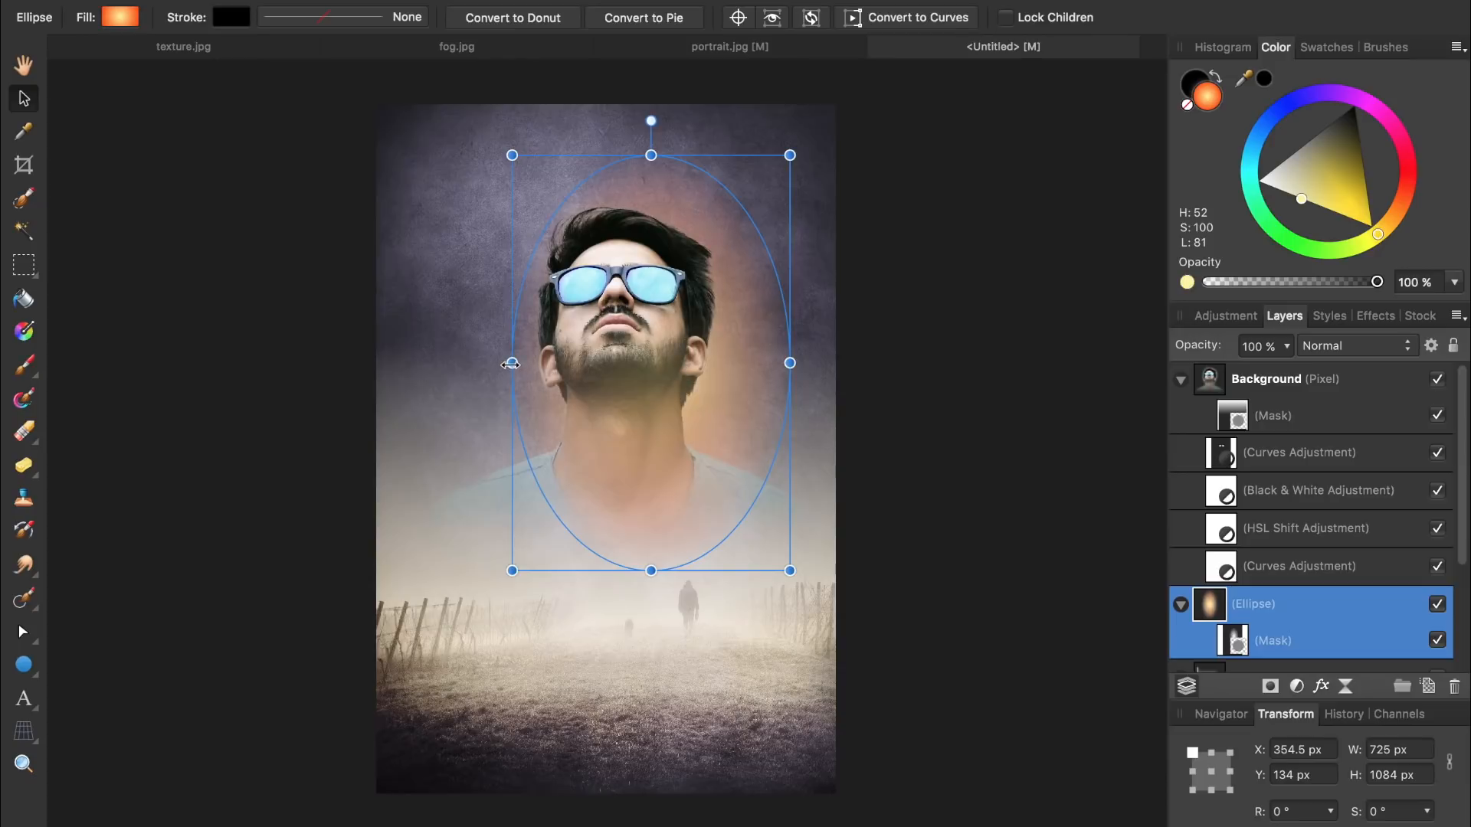
{"action": "left_click_drag", "start_coordinate": [512, 364], "coordinate": [478, 364]}
{"action": "left_click_drag", "start_coordinate": [654, 370], "coordinate": [641, 369]}
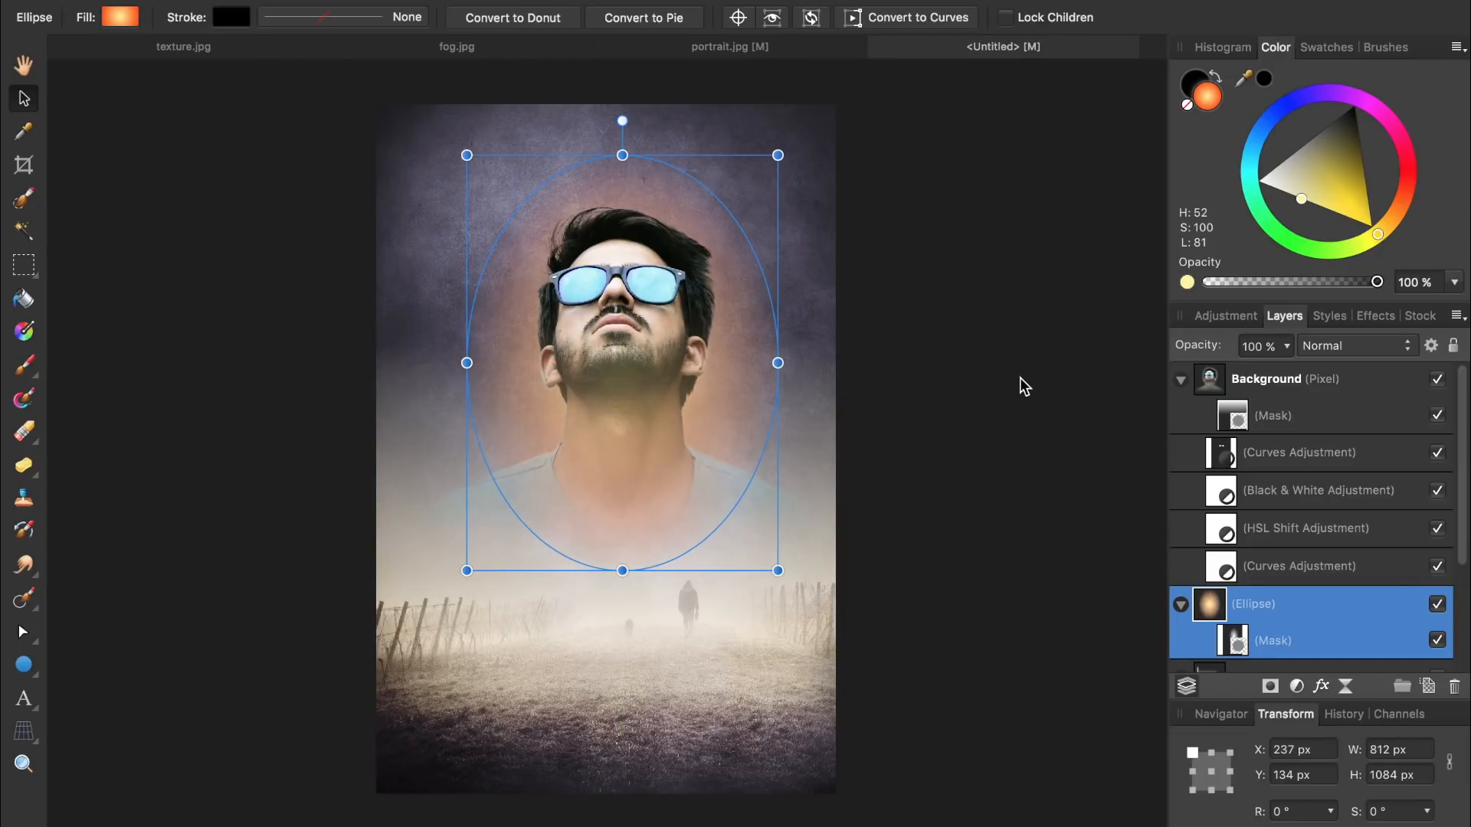
Set the ellipse layer's blend mode to Vivid Light
{"action": "left_click", "coordinate": [1353, 346]}
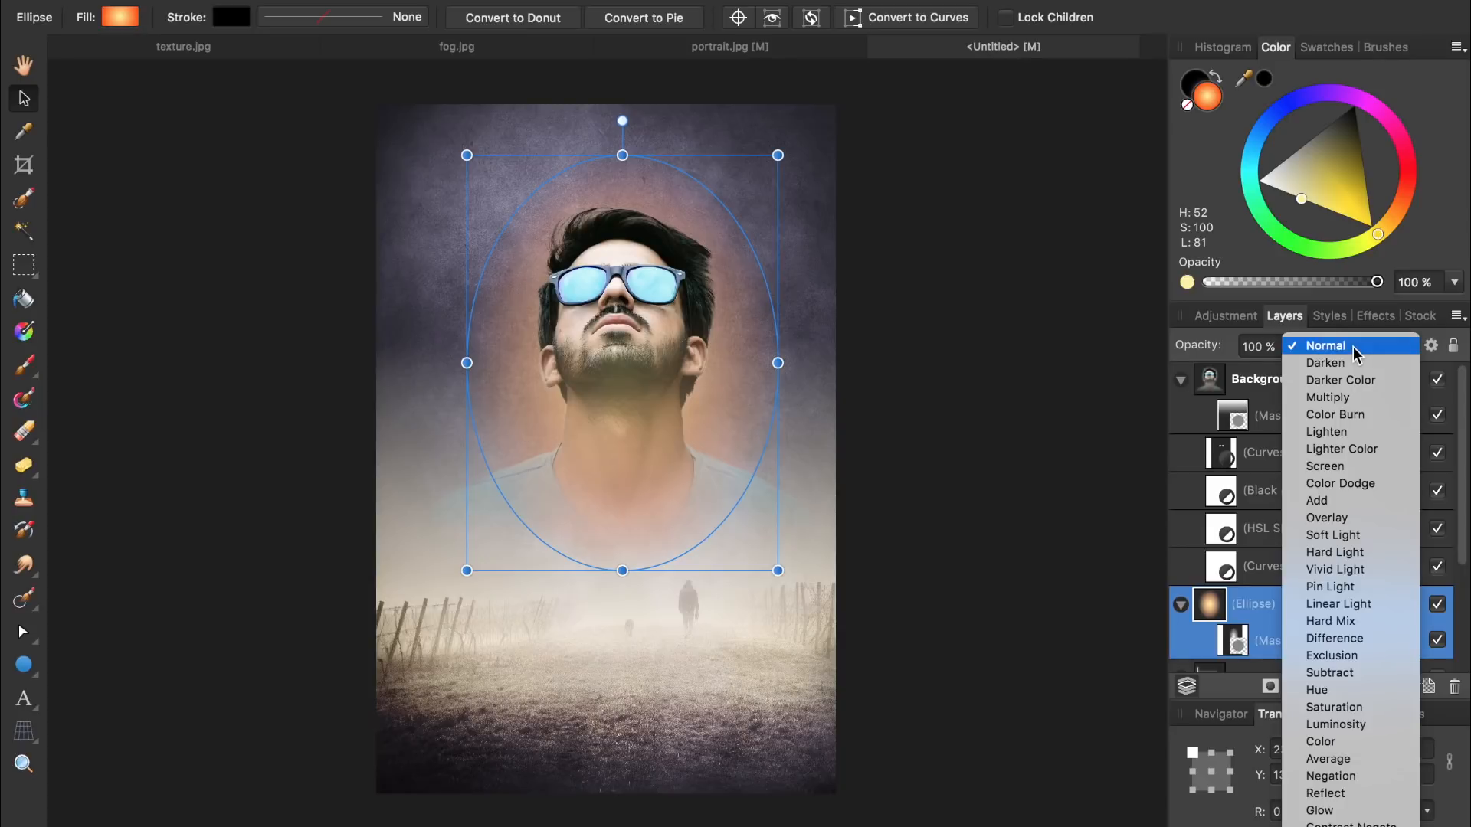
{"action": "left_click", "coordinate": [1365, 564]}
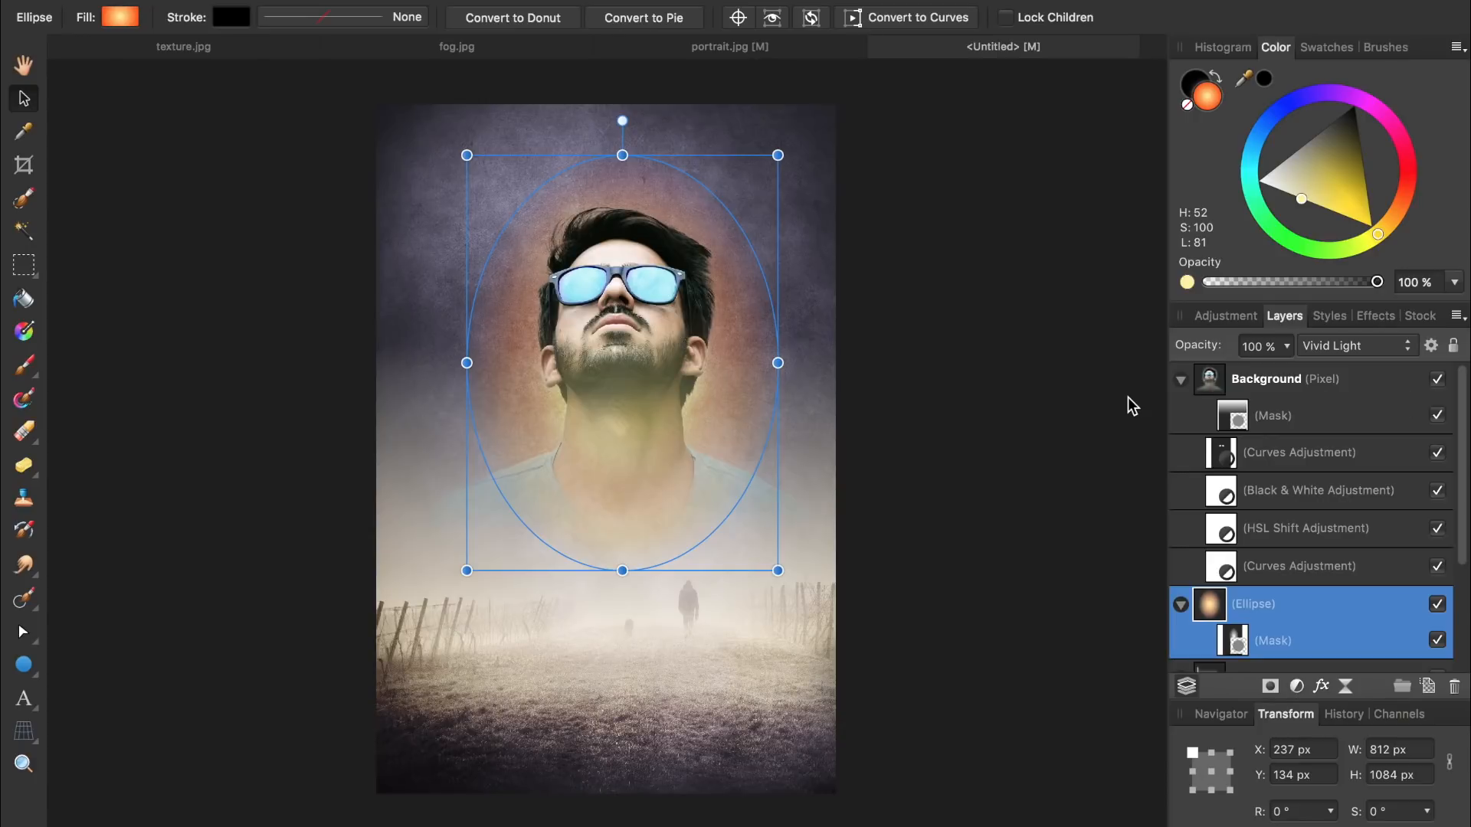
Add a Curves adjustment at the top of the layer stack and pull the Master curve's midpoint slightly down to darken the whole composite
{"action": "key", "text": "super+m"}
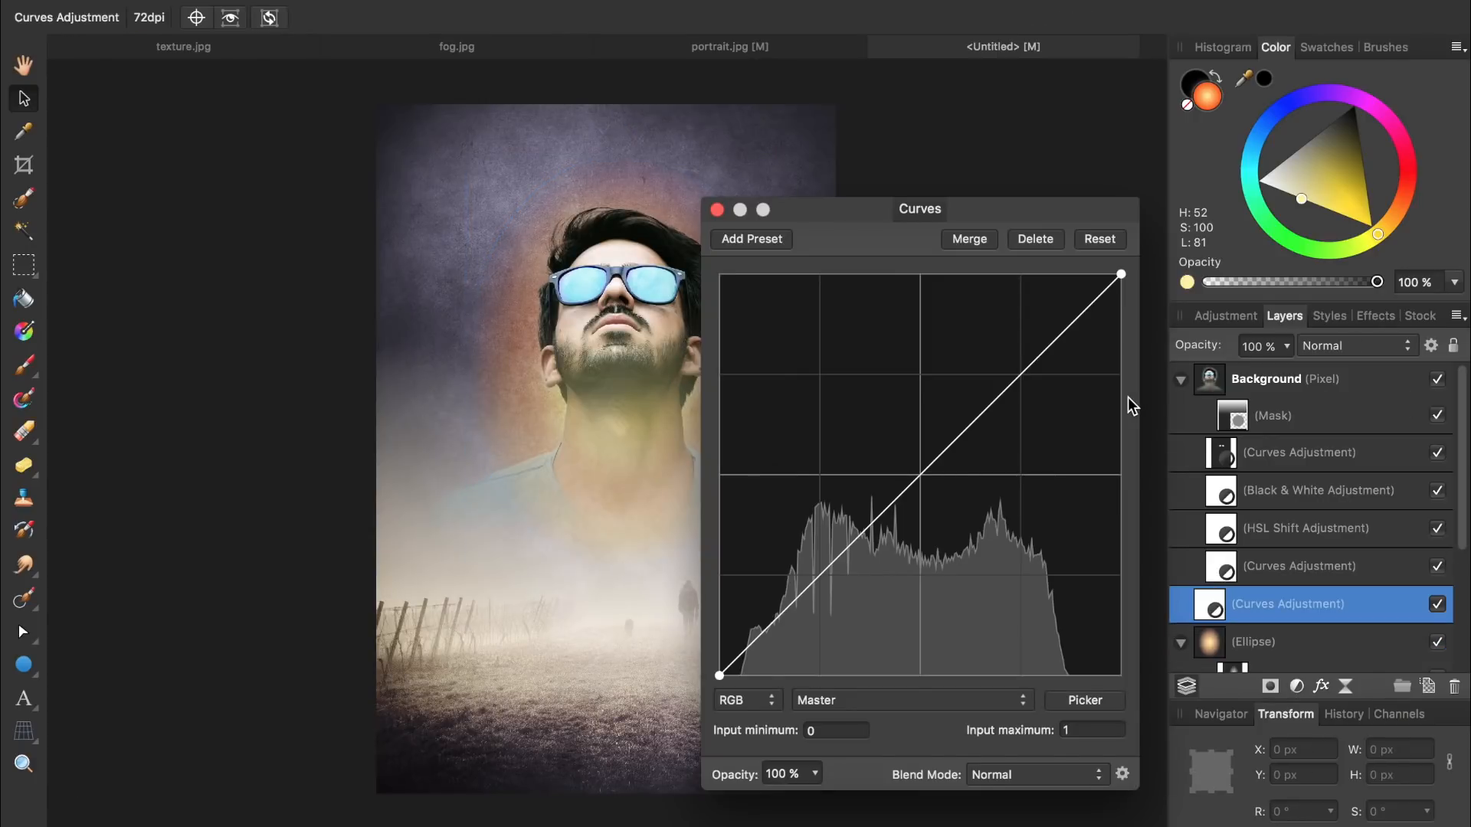
{"action": "left_click_drag", "start_coordinate": [1172, 602], "coordinate": [1173, 355]}
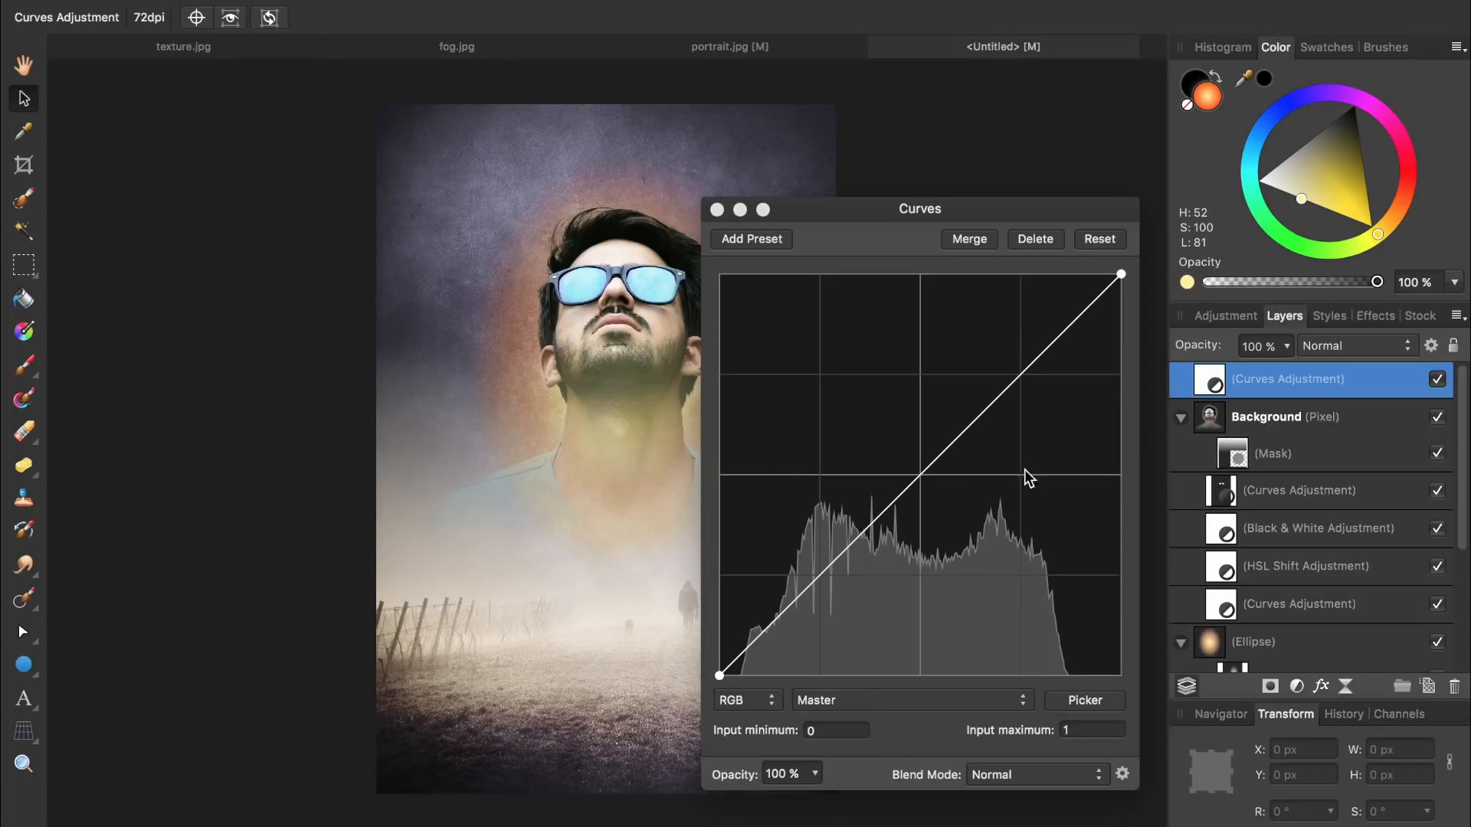
{"action": "left_click", "coordinate": [923, 474]}
{"action": "left_click_drag", "start_coordinate": [923, 477], "coordinate": [934, 509]}
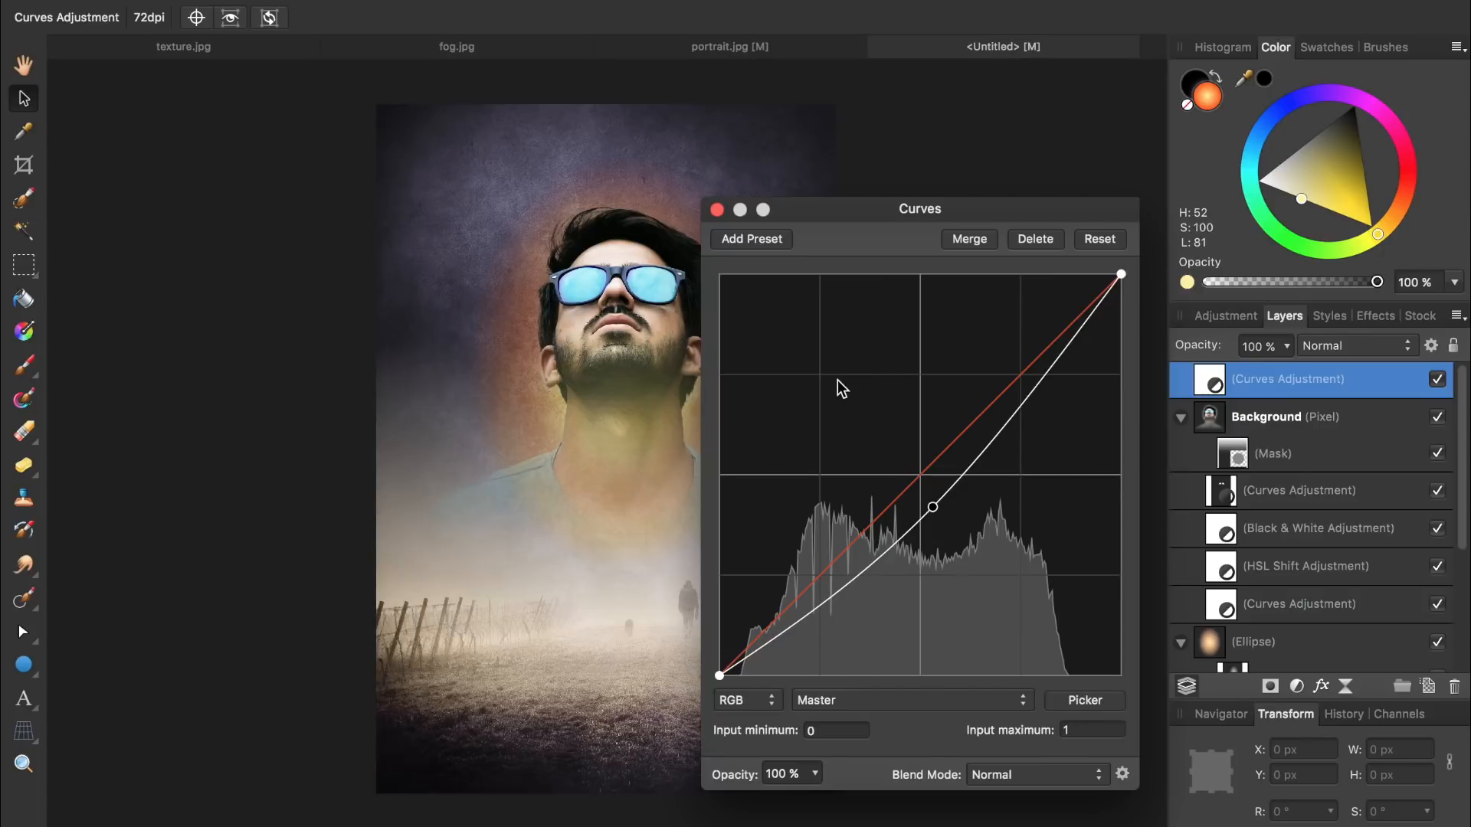
{"action": "left_click", "coordinate": [717, 209]}
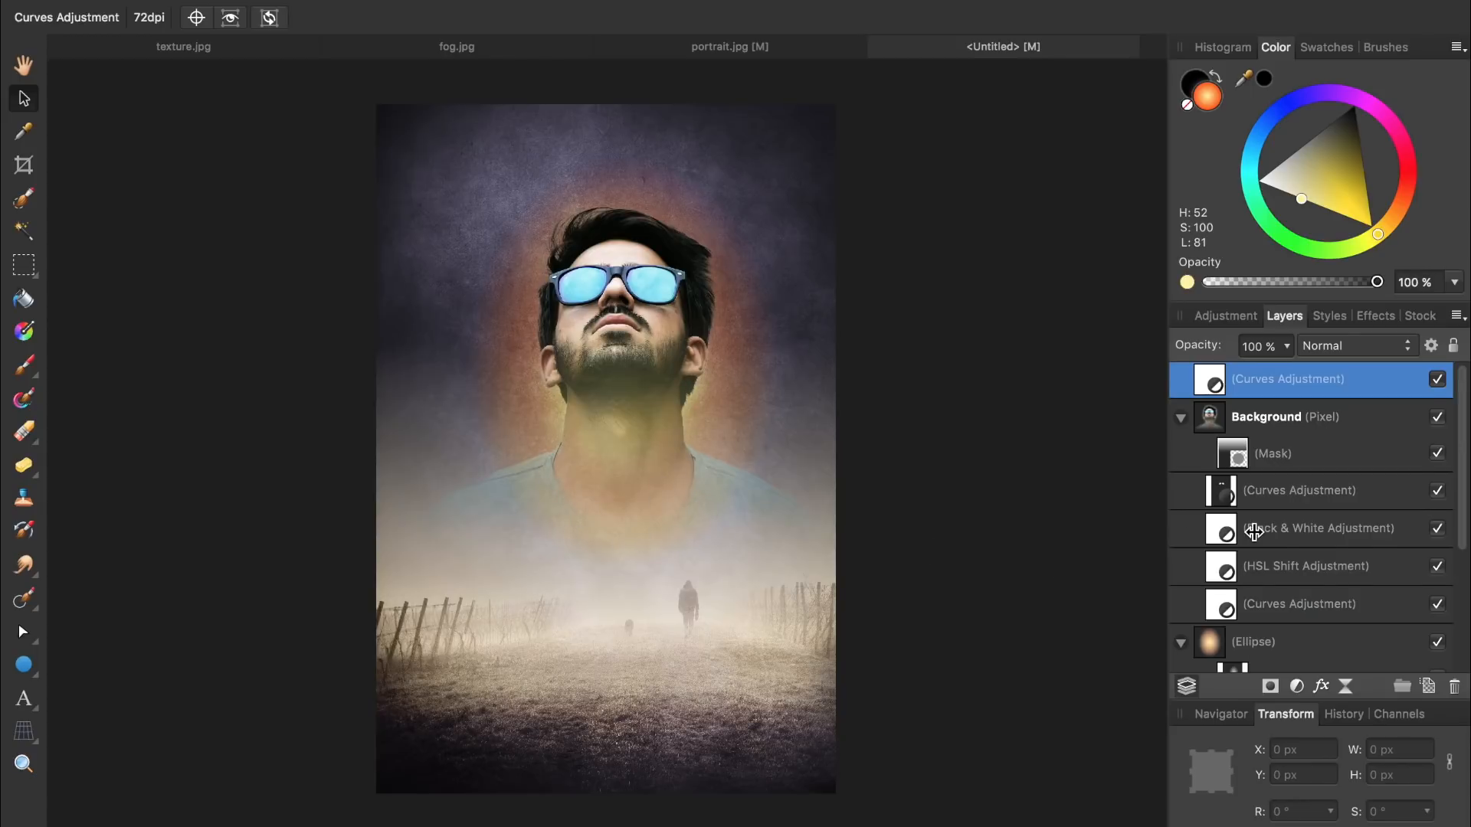
Paint black on the ellipse's mask over the man's neck and chest with a soft brush about 372 px wide
{"action": "scroll", "coordinate": [1253, 532], "scroll_direction": "down", "scroll_amount": 1}
{"action": "left_click", "coordinate": [1231, 633]}
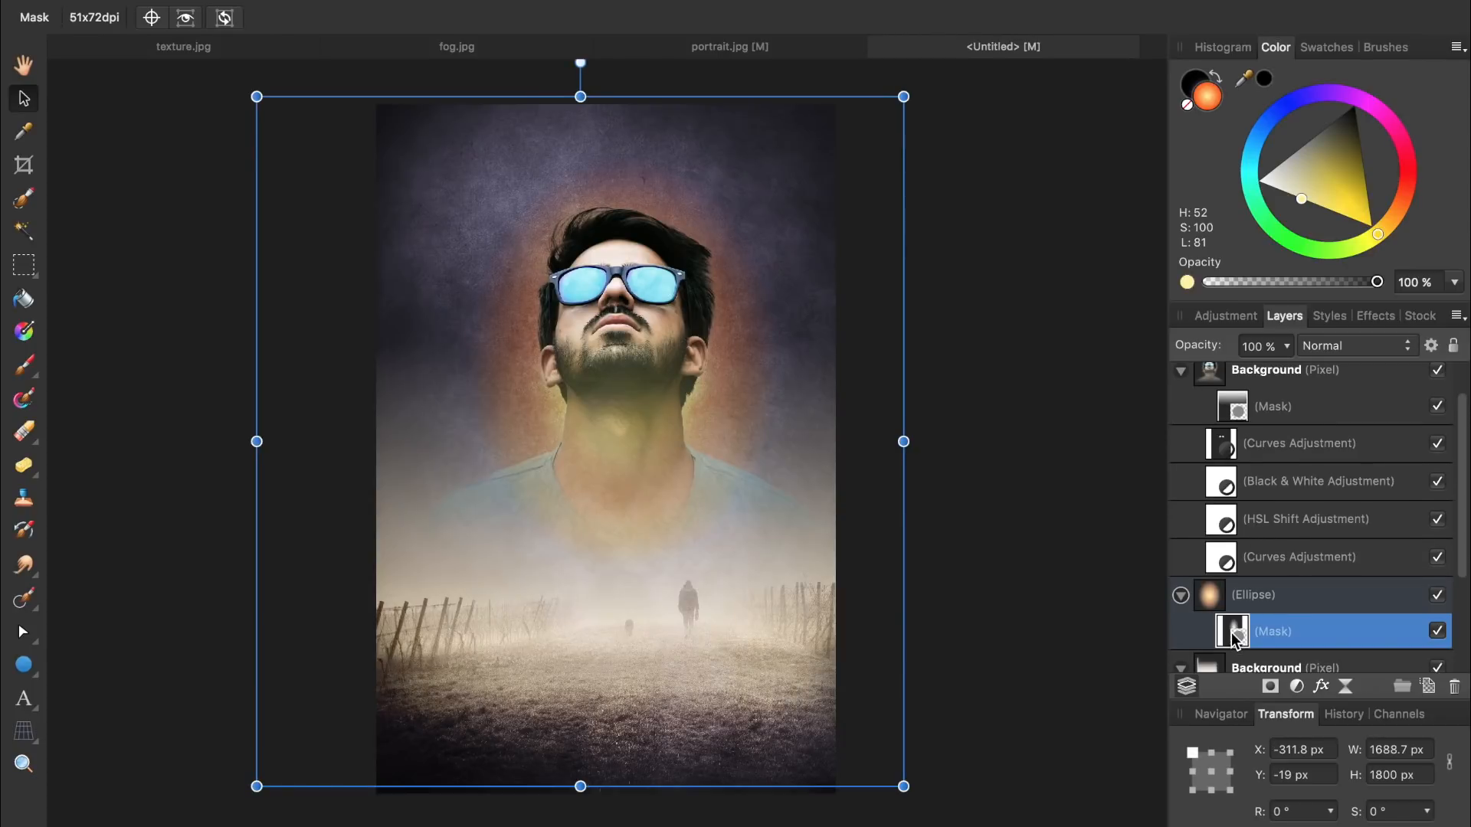
{"action": "key", "text": "b"}
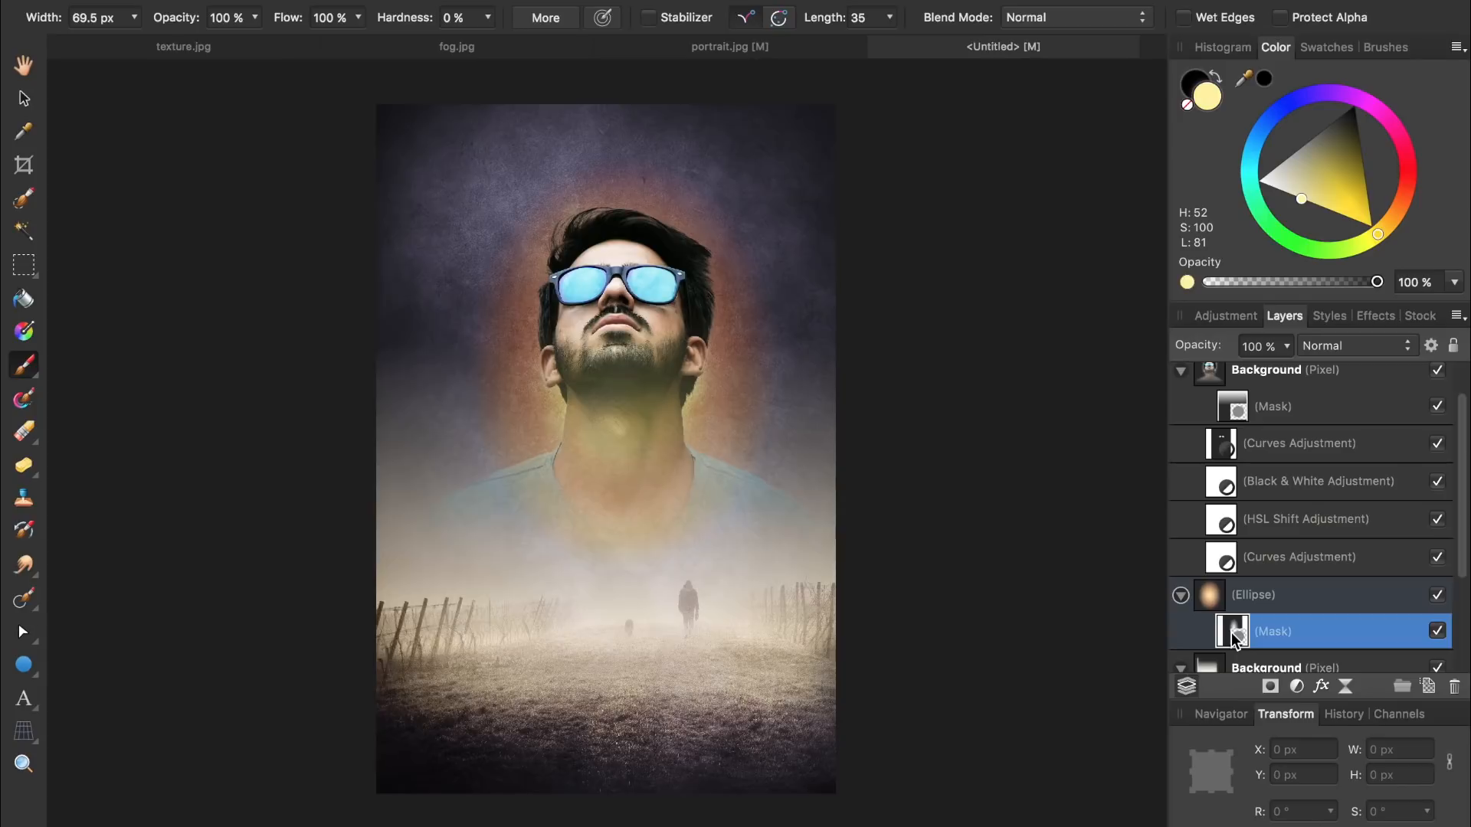
{"action": "left_click", "coordinate": [1192, 81]}
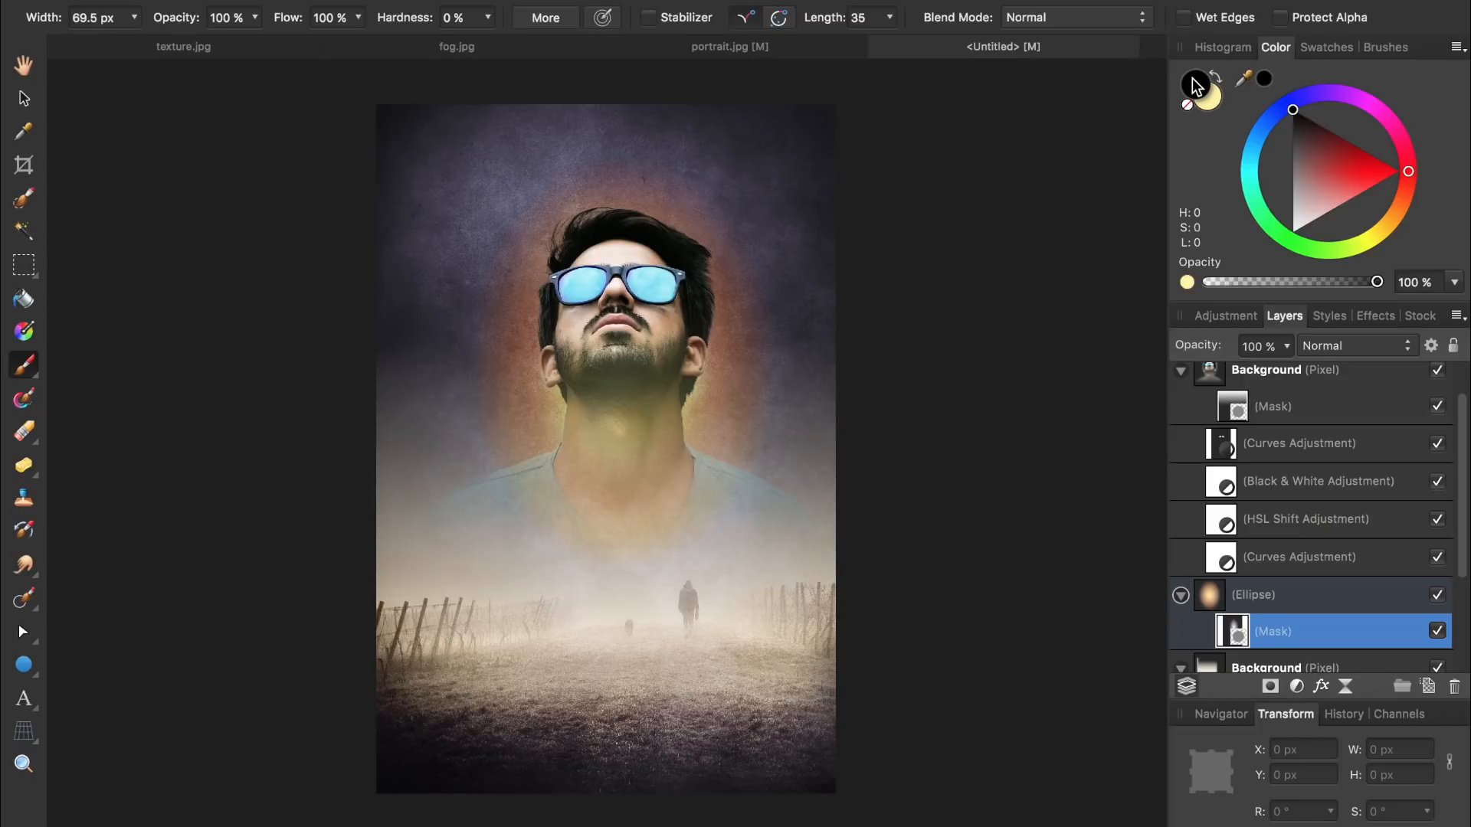
{"action": "key", "text": "bracketright"}
{"action": "key", "text": "bracketright"}
{"action": "key", "text": "bracketright"}
{"action": "key", "text": "bracketright"}
{"action": "key", "text": "bracketright"}
{"action": "key", "text": "bracketright"}
{"action": "key", "text": "bracketright"}
{"action": "key", "text": "bracketright"}
{"action": "key", "text": "bracketright"}
{"action": "key", "text": "bracketright"}
{"action": "key", "text": "bracketright"}
{"action": "key", "text": "bracketright"}
{"action": "key", "text": "bracketright"}
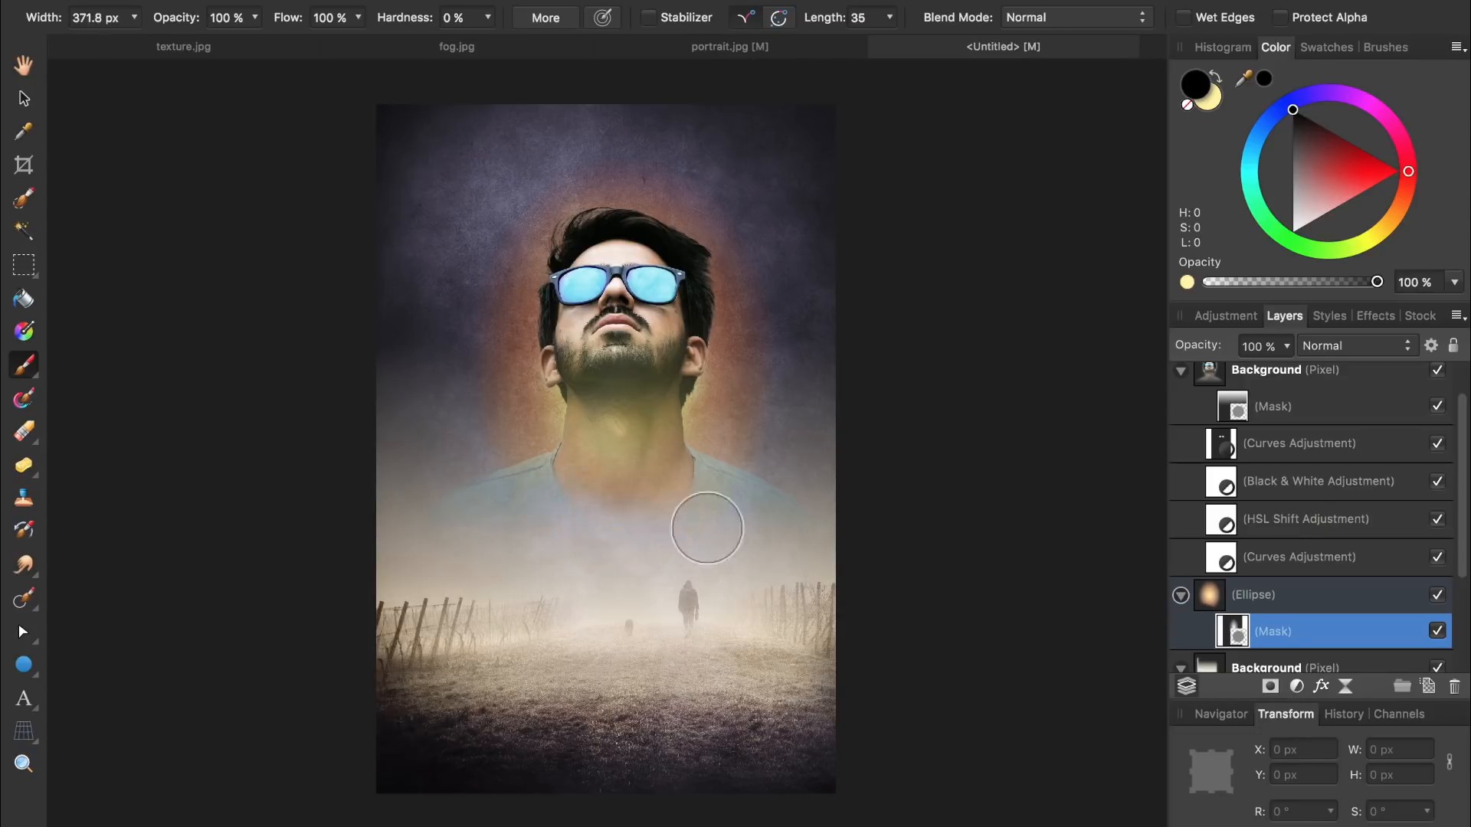
{"action": "mouse_move", "coordinate": [600, 437]}
{"action": "left_mouse_down"}
{"action": "mouse_move", "coordinate": [650, 437]}
{"action": "mouse_move", "coordinate": [654, 467]}
{"action": "mouse_move", "coordinate": [617, 420]}
{"action": "mouse_move", "coordinate": [634, 417]}
{"action": "mouse_move", "coordinate": [613, 361]}
{"action": "mouse_move", "coordinate": [596, 494]}
{"action": "mouse_move", "coordinate": [514, 500]}
{"action": "mouse_move", "coordinate": [622, 500]}
{"action": "left_mouse_up"}
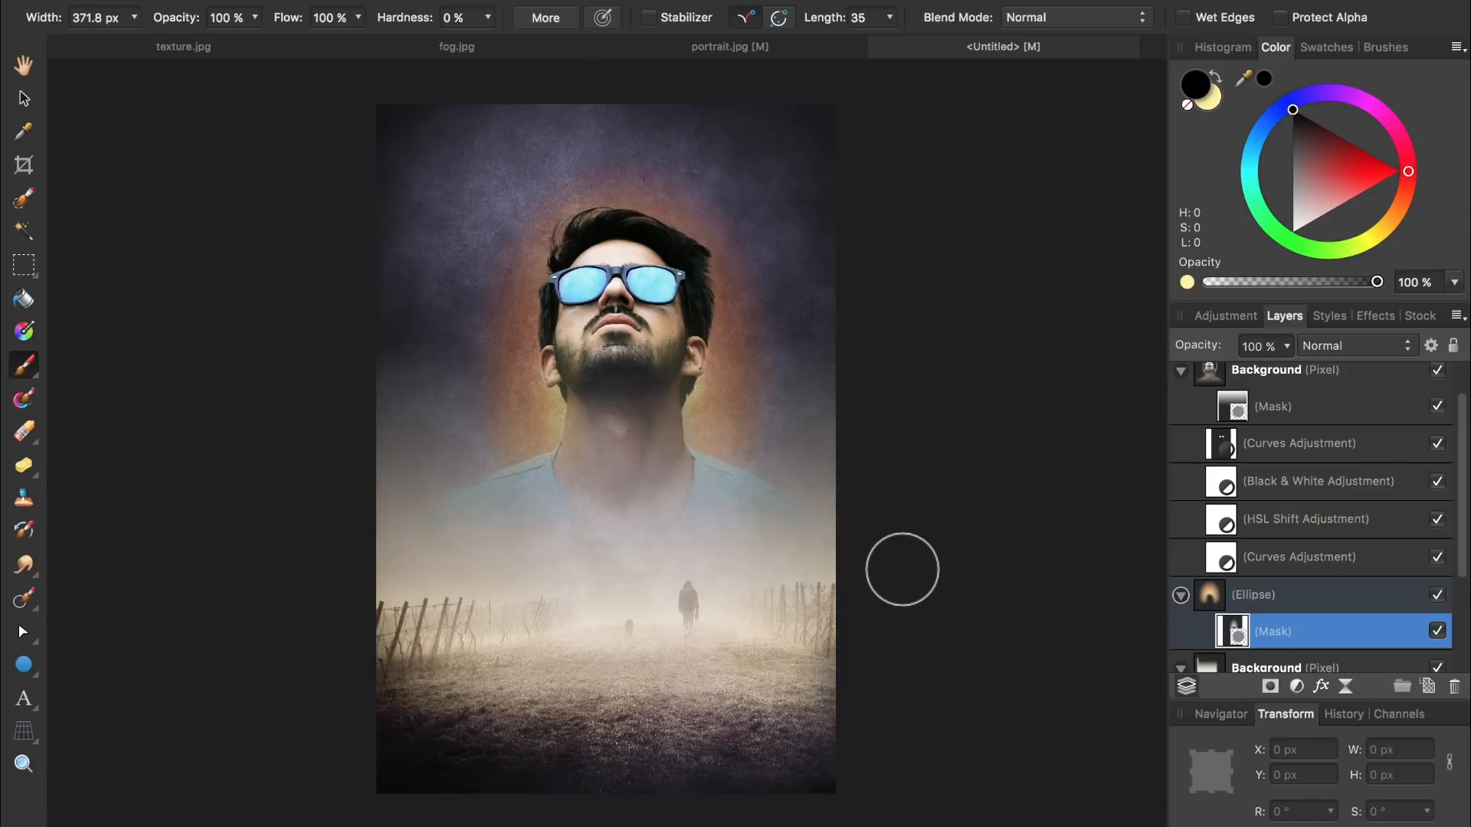
Set the ellipse layer's opacity to 50%
{"action": "left_click", "coordinate": [1239, 597]}
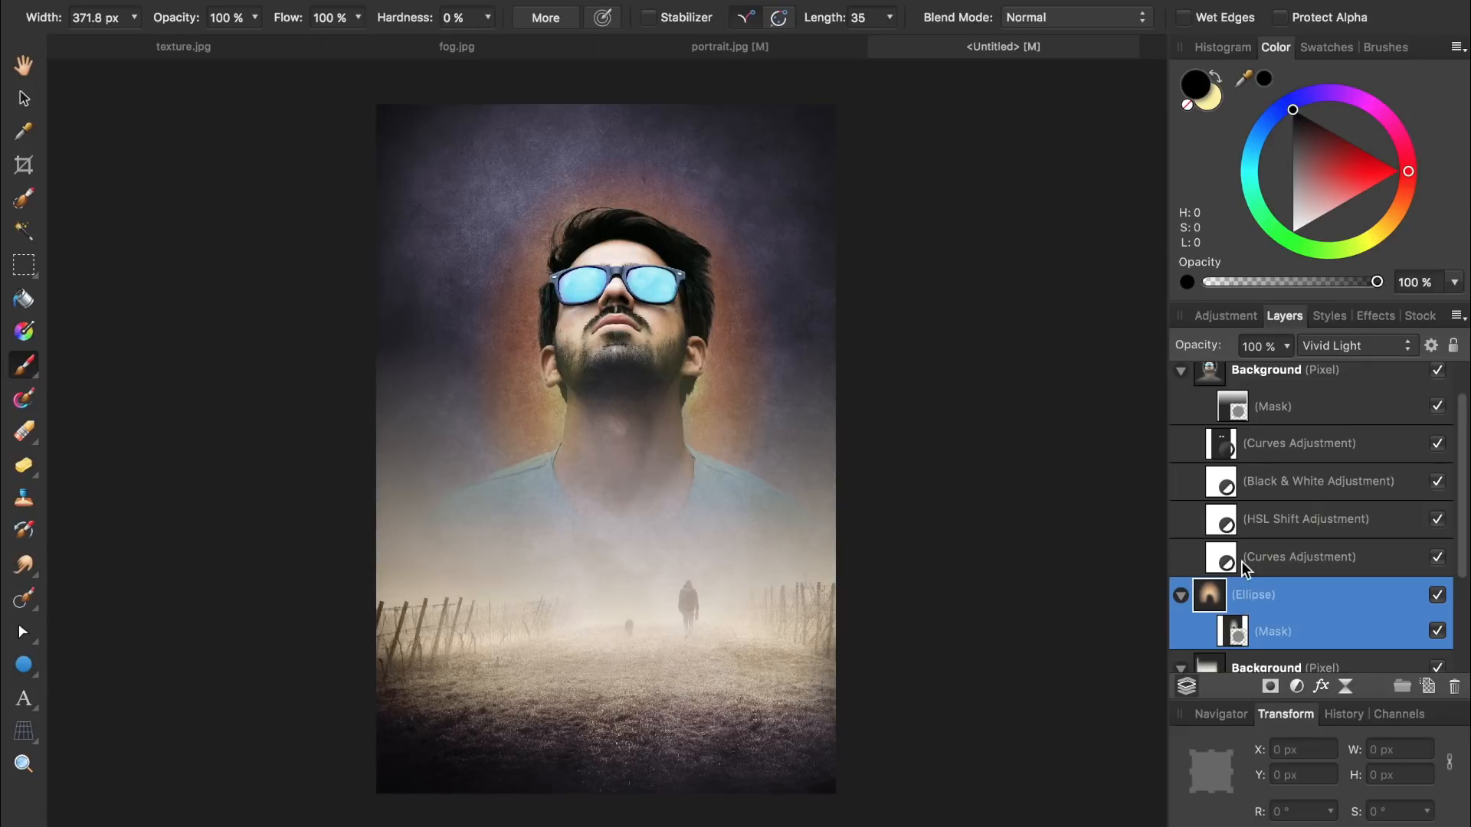
{"action": "left_click", "coordinate": [1273, 351]}
{"action": "type", "text": "50"}
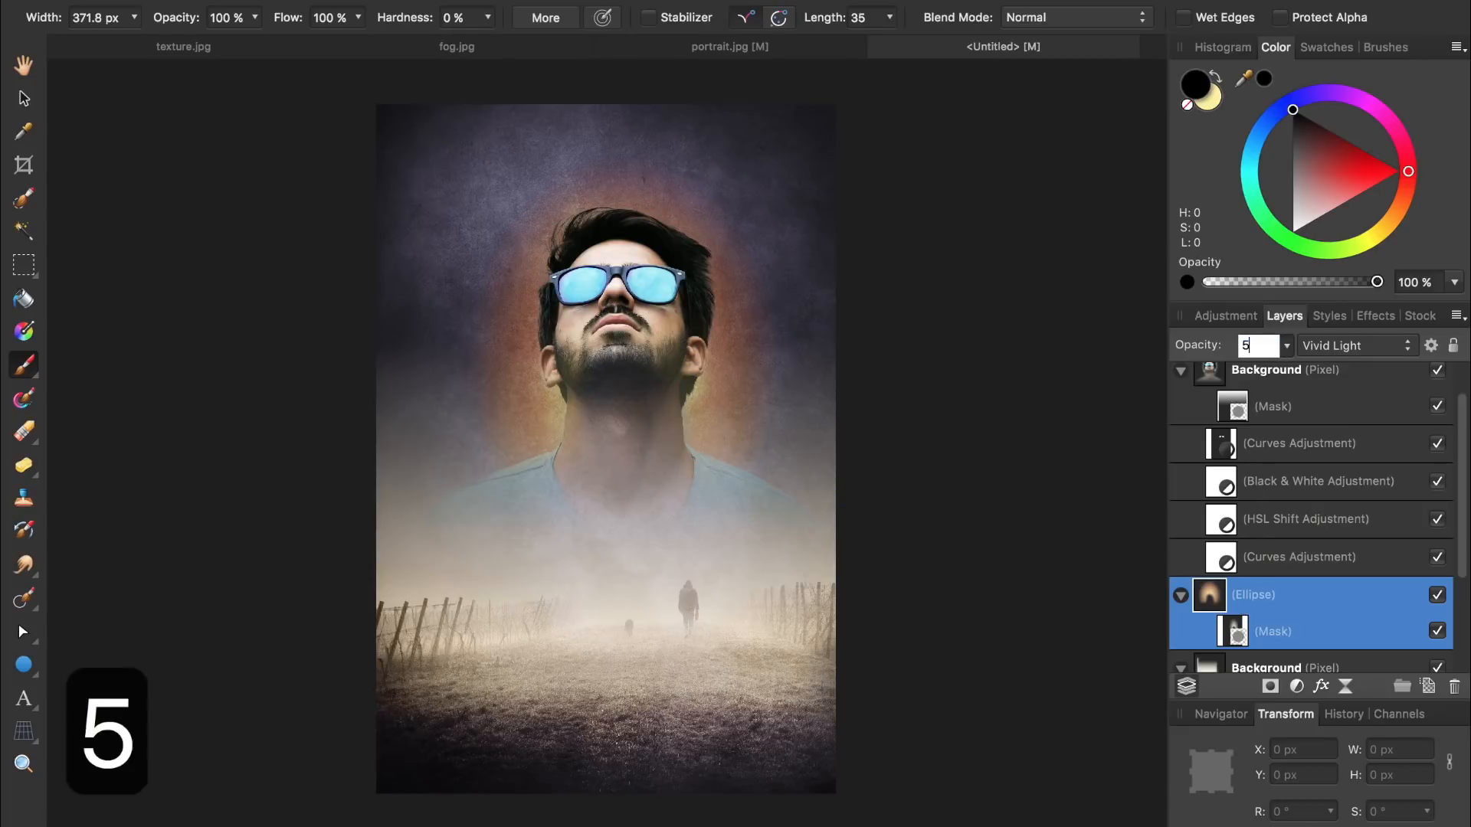
{"action": "key", "text": "Return"}
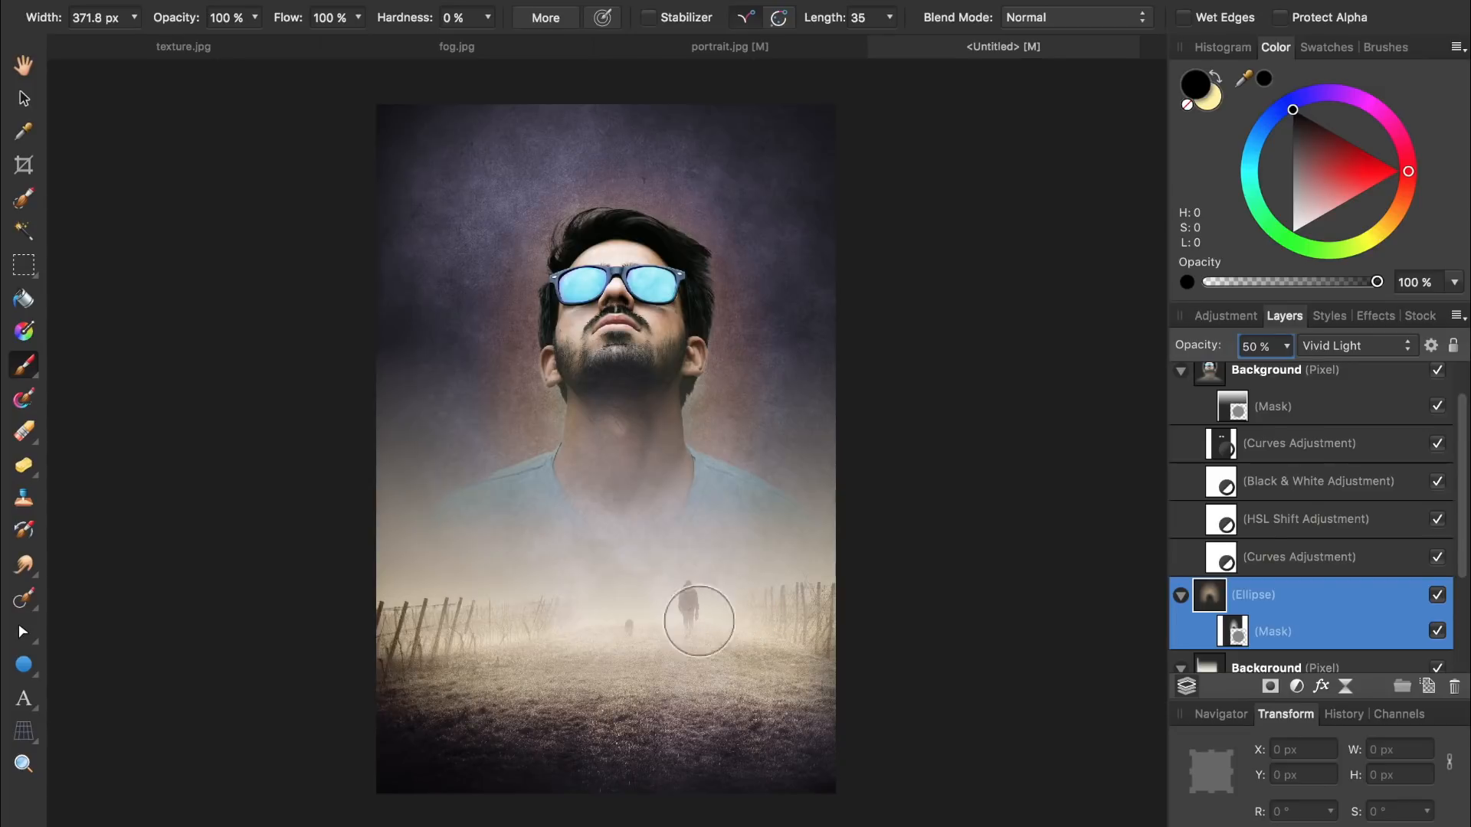
Add artistic text reading "The Last Man" at about 205 pt across the lower field
{"action": "left_click", "coordinate": [30, 702]}
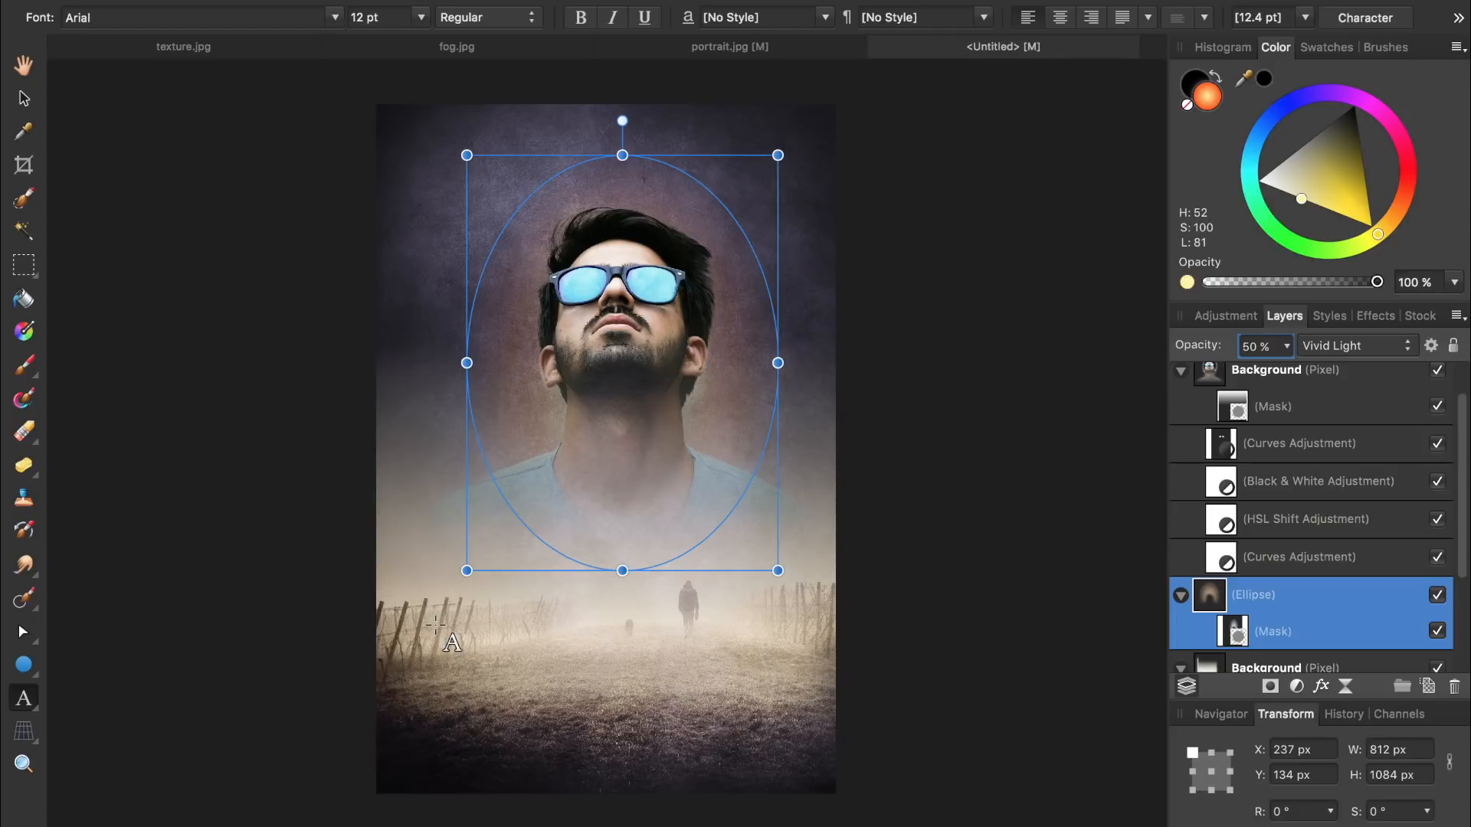
{"action": "left_click_drag", "start_coordinate": [465, 613], "coordinate": [480, 680]}
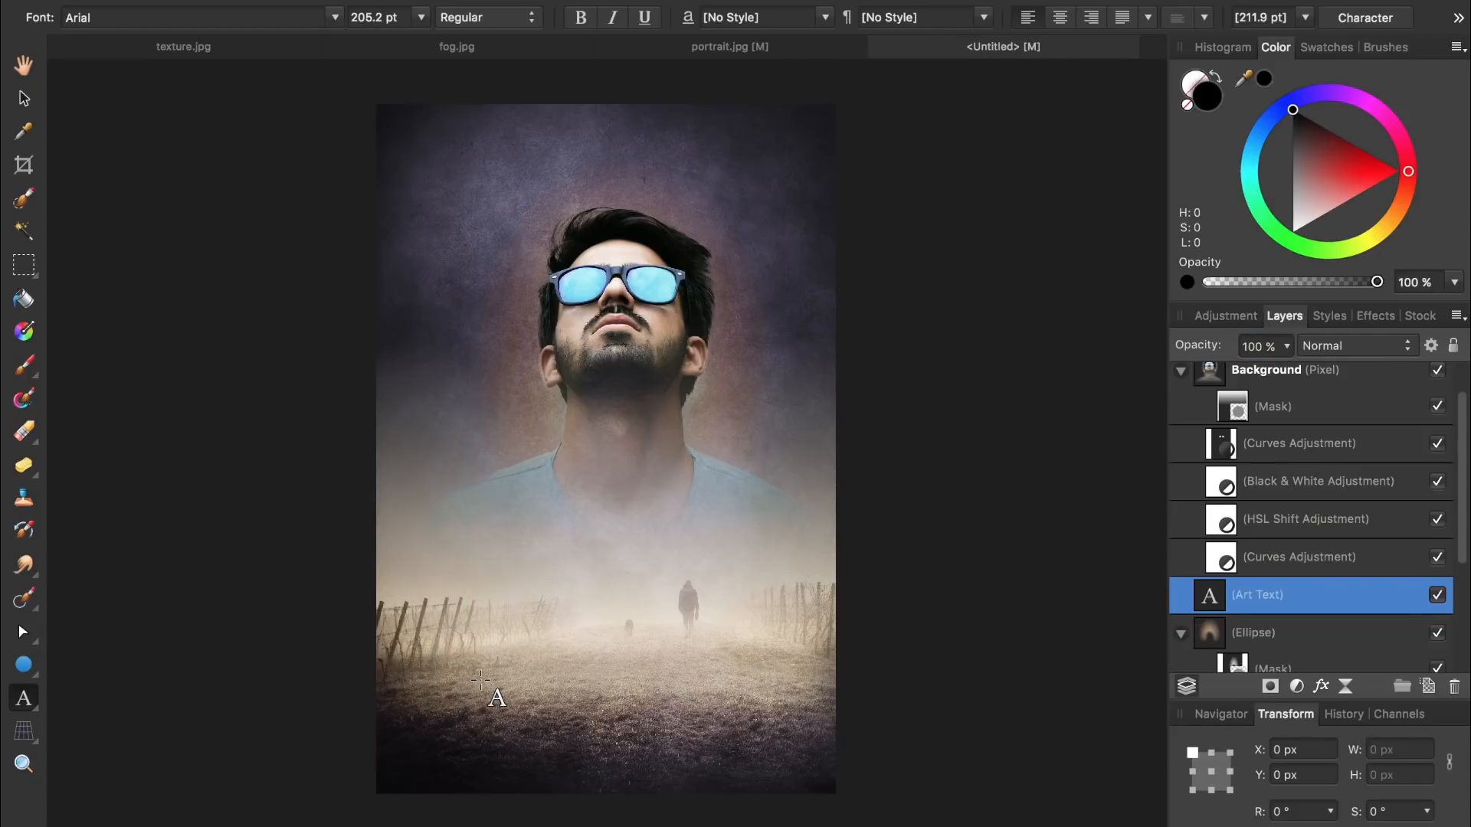
{"action": "type", "text": "The Last Man"}
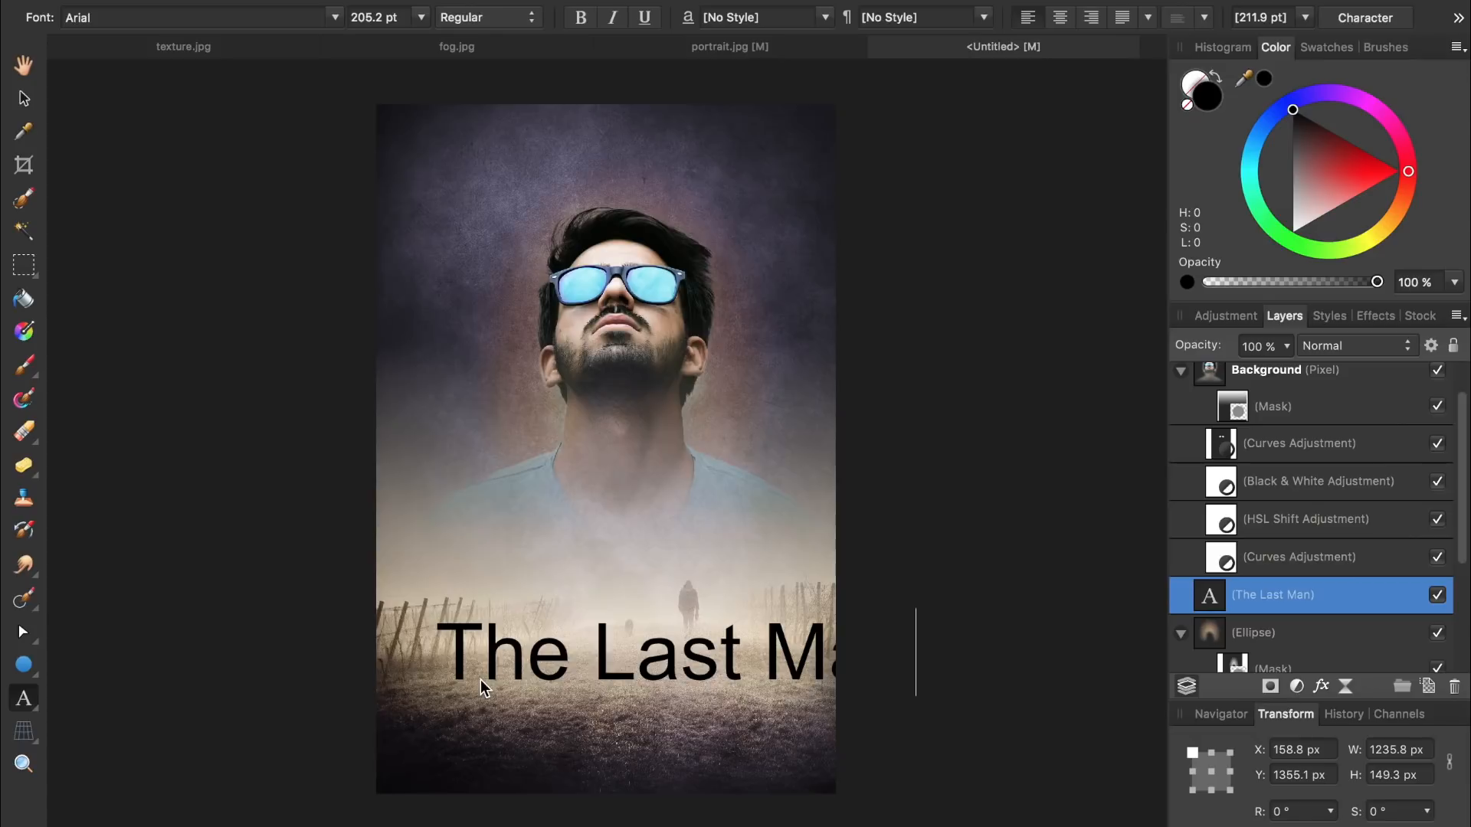
{"action": "key", "text": "Escape"}
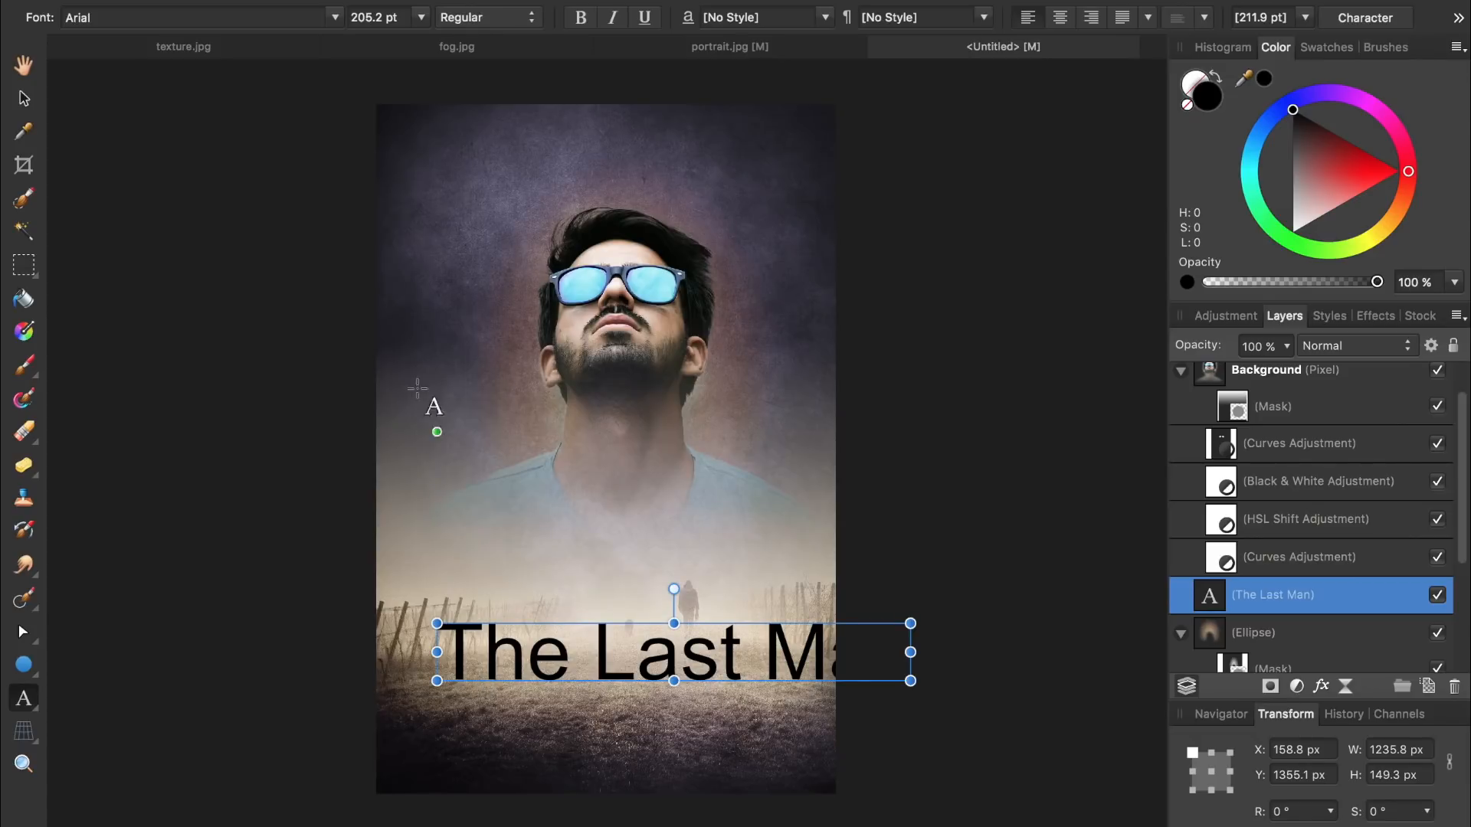
Change the title text's font to Bebas Neue
{"action": "left_click", "coordinate": [337, 19]}
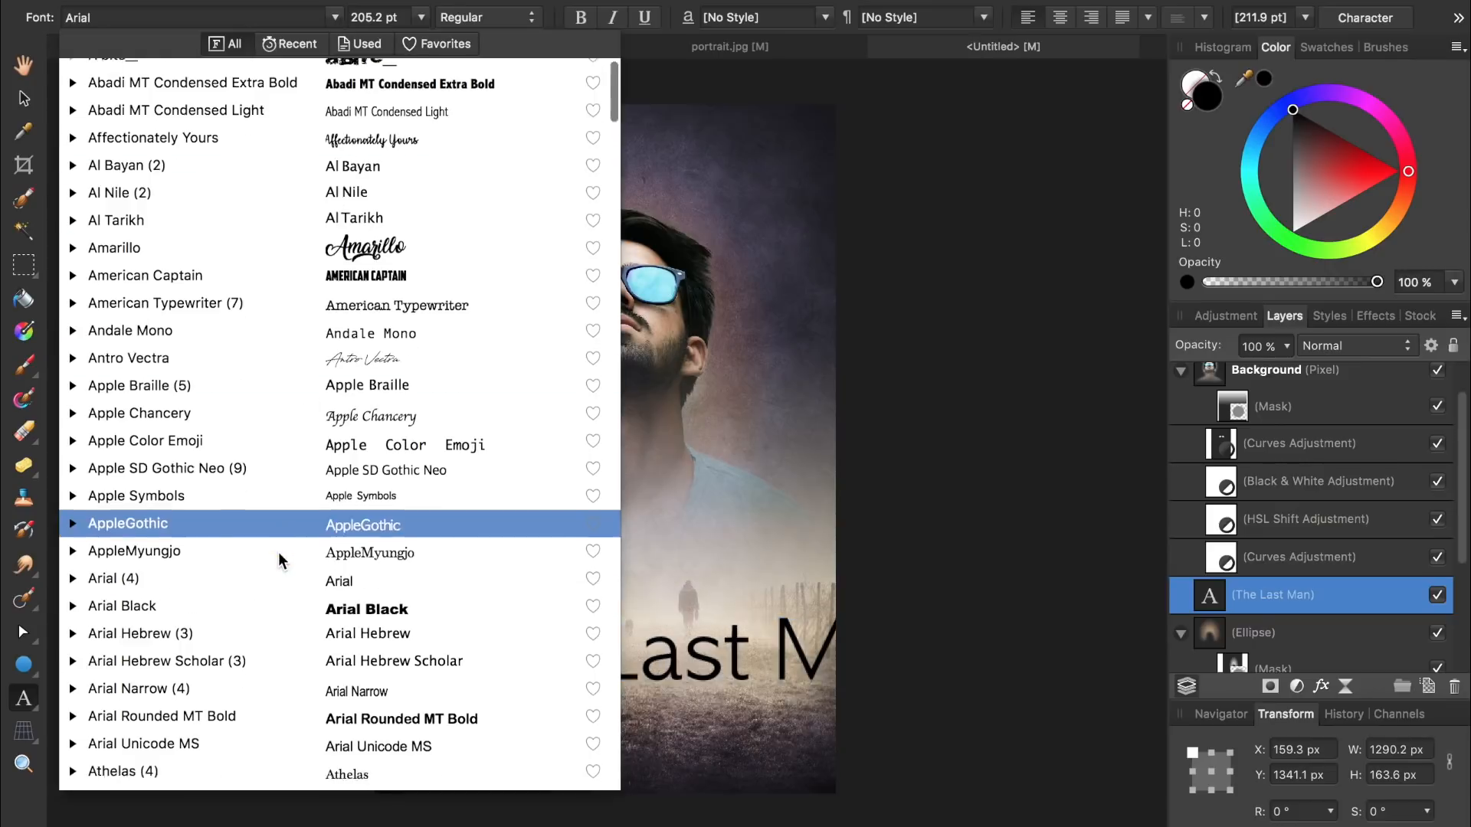
{"action": "scroll", "coordinate": [278, 552], "scroll_direction": "down", "scroll_amount": 8}
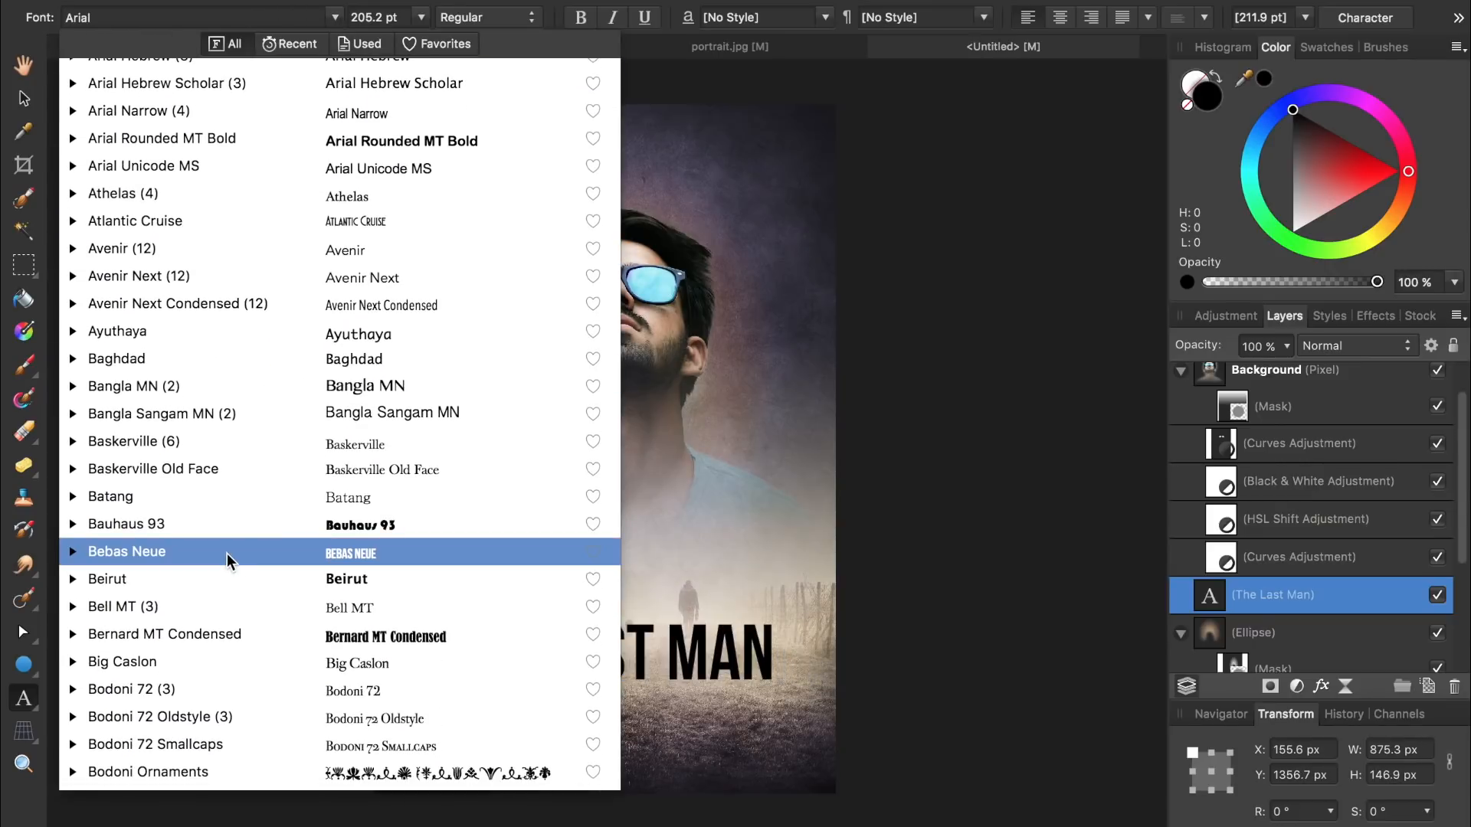
{"action": "left_click", "coordinate": [227, 553]}
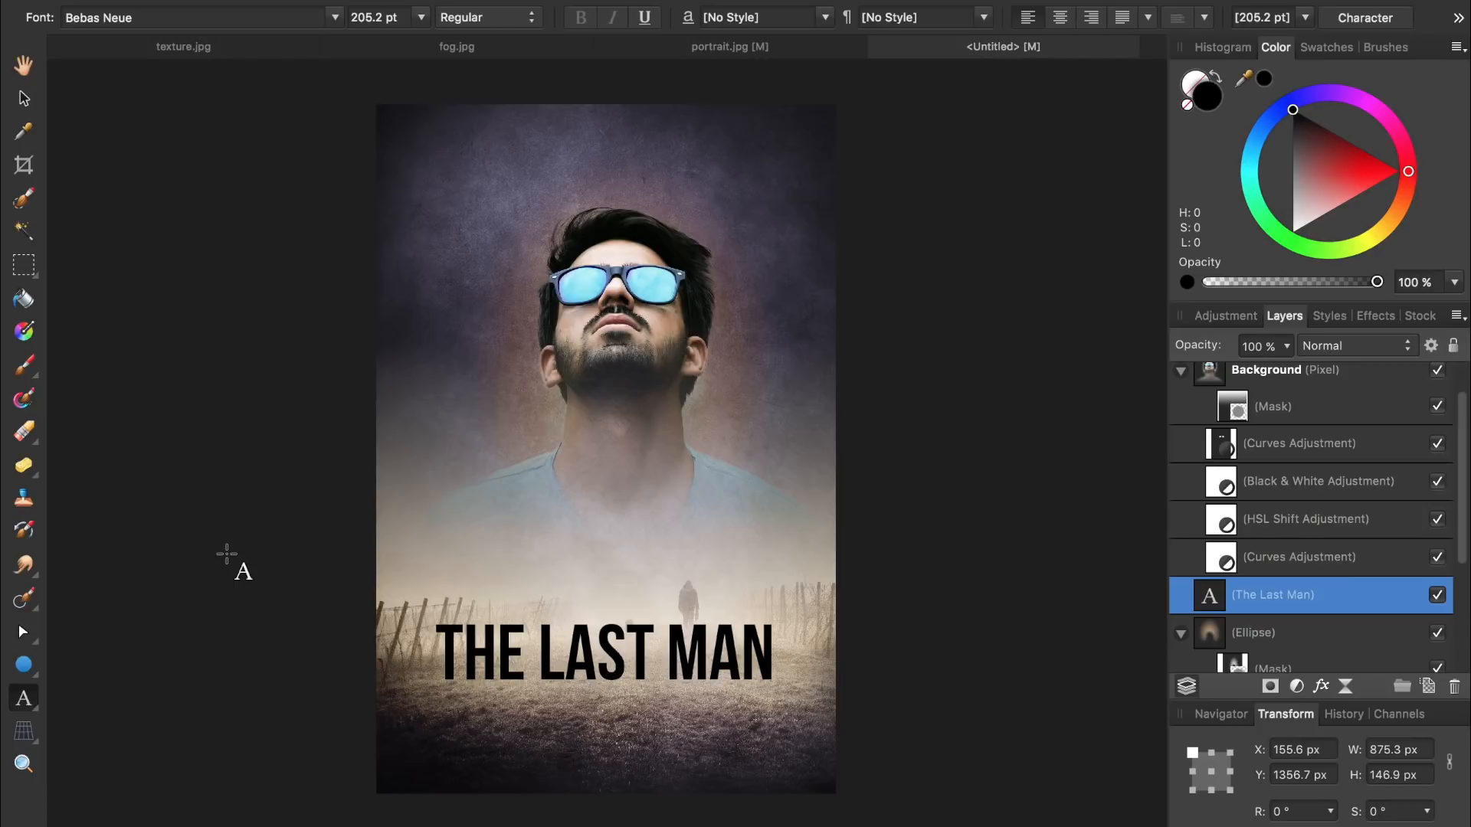
{"action": "key", "text": "Escape"}
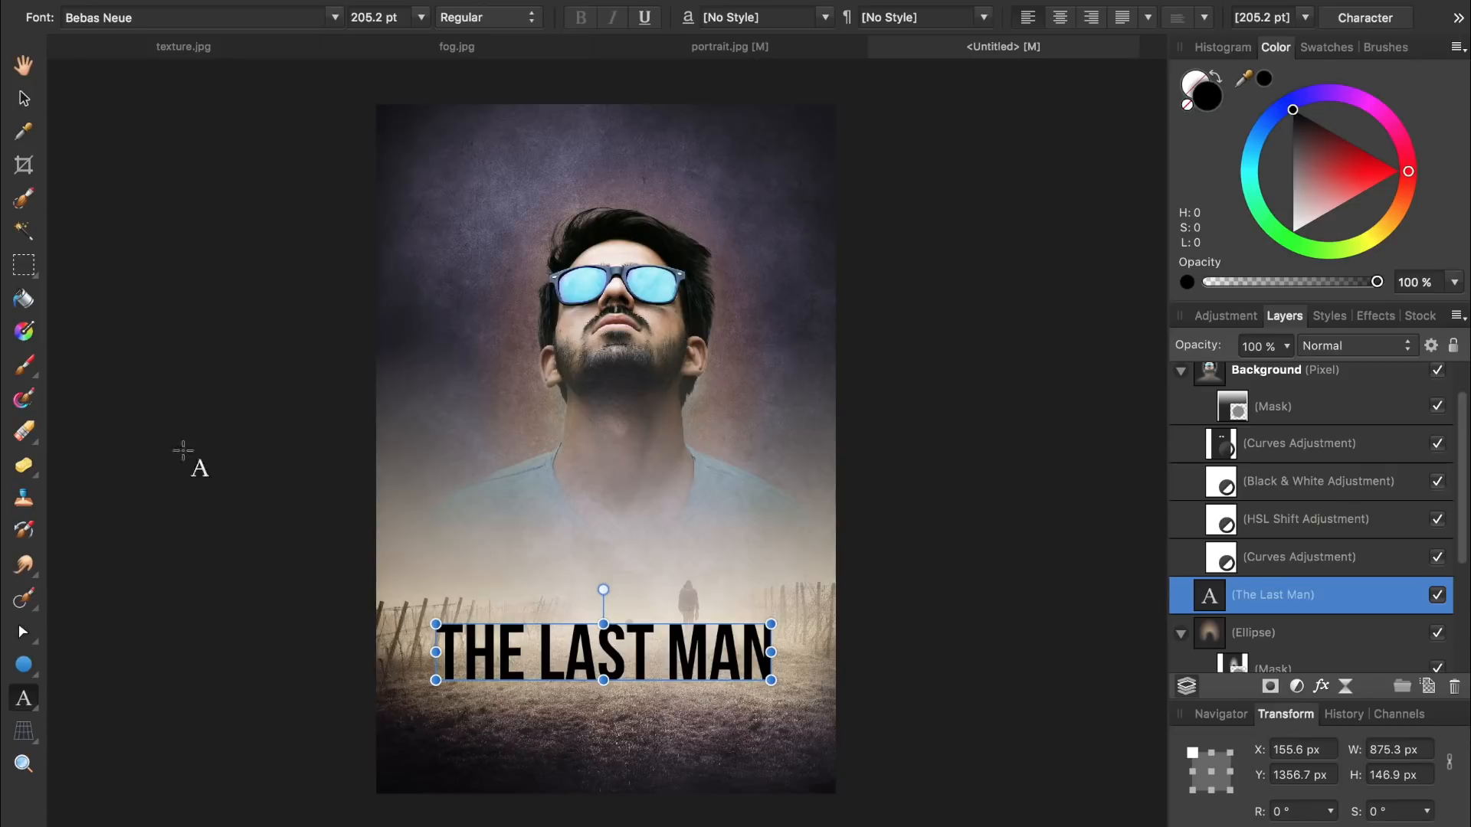
Enlarge the title to about 966 × 162 px and move it down, centred below the walking figure
{"action": "left_click", "coordinate": [24, 100]}
{"action": "left_click_drag", "start_coordinate": [770, 679], "coordinate": [806, 685]}
{"action": "left_click_drag", "start_coordinate": [668, 663], "coordinate": [667, 699]}
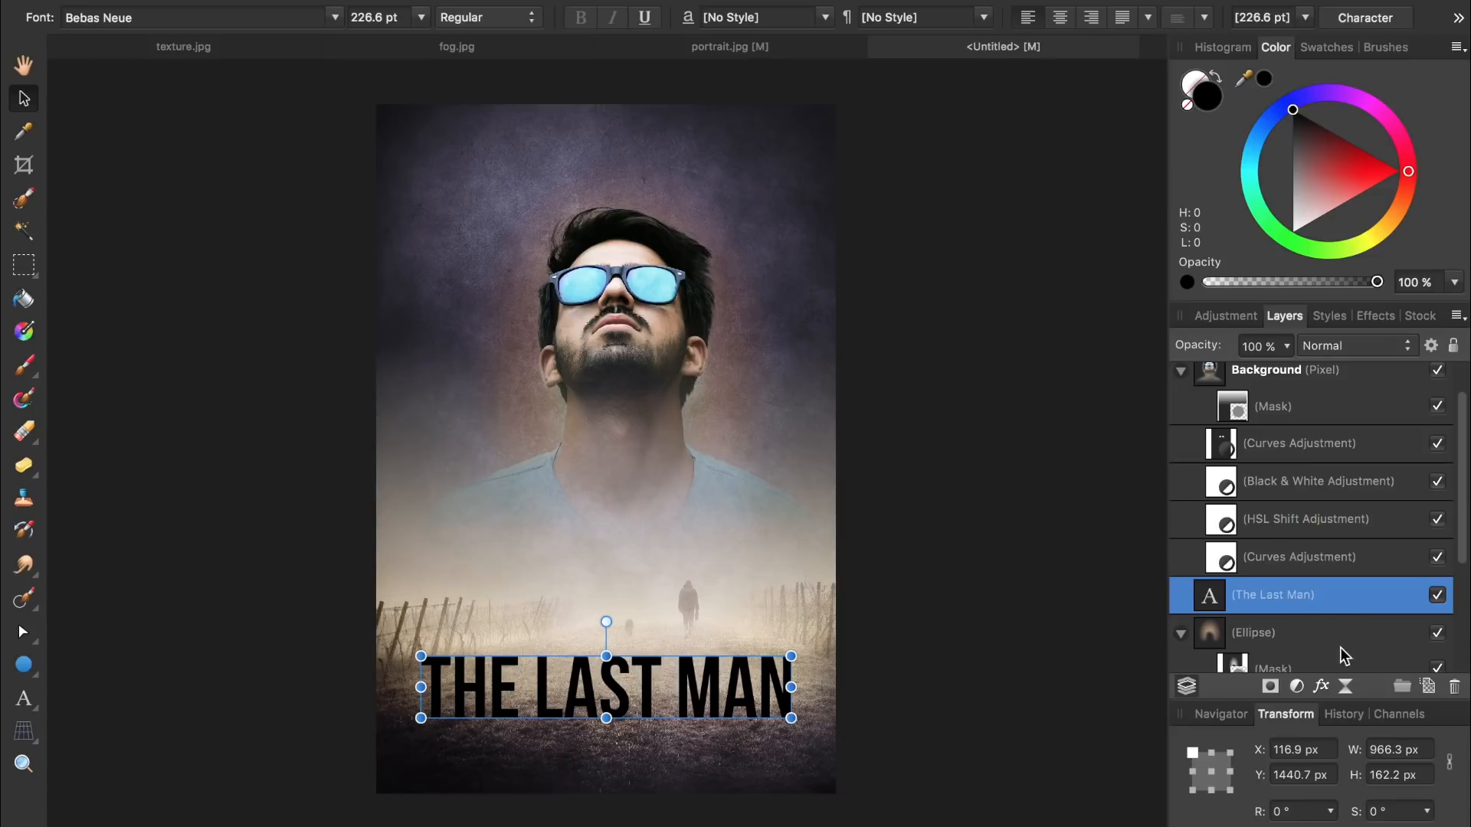
Add a white Outline layer effect with a 2 px radius to the title text, and deselect it
{"action": "left_click", "coordinate": [1321, 686]}
{"action": "left_click_drag", "start_coordinate": [761, 116], "coordinate": [1169, 162]}
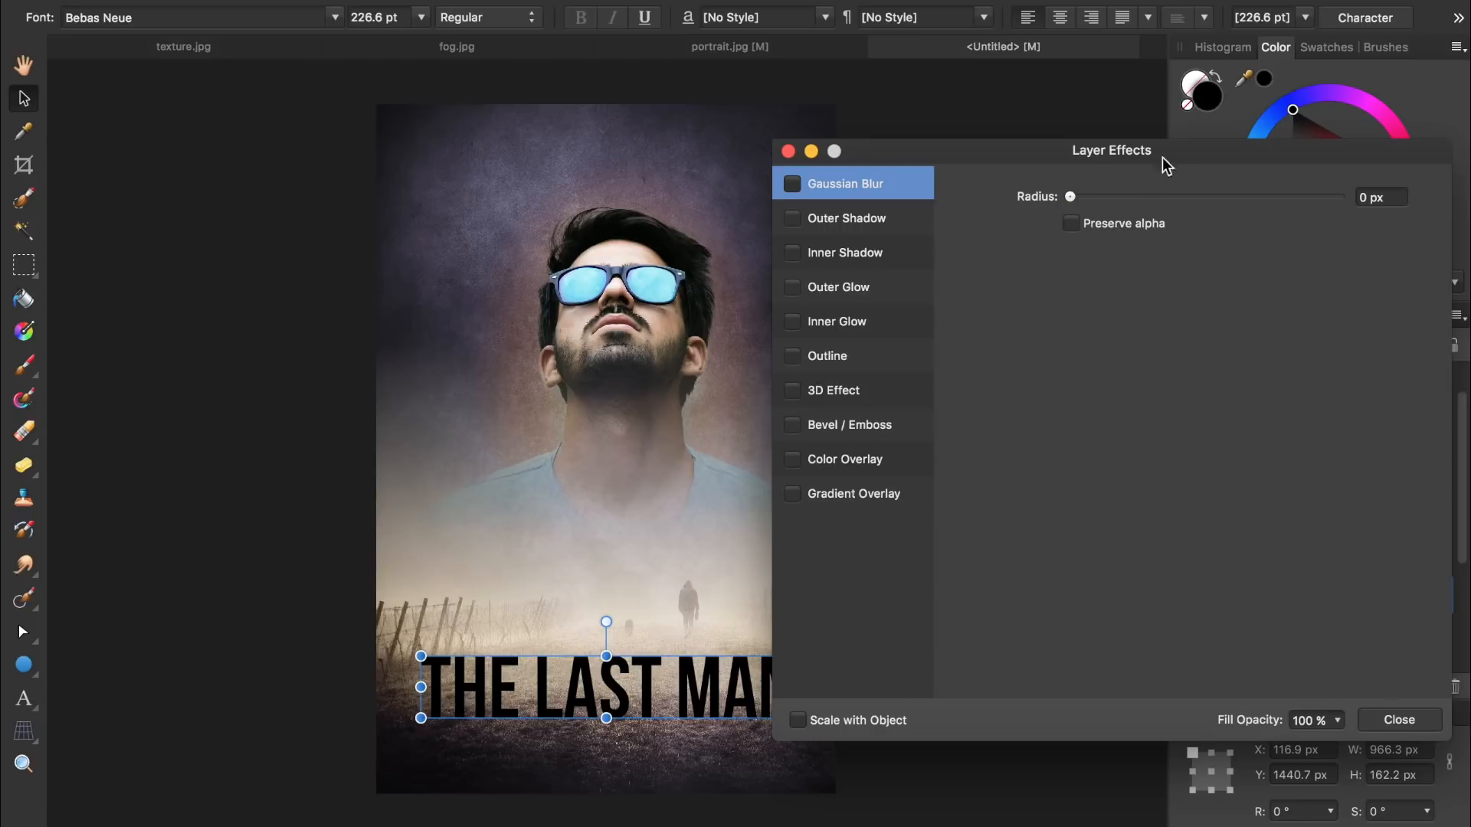
{"action": "left_click", "coordinate": [858, 362]}
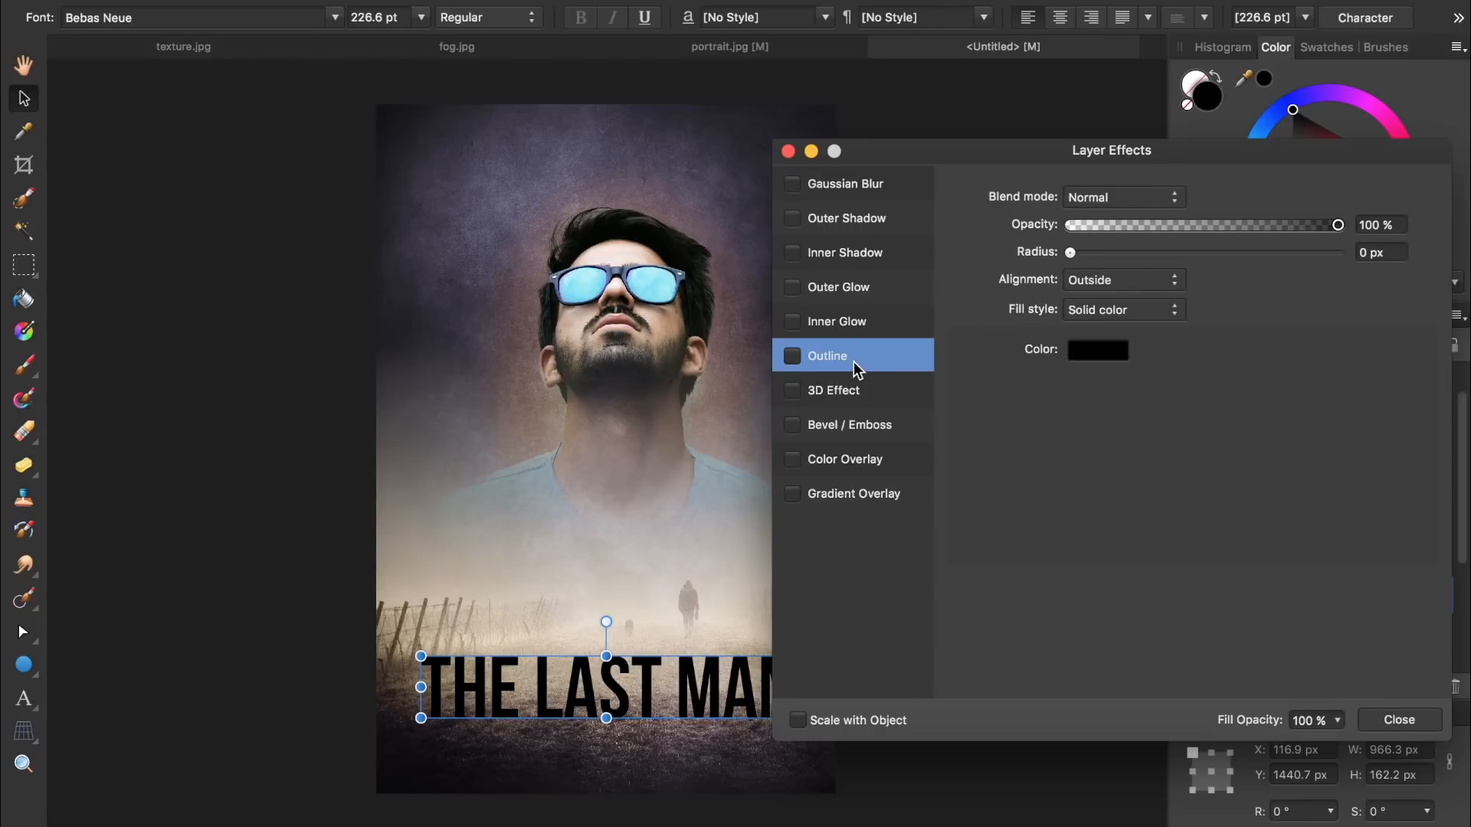
{"action": "left_click", "coordinate": [1106, 356]}
{"action": "left_click_drag", "start_coordinate": [1153, 469], "coordinate": [1123, 681]}
{"action": "left_click", "coordinate": [1008, 560]}
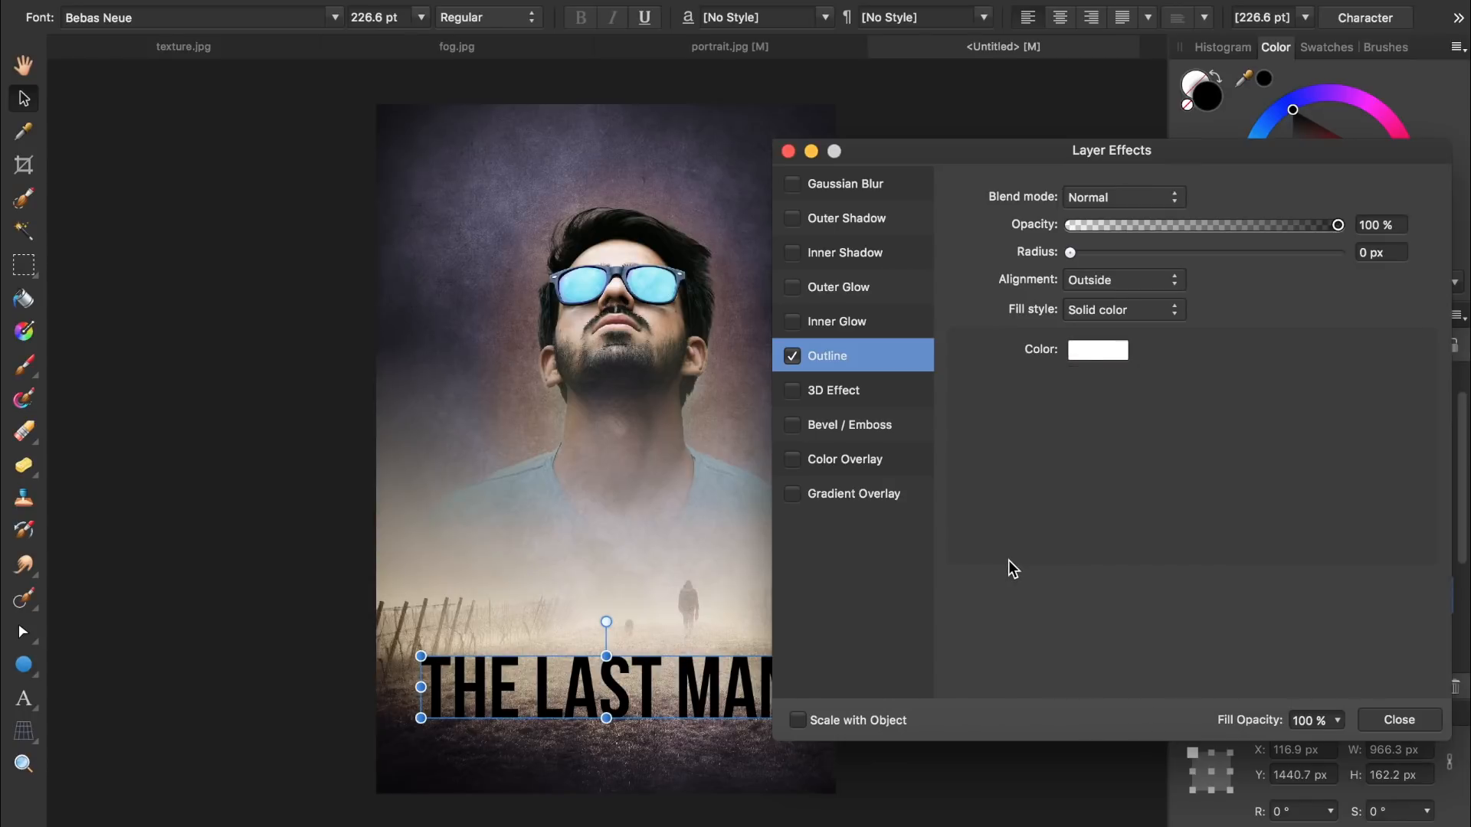
{"action": "type", "text": "2"}
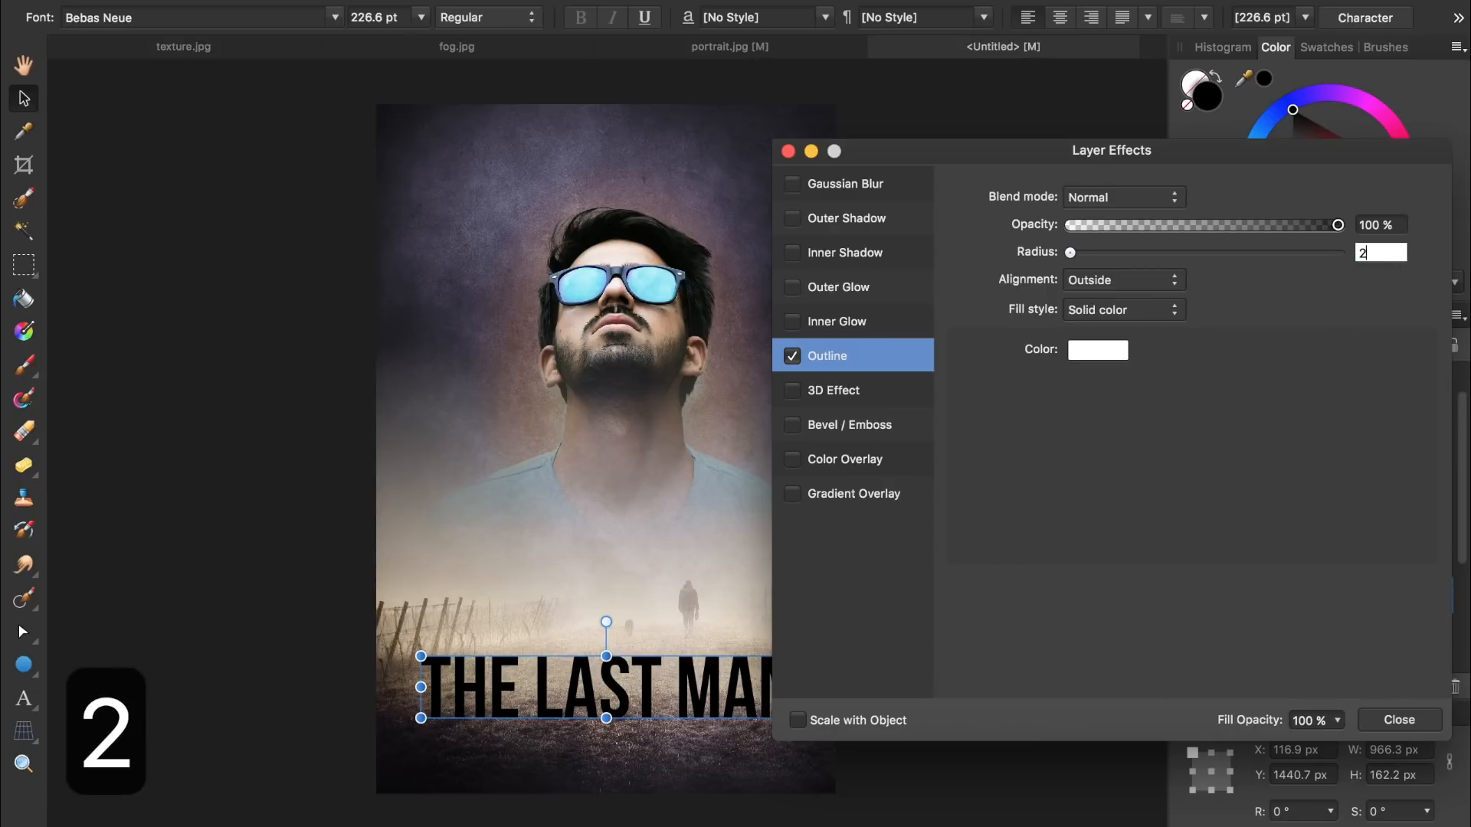
{"action": "key", "text": "Return"}
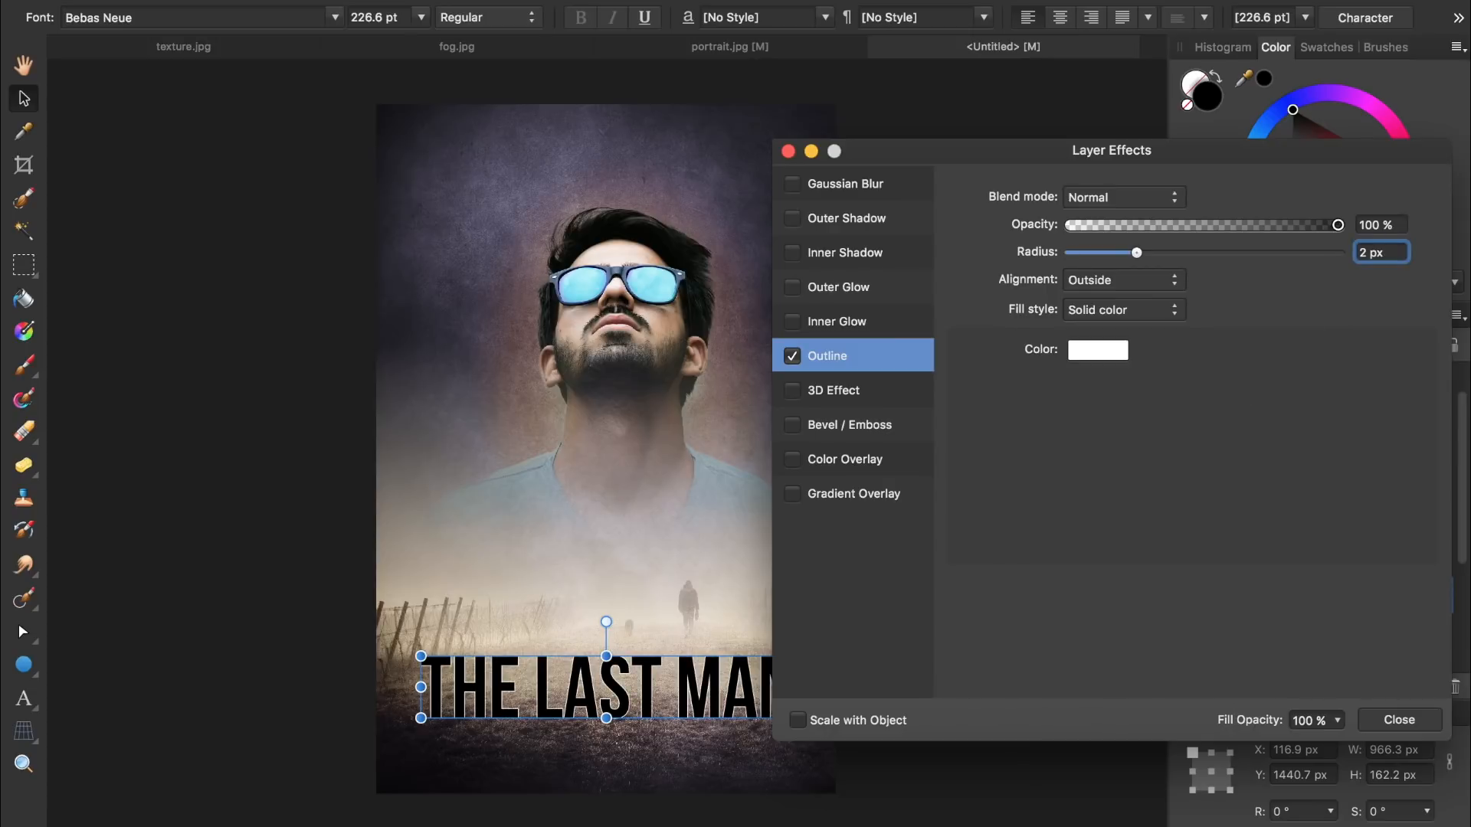
{"action": "left_click", "coordinate": [787, 151]}
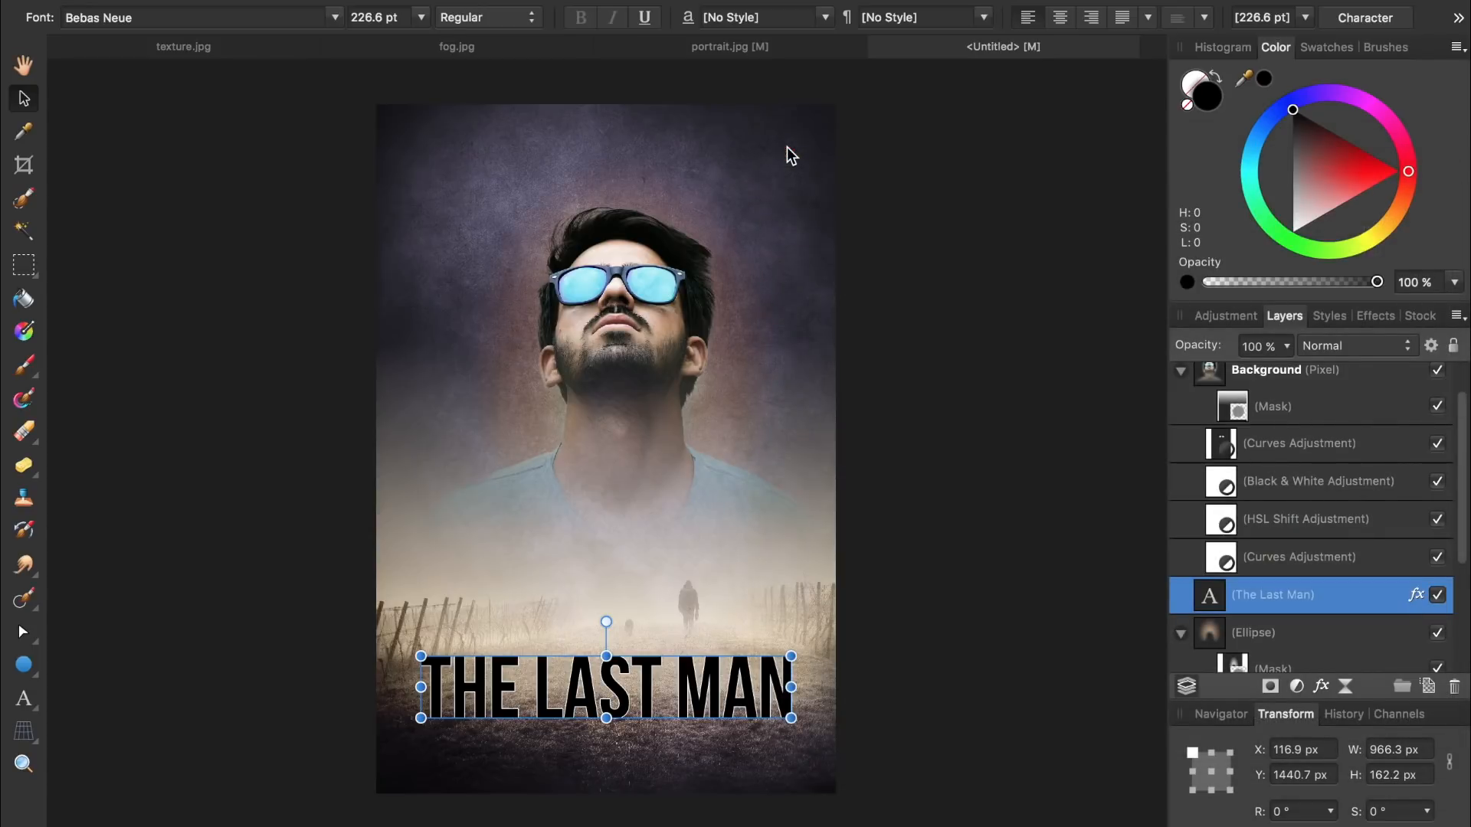
{"action": "left_click", "coordinate": [981, 237]}
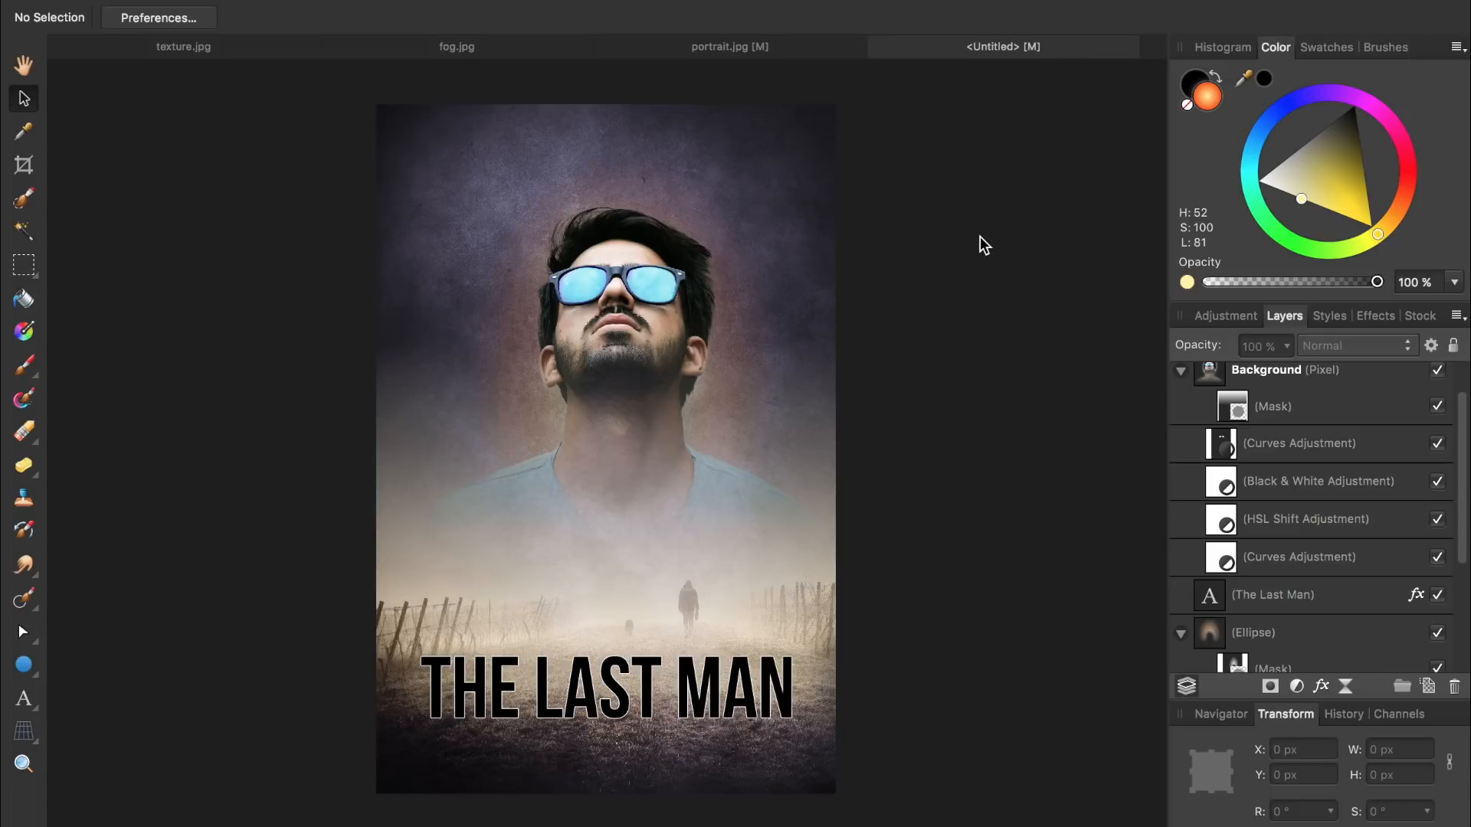